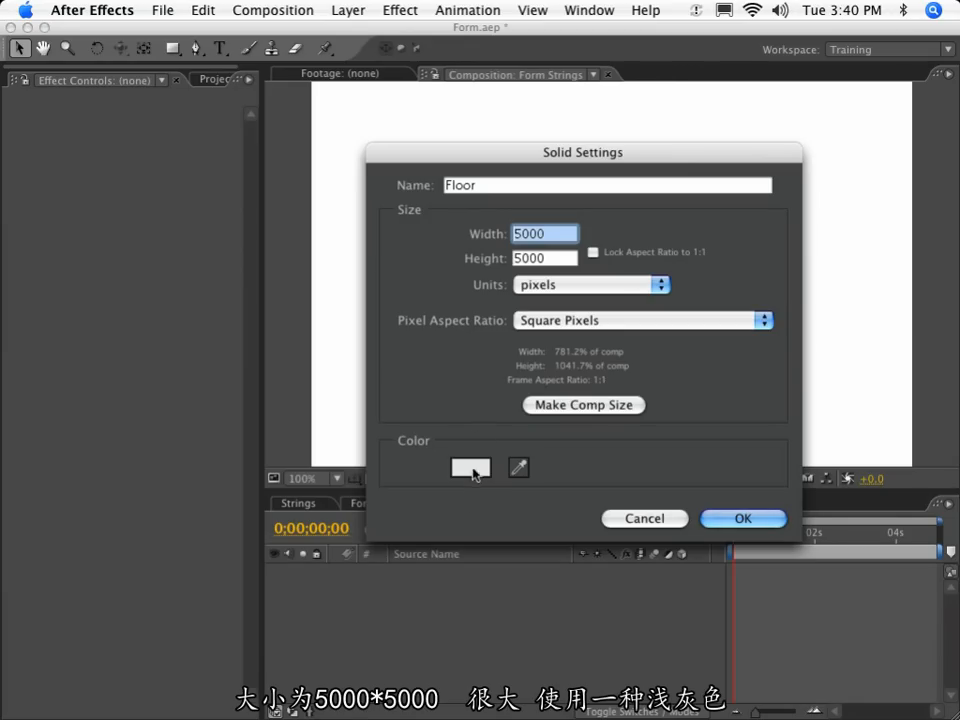
Create the 5000 × 5000 pixel Floor solid in light grey E6E6E6.
left_click(470, 467)
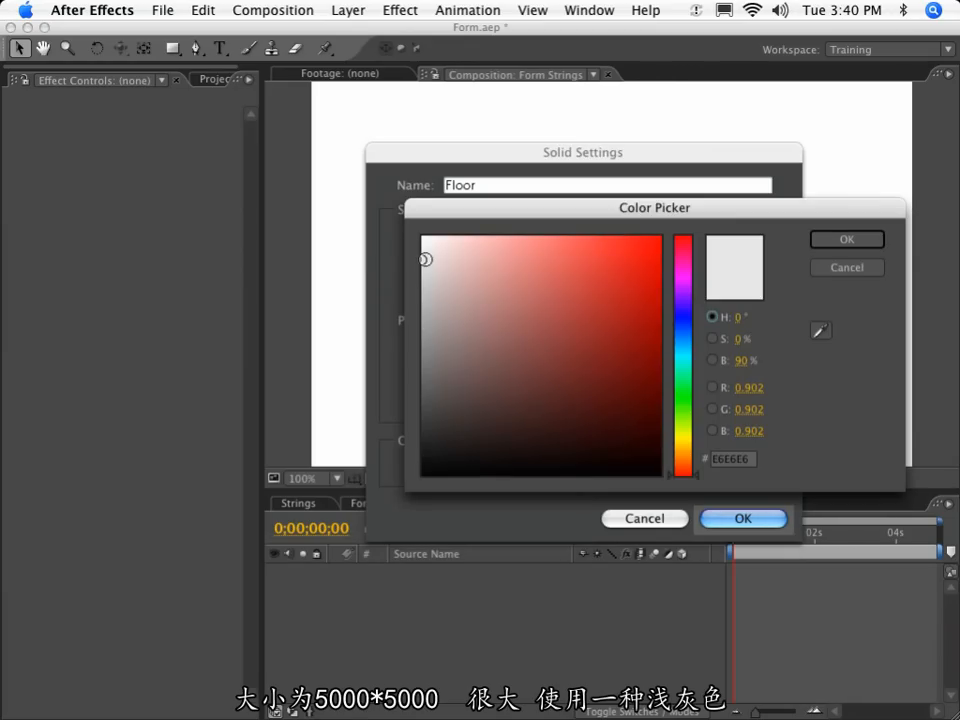
key("Return")
key("Return")
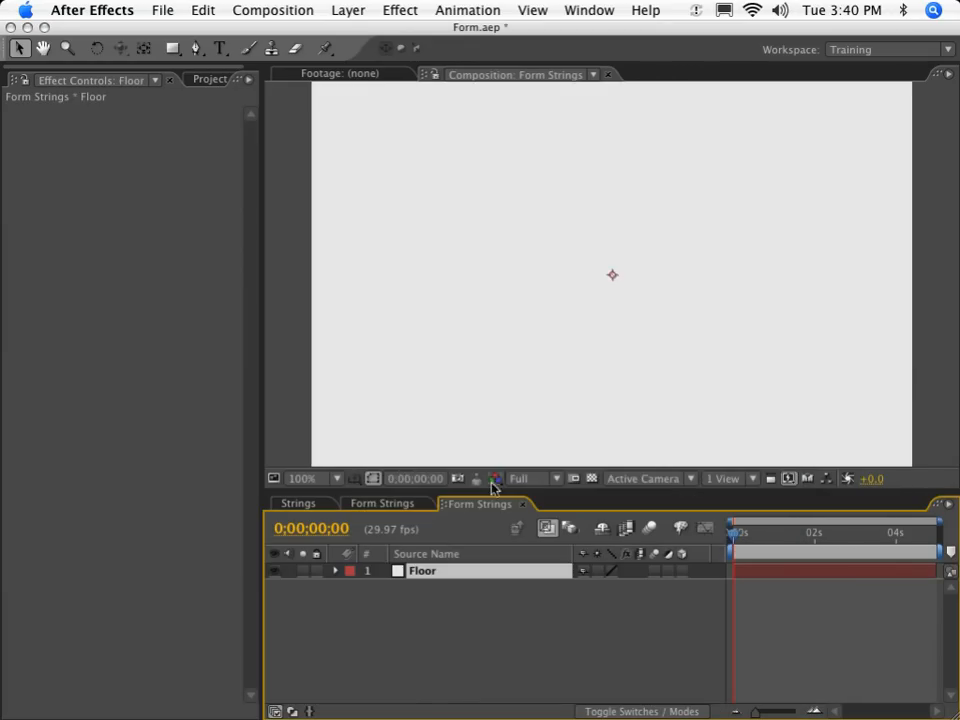
Turn Floor into a 3D layer with an X orientation of 90° and lower it below the composition's centre.
key("r")
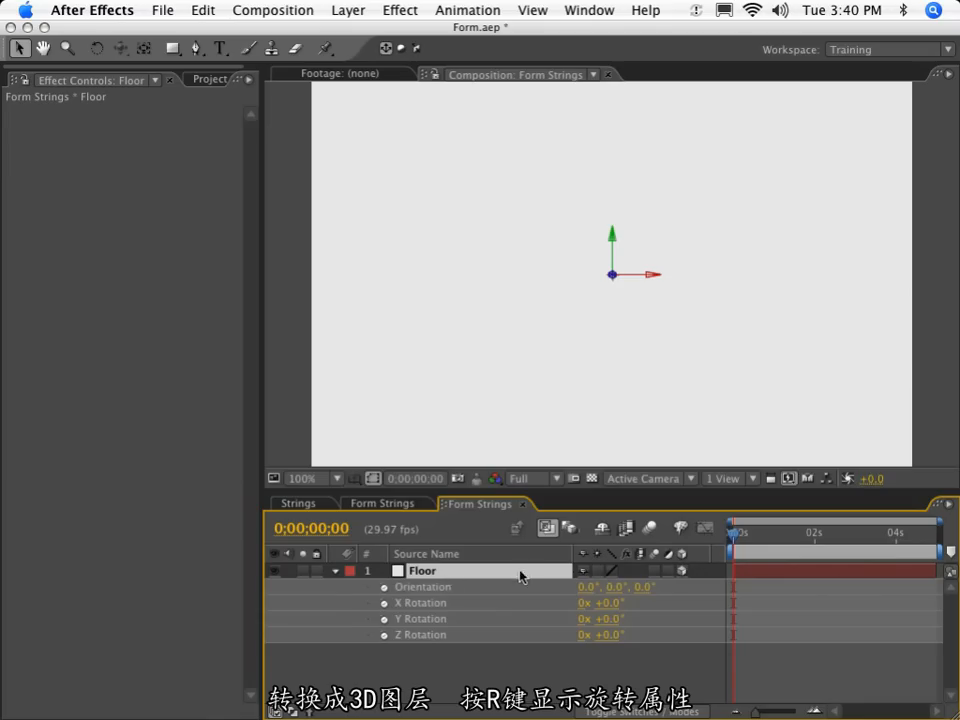
left_click(587, 587)
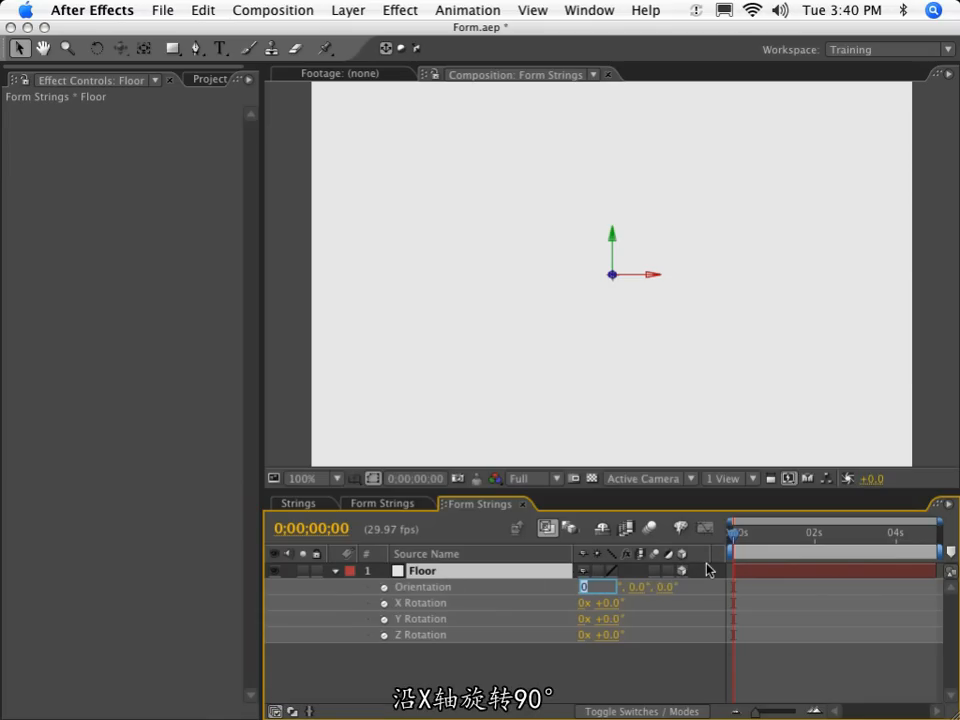
key("Return")
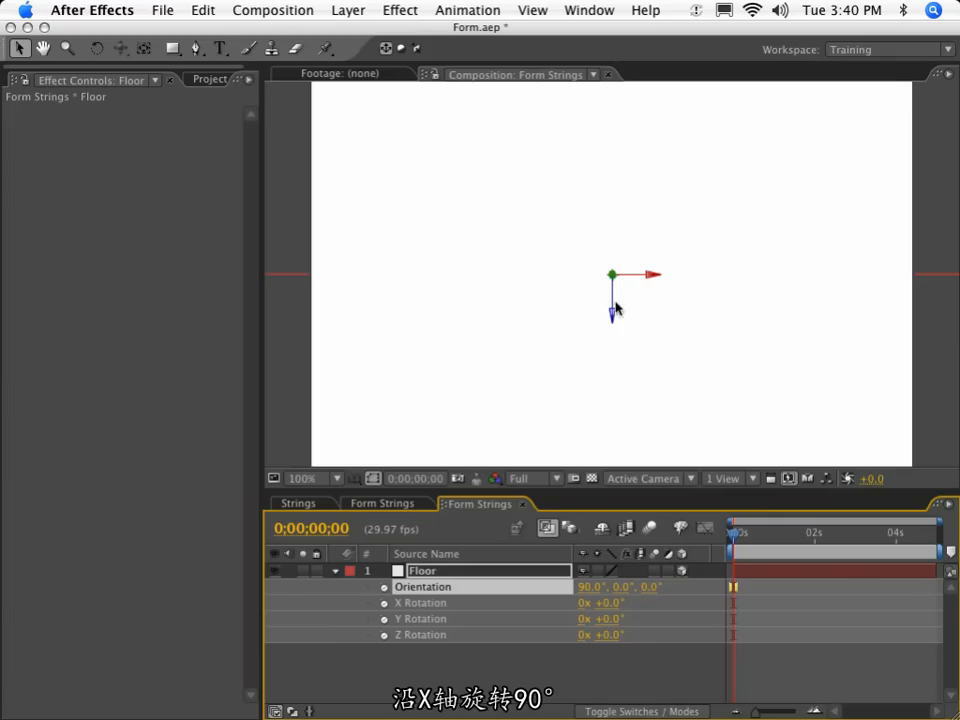
left_click_drag(613, 314, 615, 403)
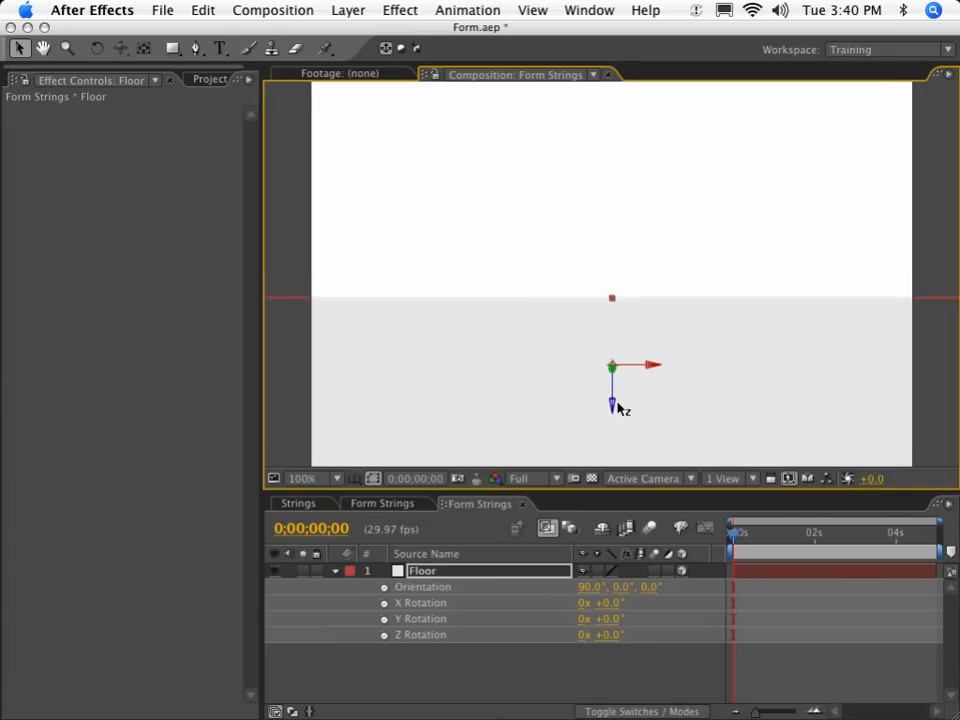
Add an ambient light named Light 1 with 50% intensity.
left_click(344, 12)
mouse_move(358, 30)
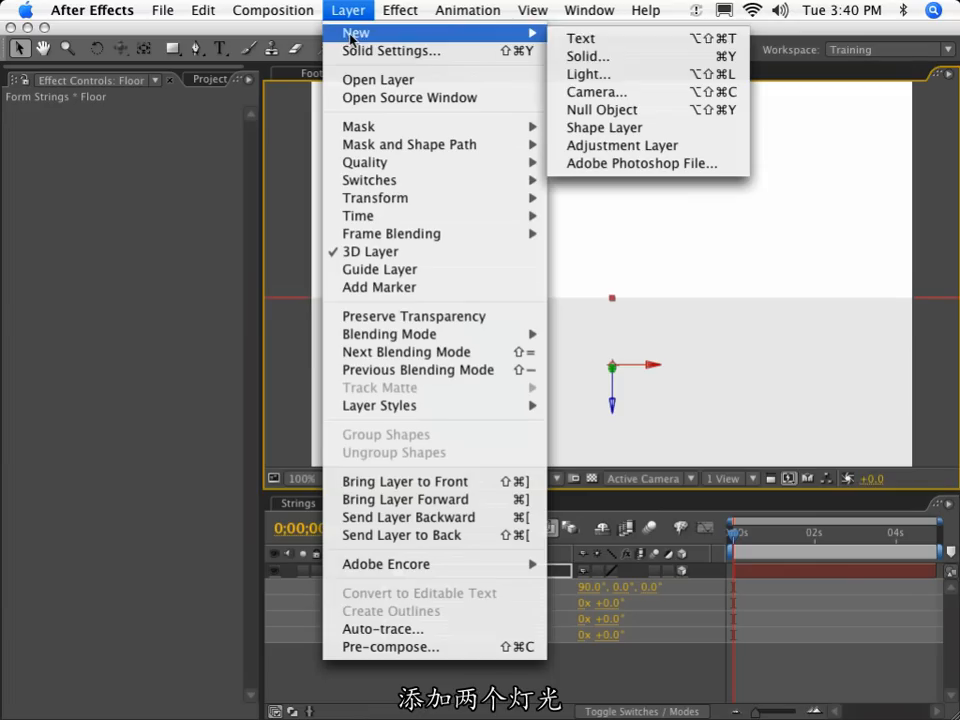
left_click(636, 79)
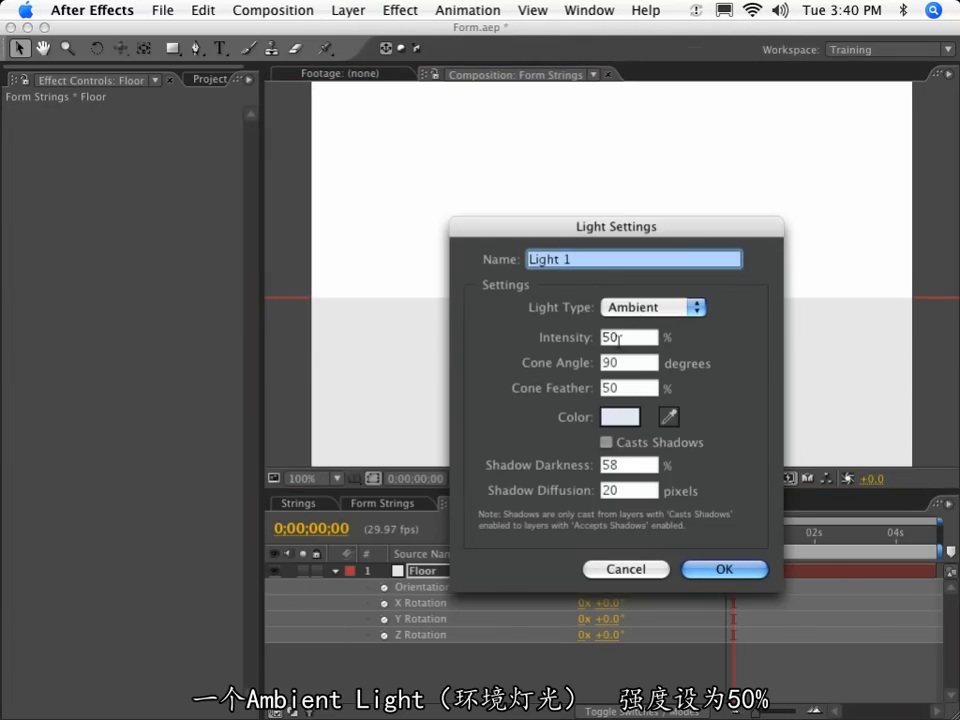
key("Return")
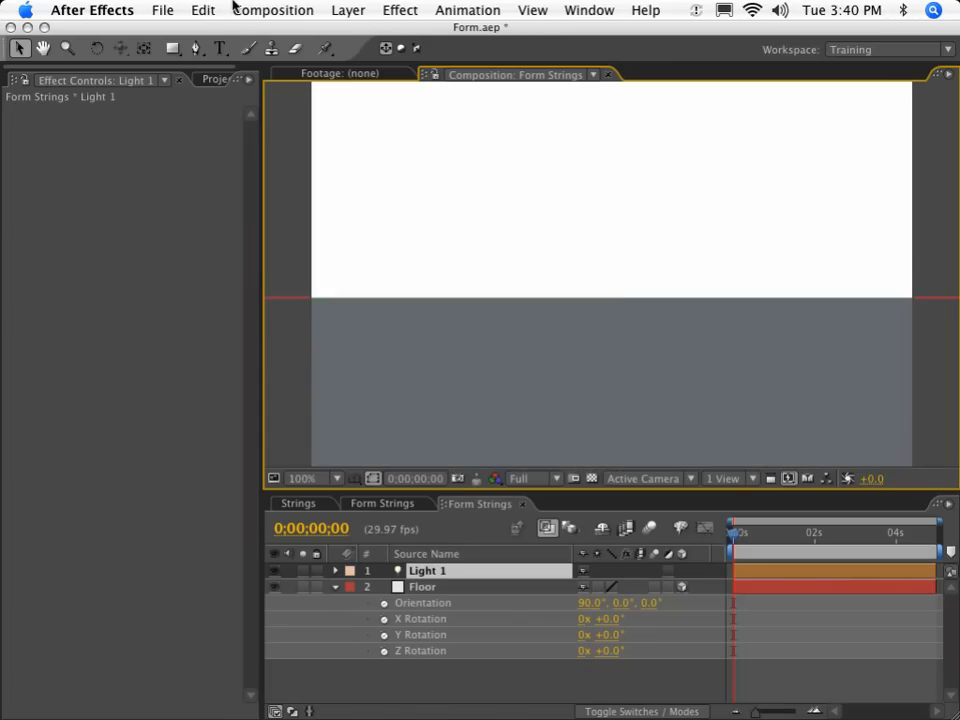
Add a second light, Light 2, of type Point with 100% intensity.
left_click(348, 10)
mouse_move(380, 32)
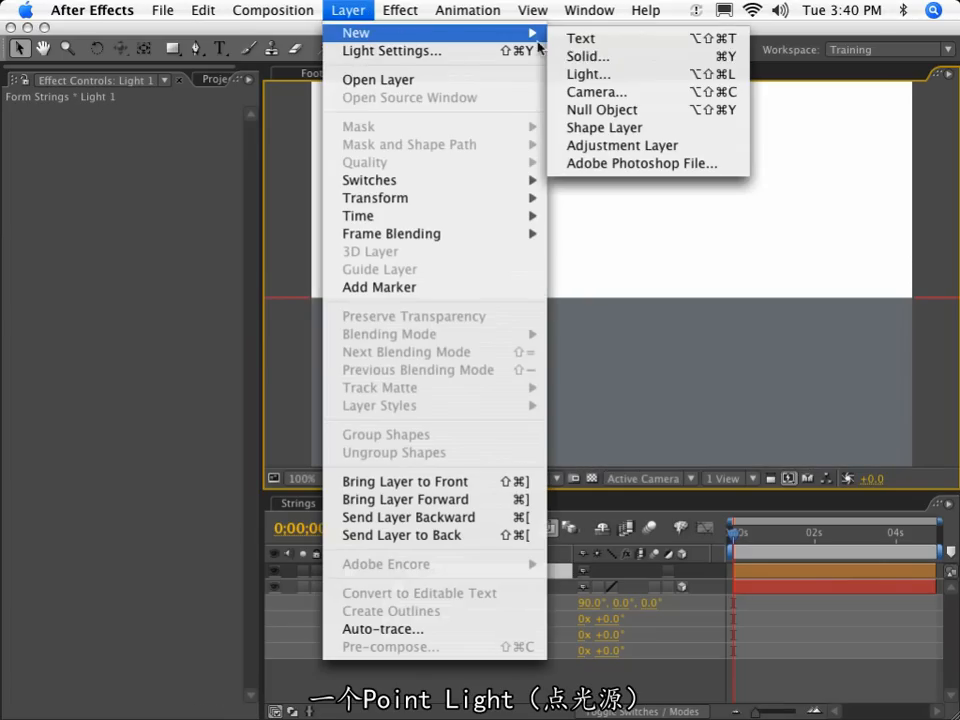
left_click(669, 75)
left_click(646, 309)
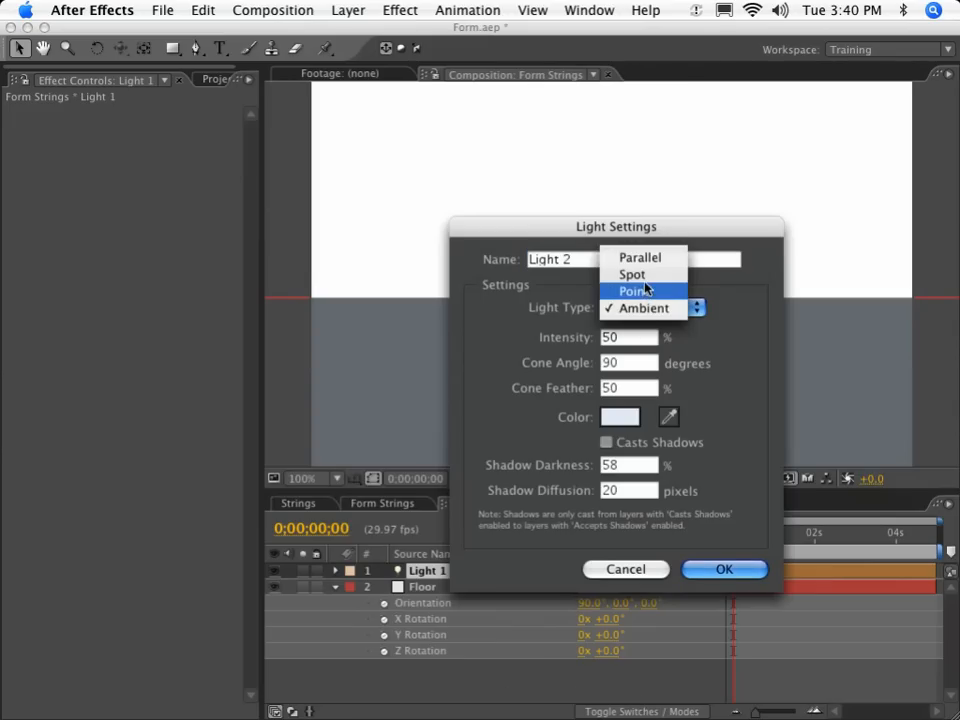
left_click(653, 290)
key("Tab")
type("100")
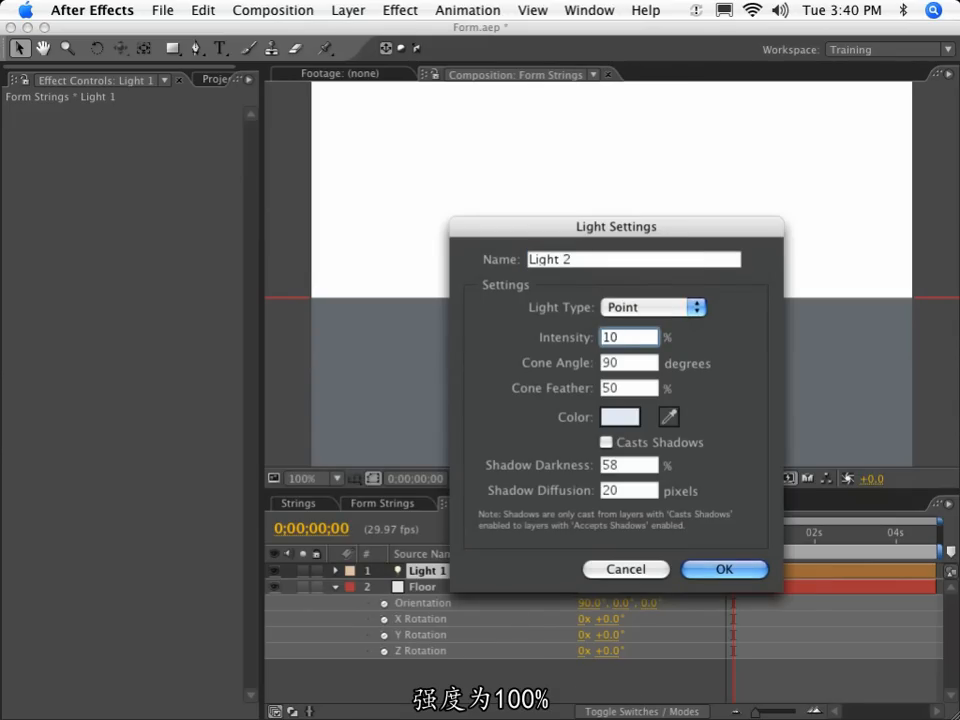
key("Return")
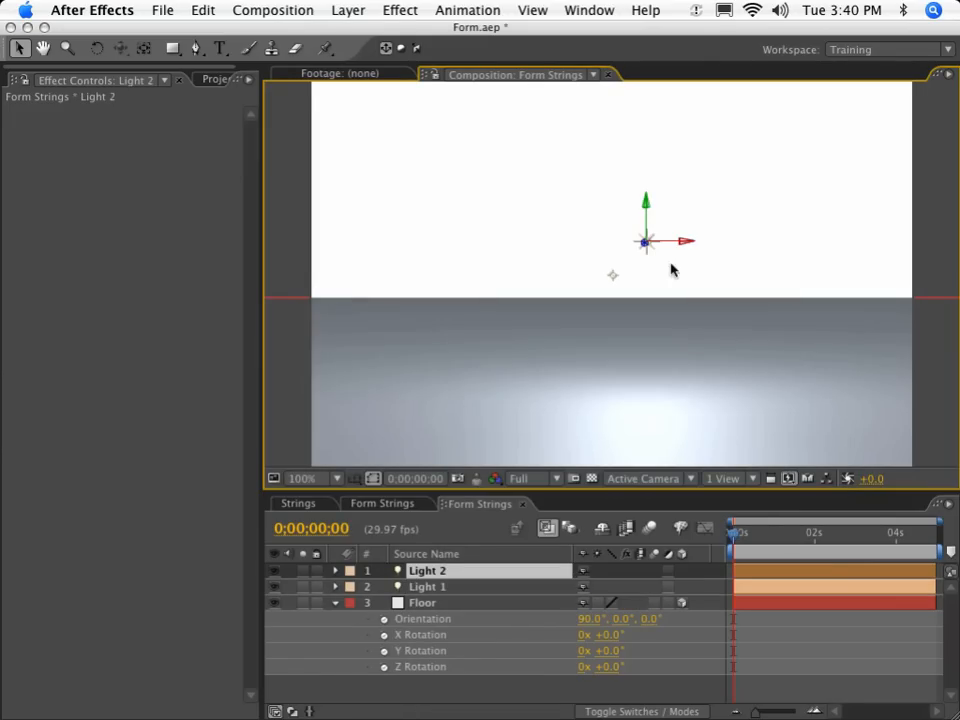
Collapse and deselect the Floor layer, and create a composition-sized solid named Form.
left_click(440, 604)
left_click(426, 632)
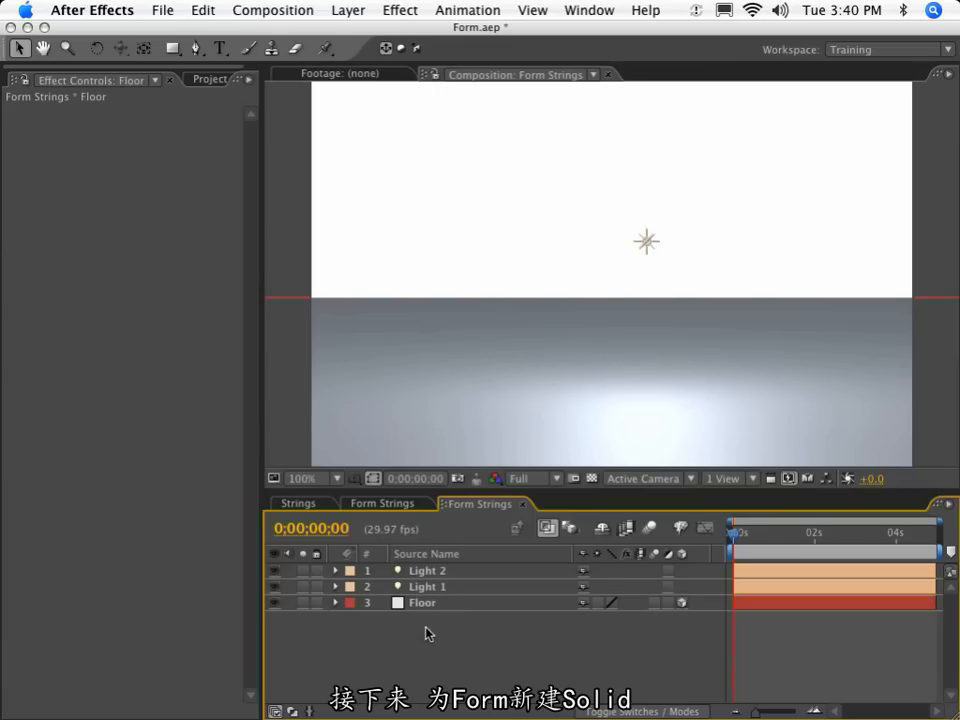
left_click(350, 9)
mouse_move(356, 32)
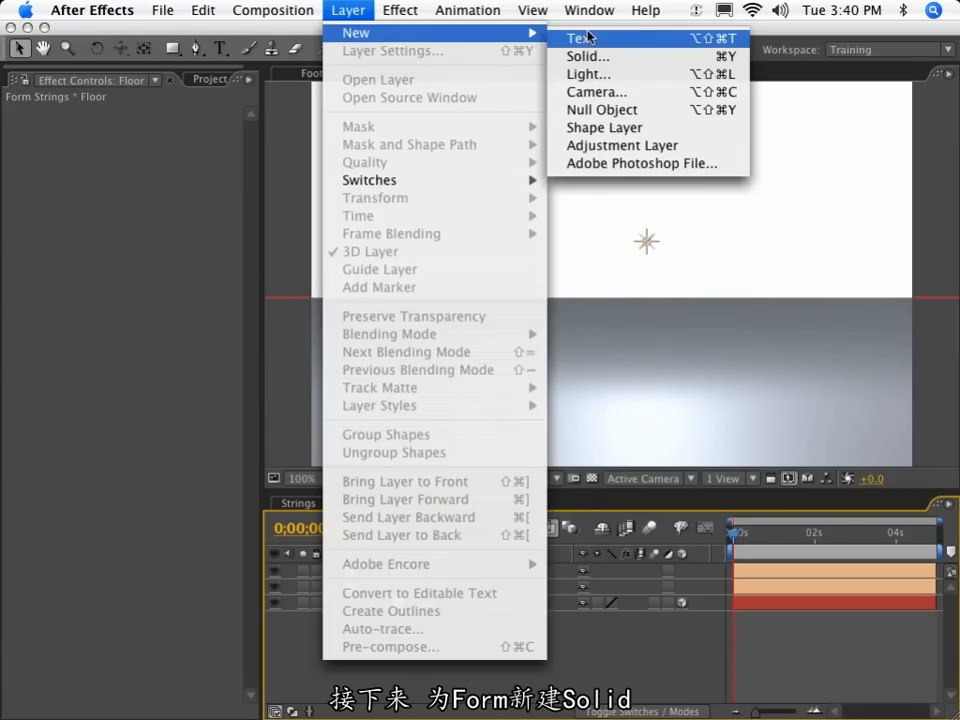
left_click(673, 58)
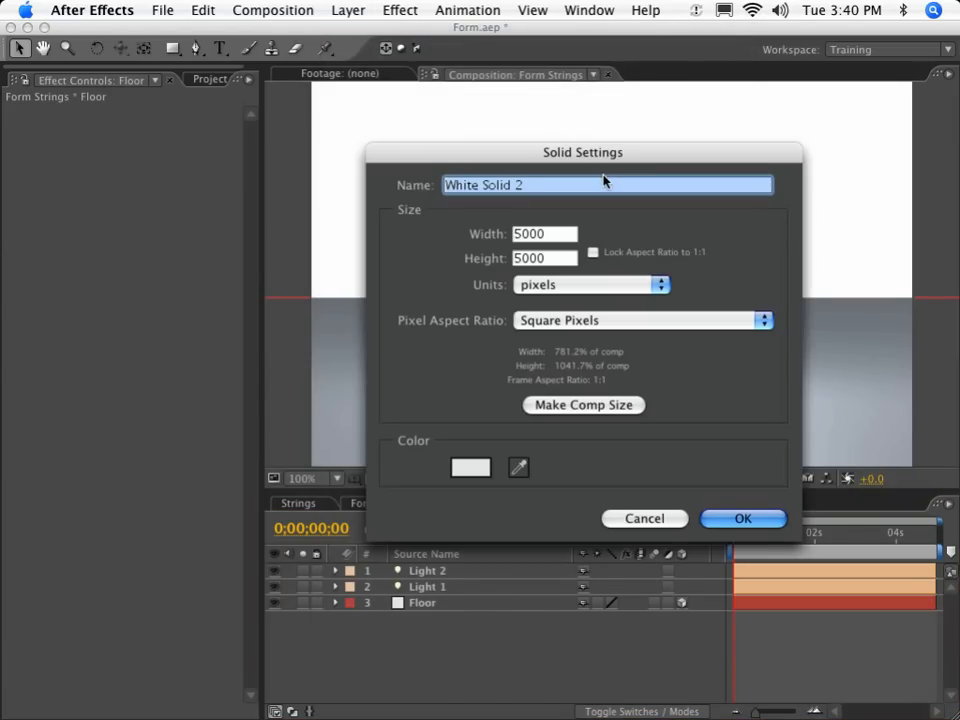
type("Form")
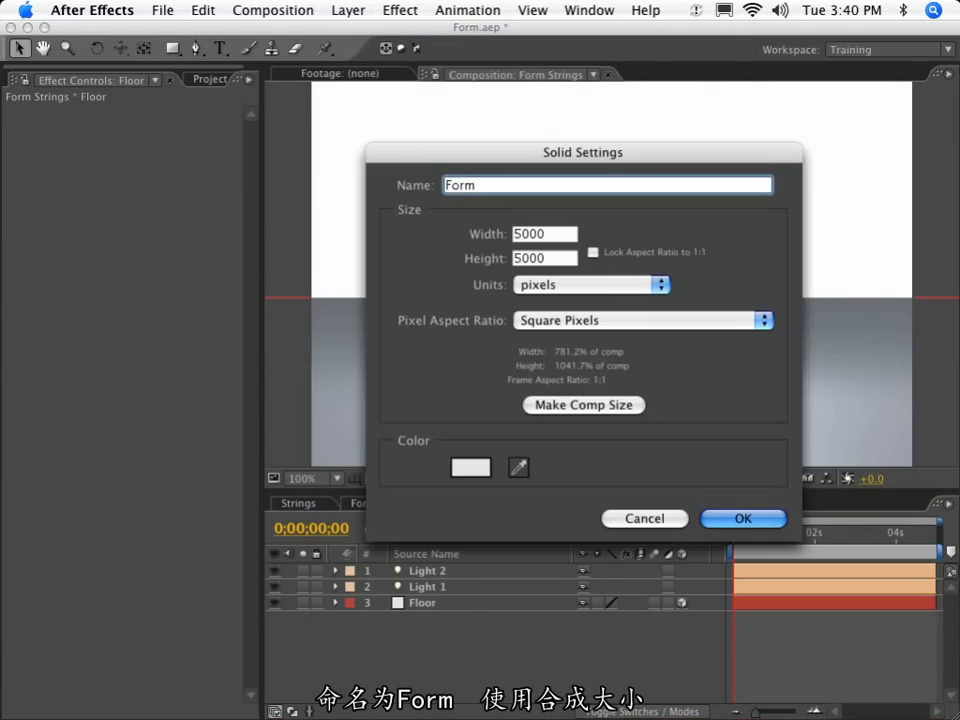
left_click(569, 408)
key("Return")
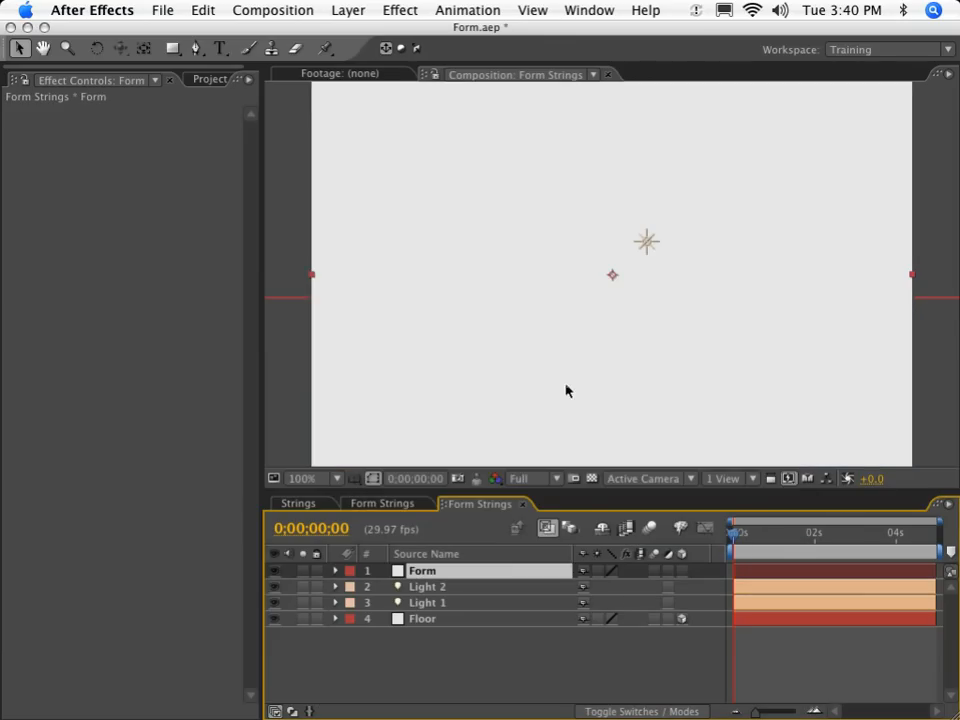
Apply the Trapcode Form effect to the Form layer, then collapse its Preview section and widen the effect settings area.
left_click(401, 8)
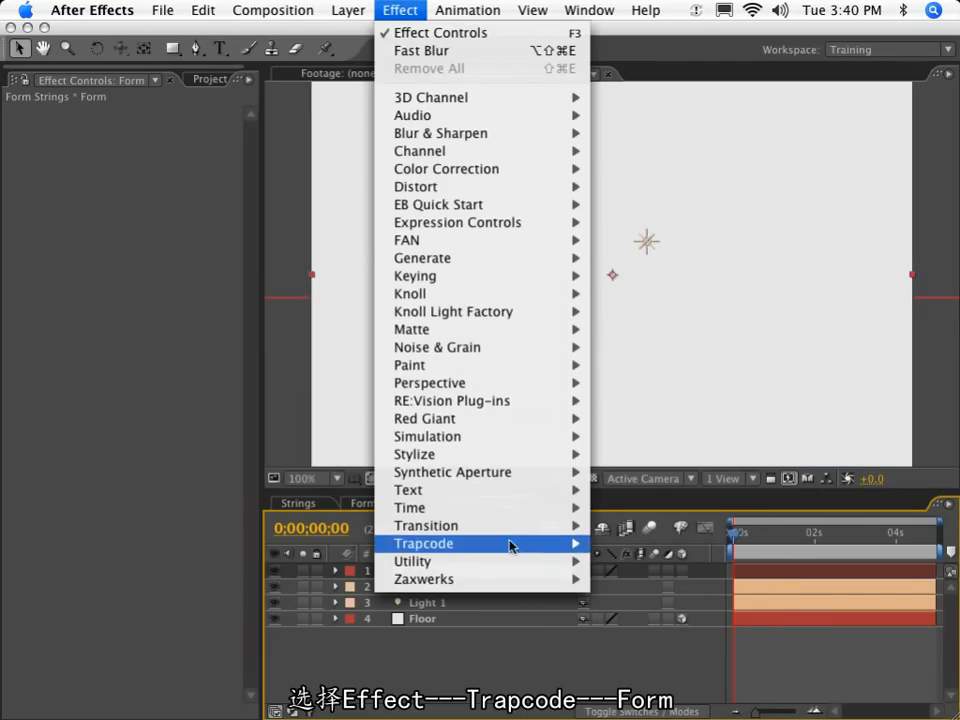
mouse_move(512, 544)
left_click(686, 548)
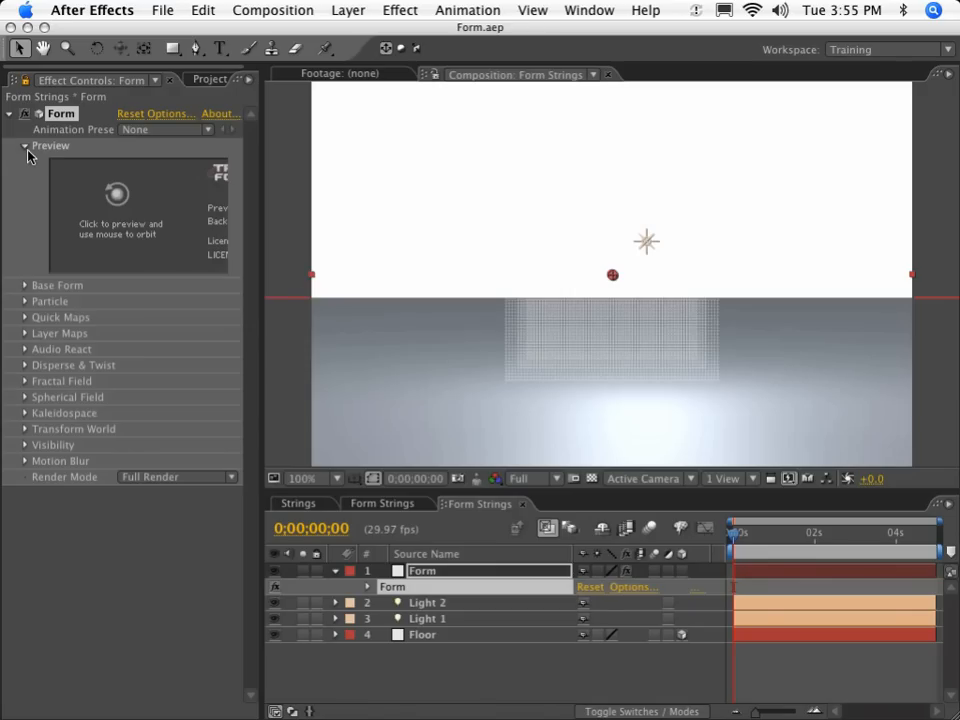
left_click(25, 146)
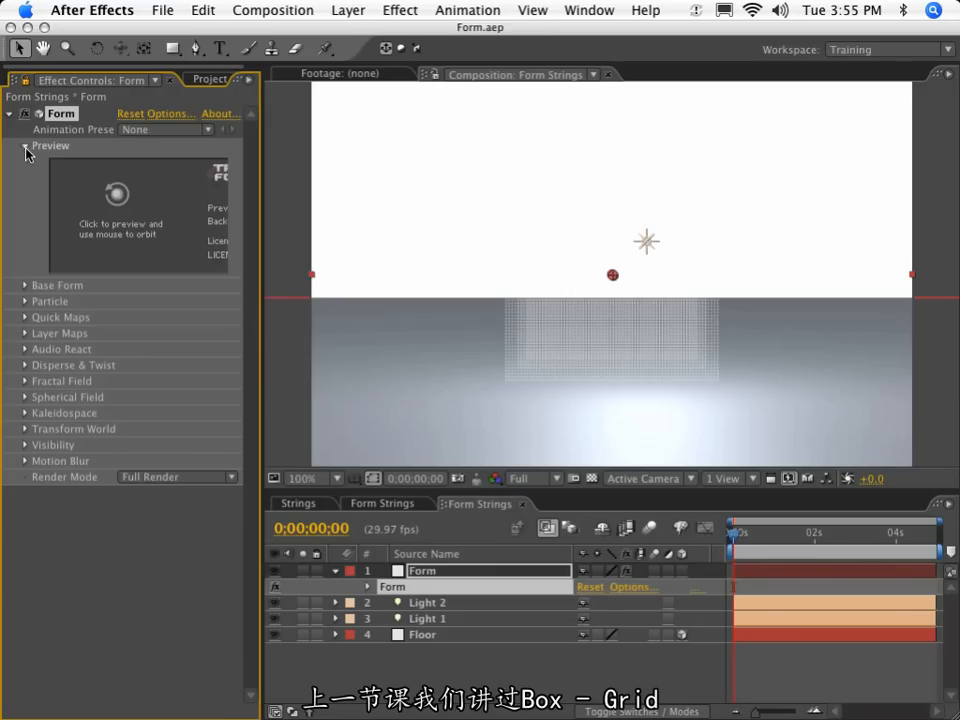
left_click_drag(262, 208, 278, 208)
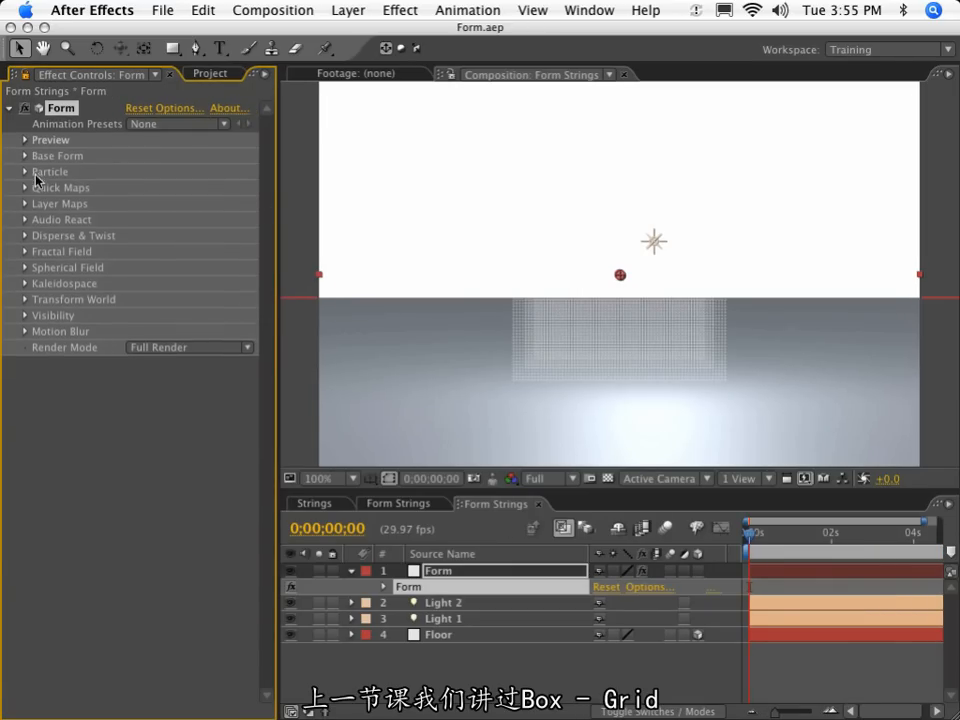
Expand the Form effect's Base Form settings and set the base form to Box - Strings.
left_click(23, 156)
left_click(160, 172)
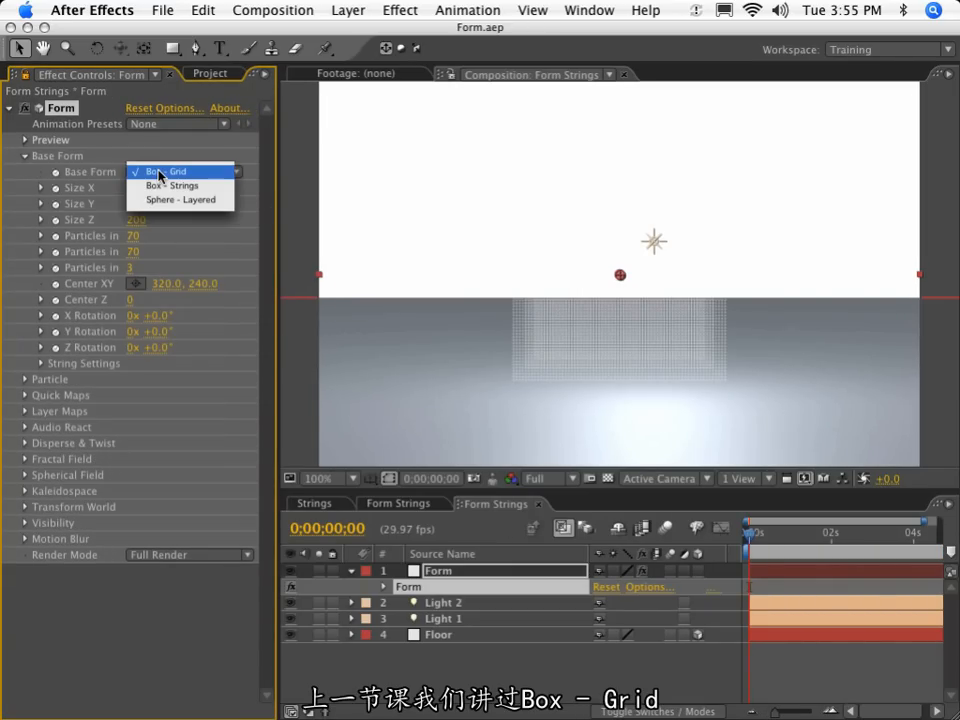
left_click(160, 172)
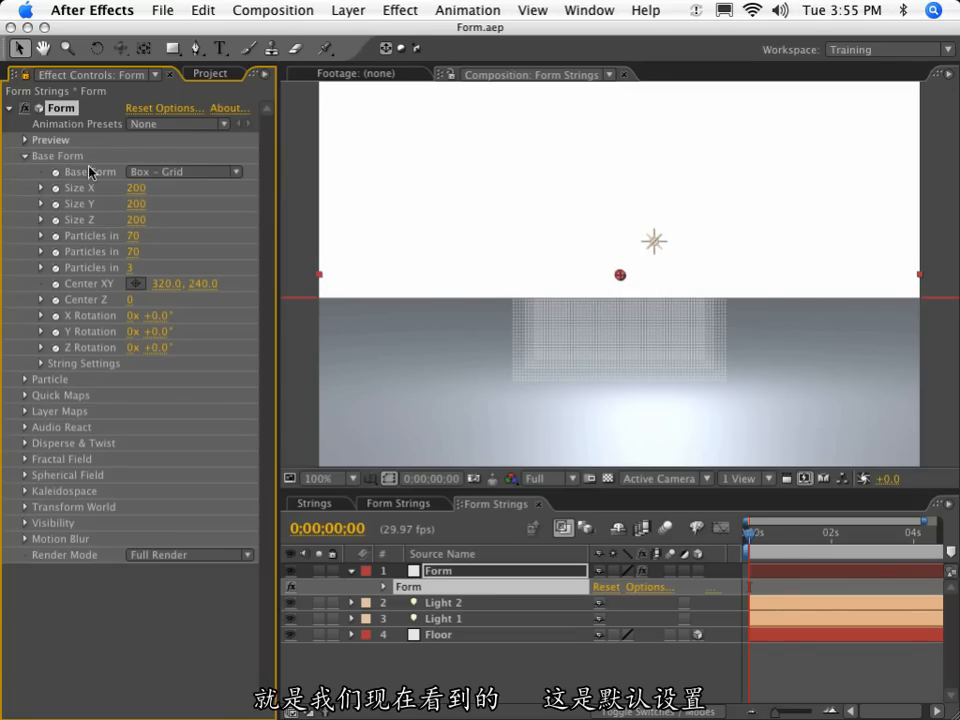
left_click(163, 177)
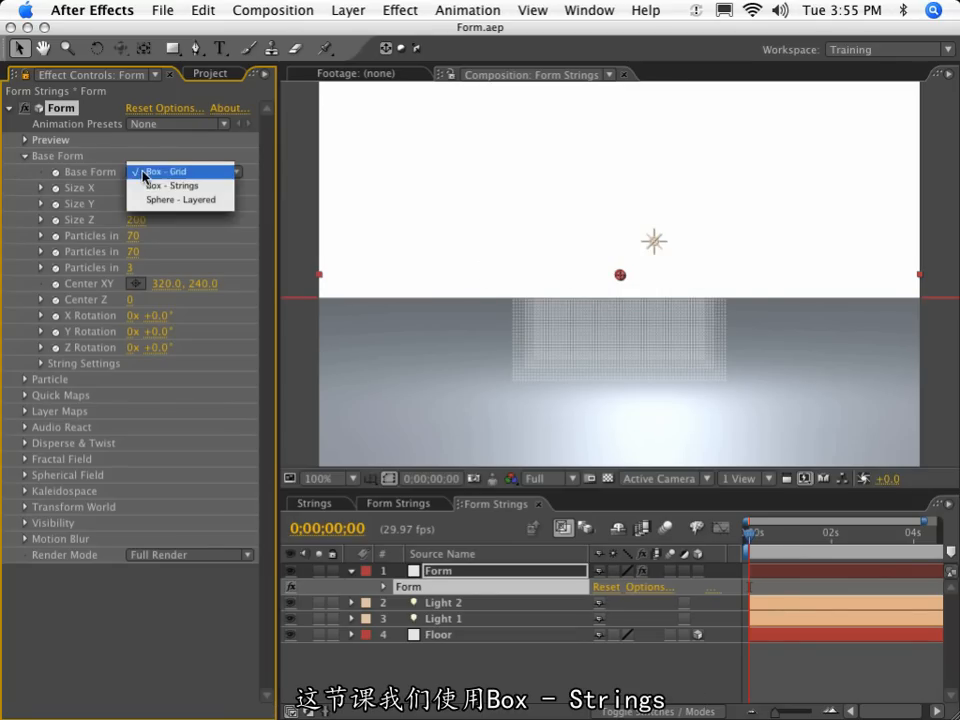
left_click(172, 186)
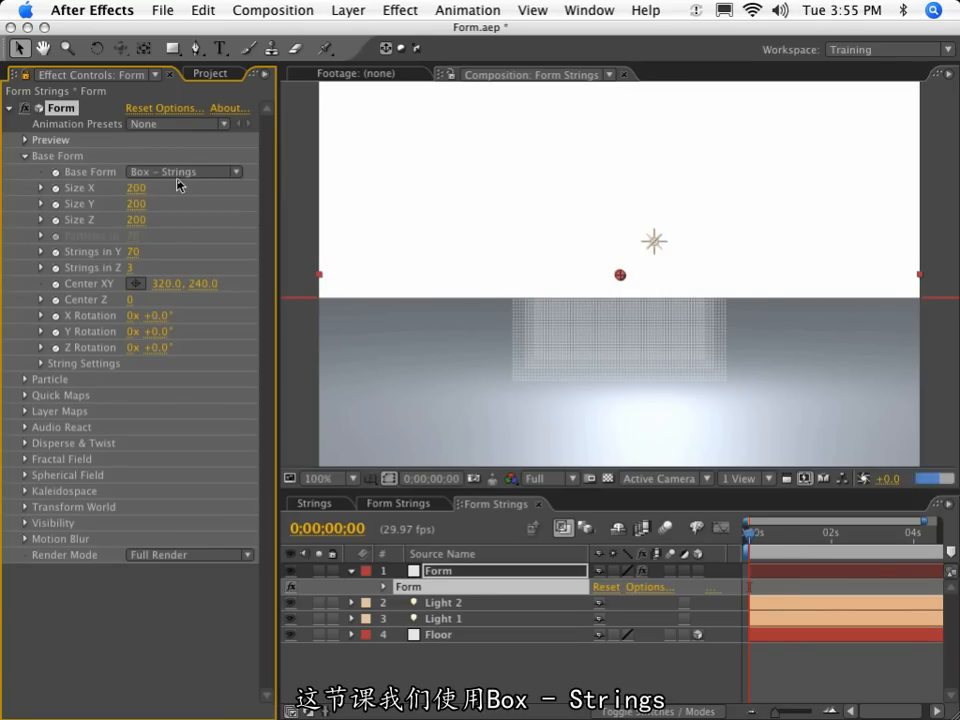
Solo the Form layer and set the composition's background color to black.
left_click(318, 571)
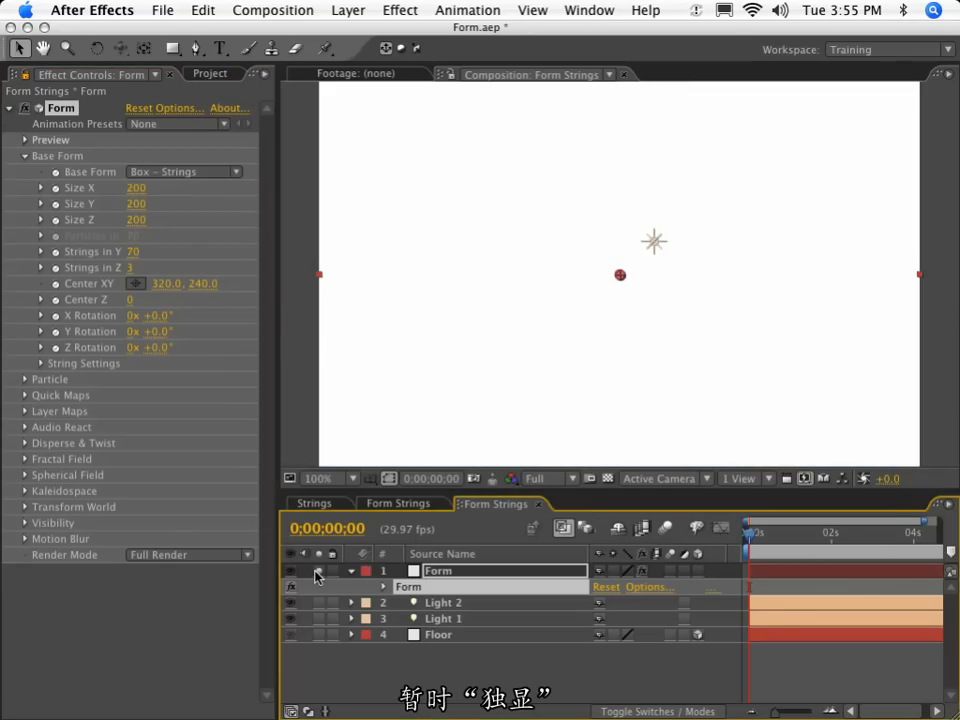
key("super+shift+b")
left_click(769, 494)
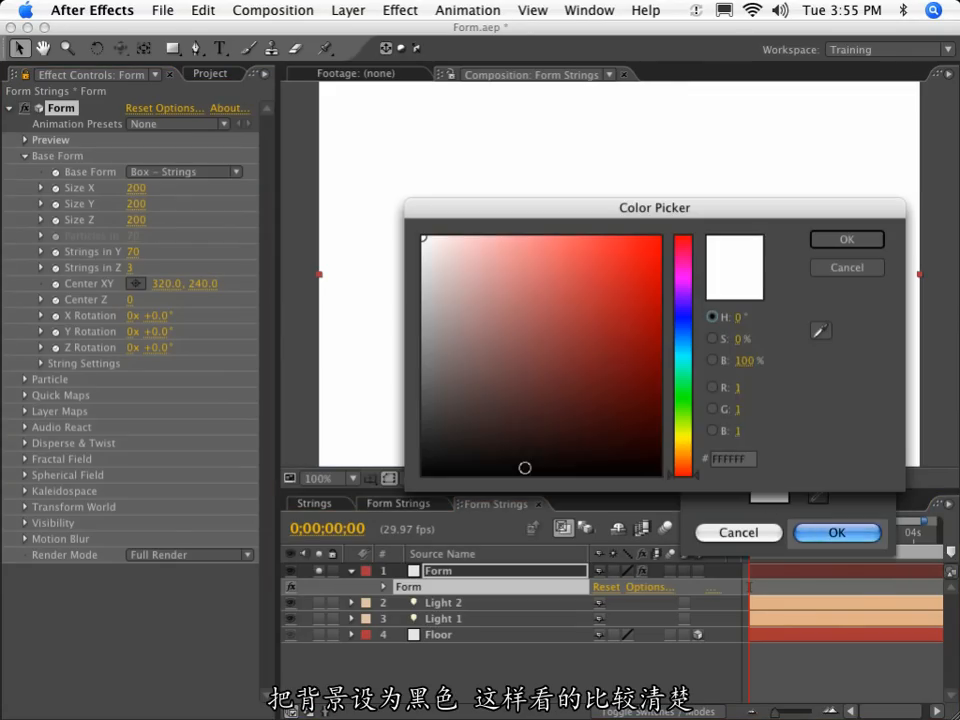
left_click_drag(523, 465, 629, 474)
key("Return")
key("Return")
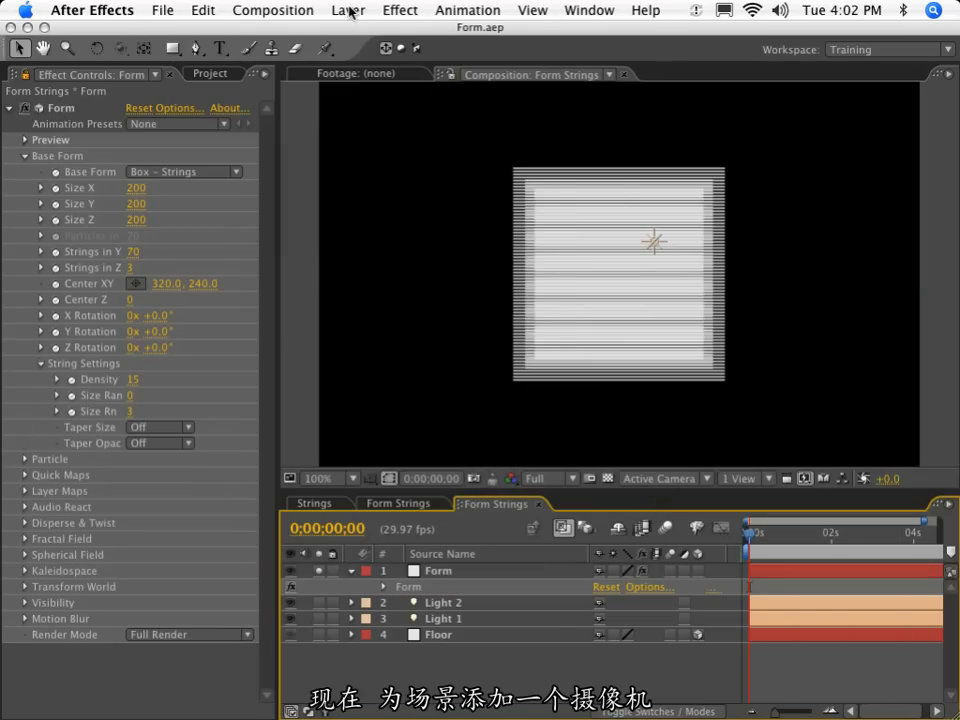
Add a camera named Camera 1 with the 35mm preset to the composition.
left_click(348, 10)
mouse_move(356, 32)
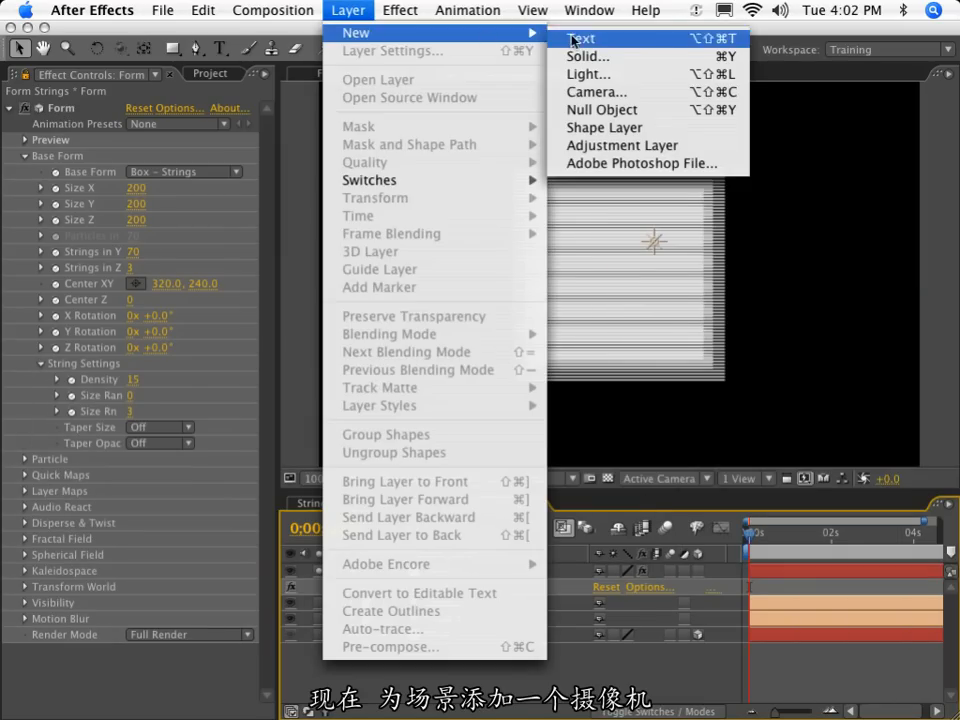
left_click(677, 102)
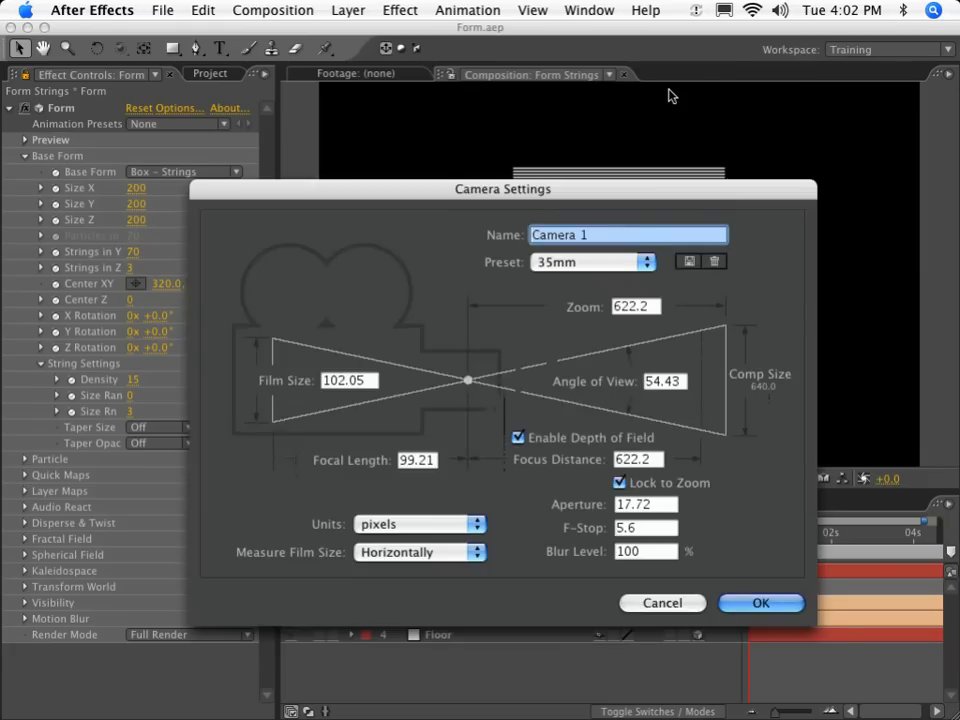
key("Return")
Orbit the camera around the string box to an angled view, keeping Box - Strings as the base form.
key("c")
left_click_drag(561, 268, 713, 364)
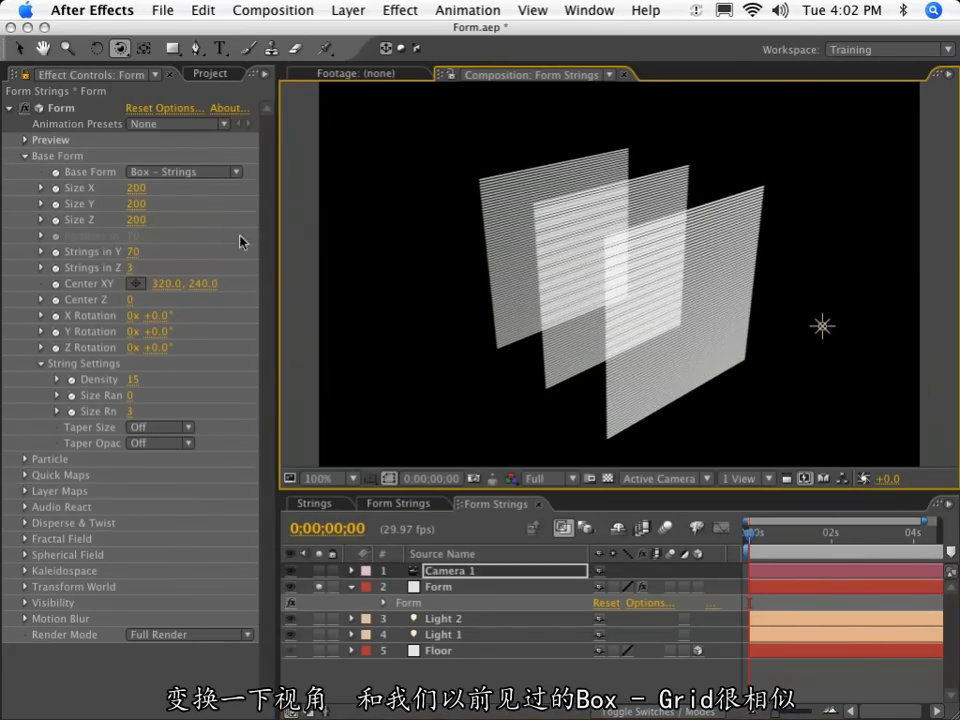
left_click(157, 173)
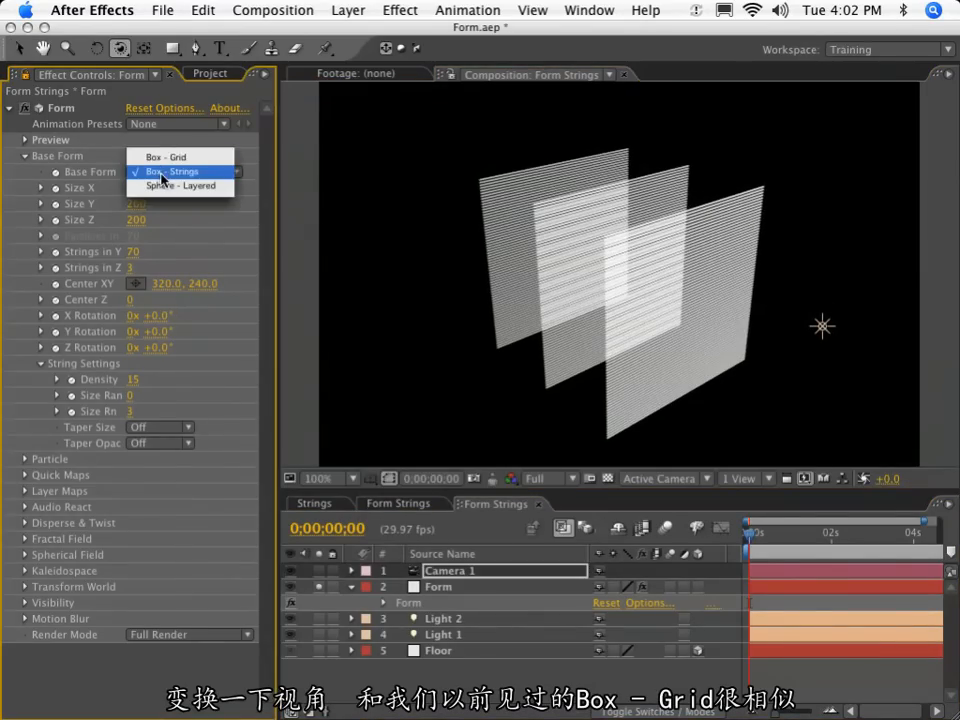
left_click(160, 171)
left_click_drag(664, 270, 656, 249)
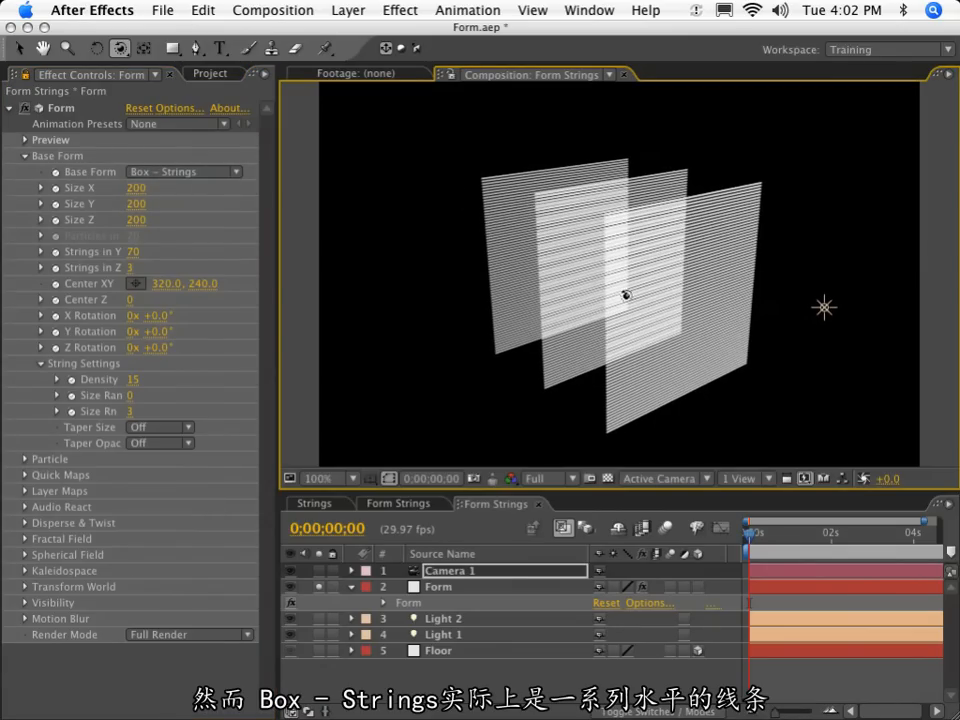
Set the form's Strings in Y to 10 and orbit the camera around the separated layers of lines.
left_click(135, 252)
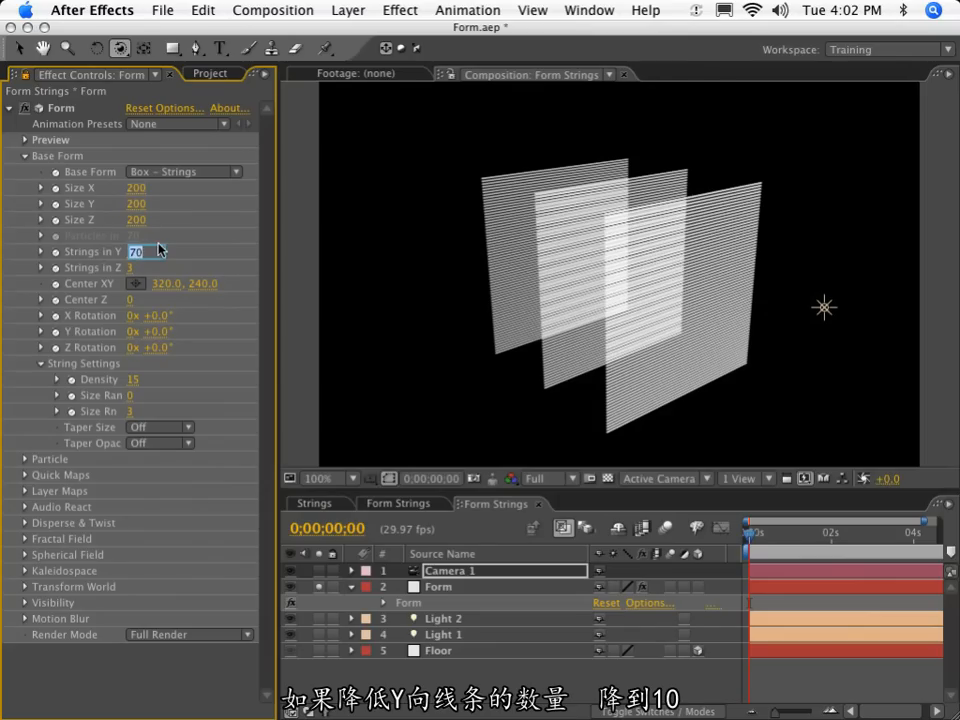
type("10")
key("Return")
left_click(692, 281)
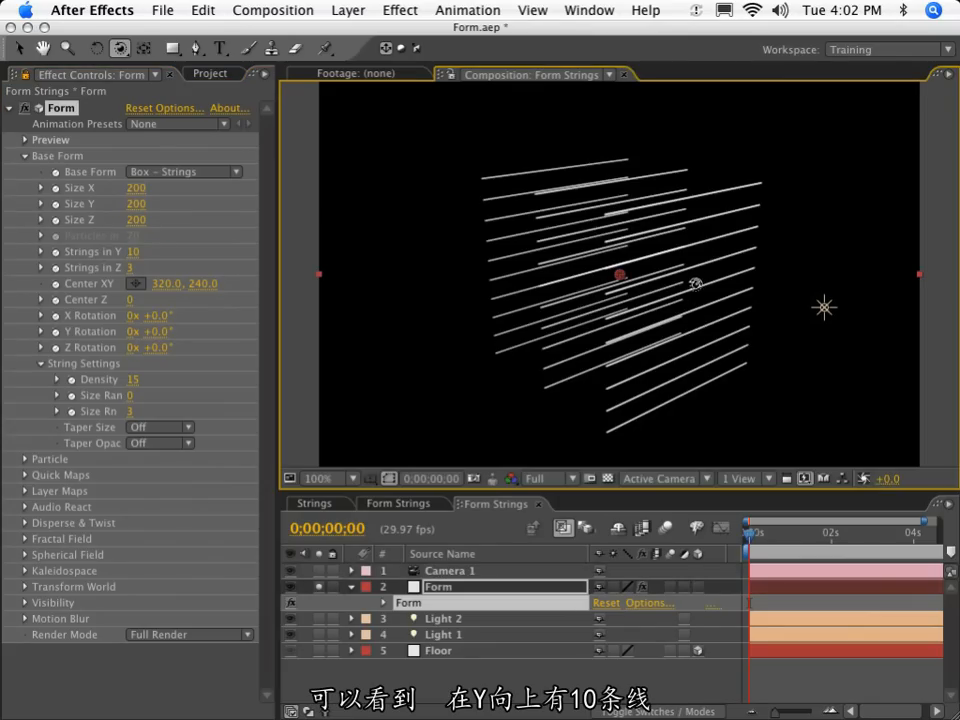
left_click_drag(725, 264, 754, 240)
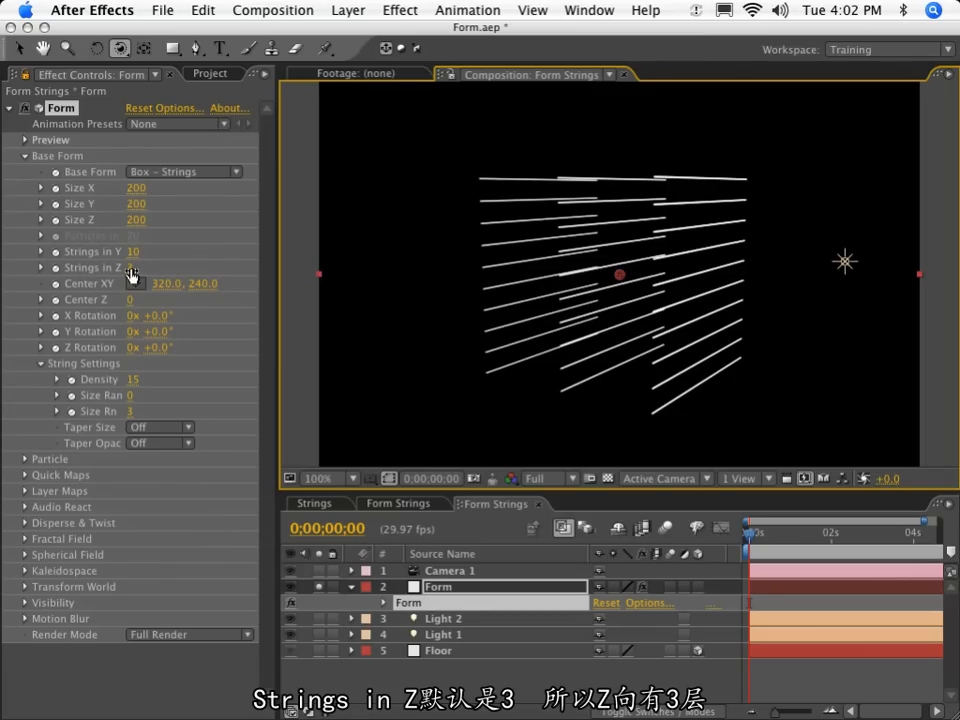
left_click_drag(615, 251, 693, 283)
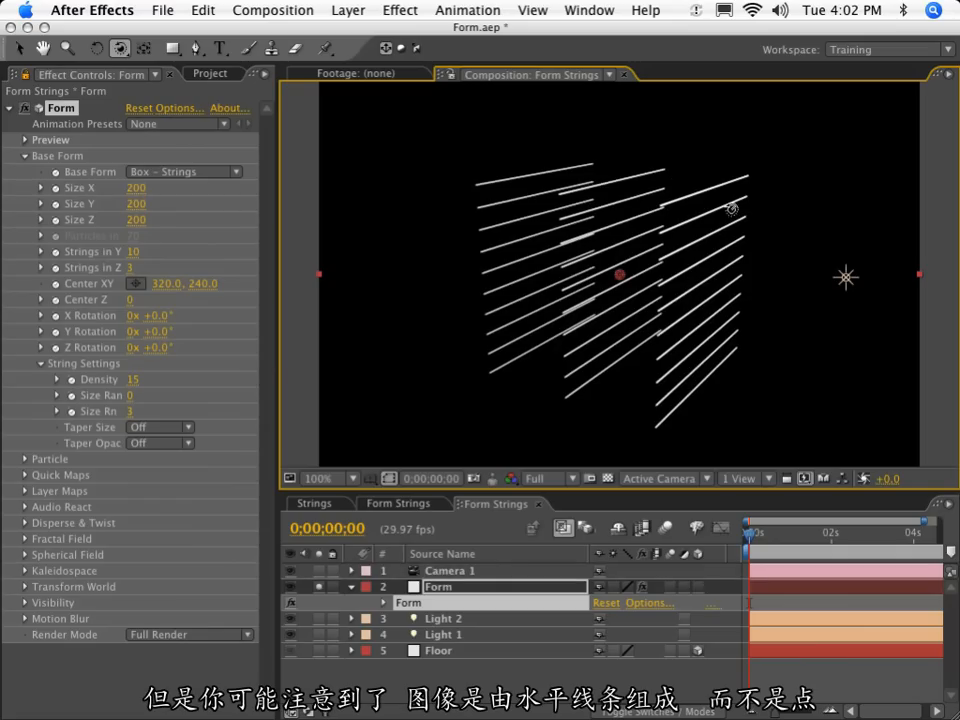
left_click_drag(673, 265, 476, 226)
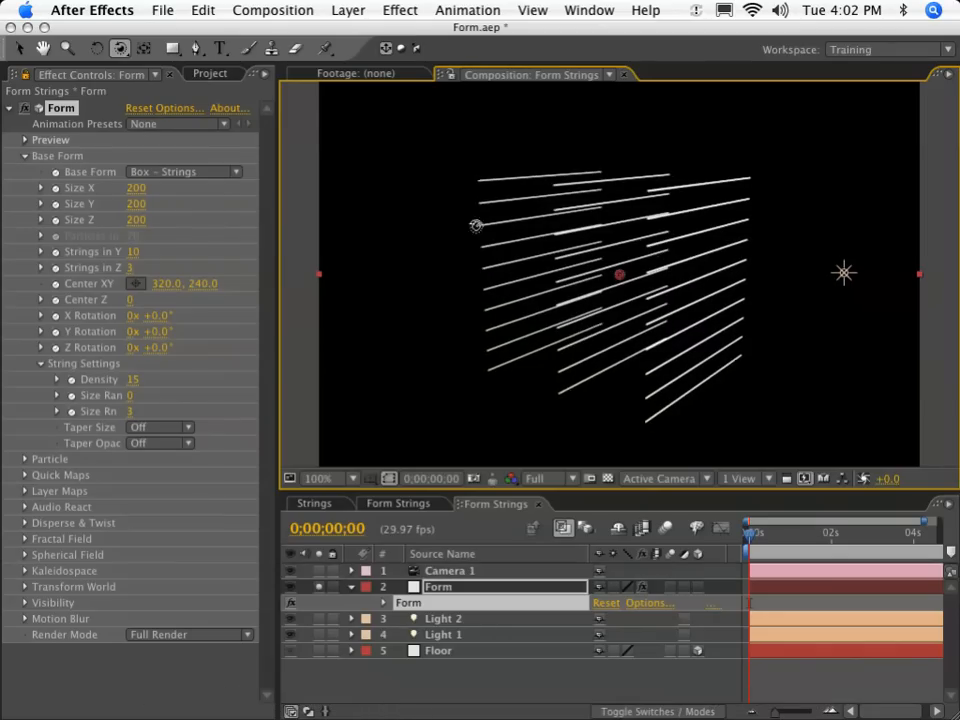
Set Strings in Z to 1 and orbit the camera to view the single layer of strings.
left_click(130, 268)
key("Return")
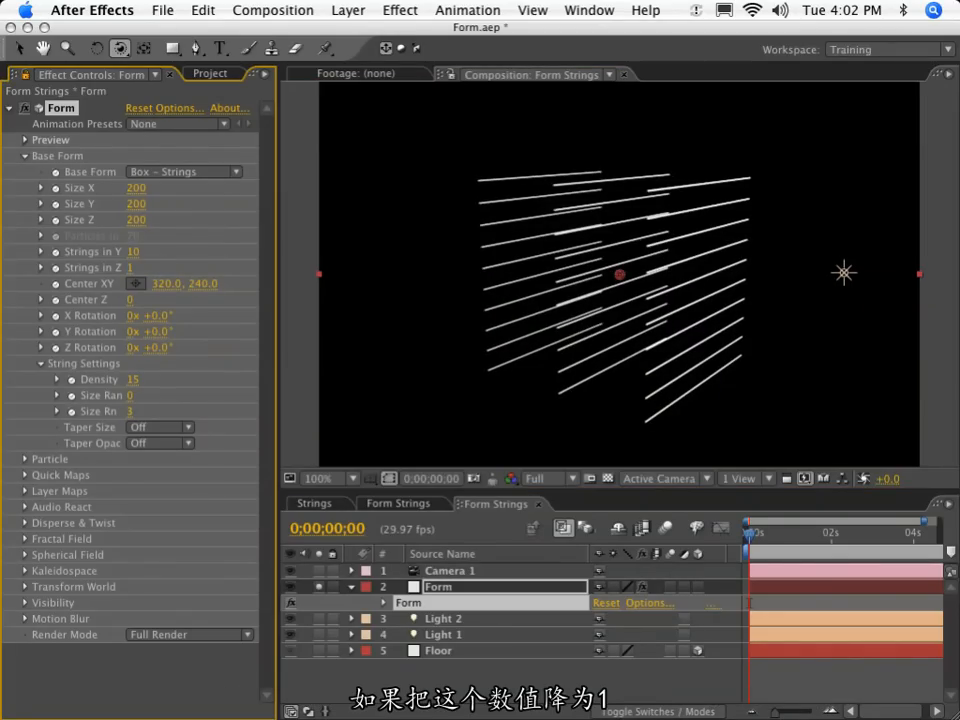
left_click_drag(642, 243, 532, 226)
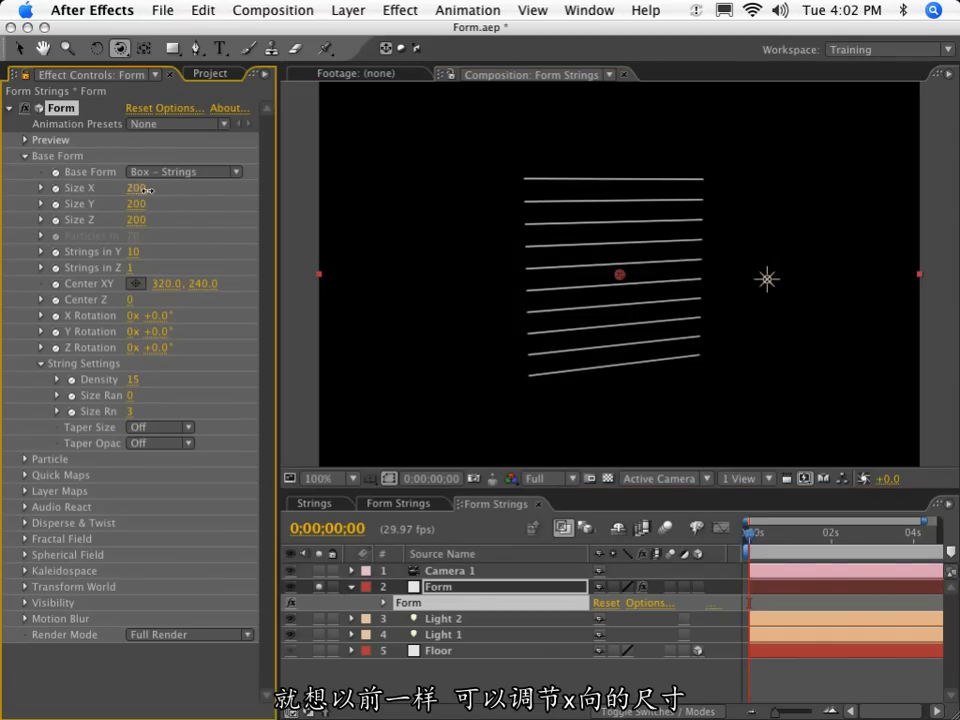
Set the form's Size X to 2650 and Size Y to 170, and orbit to an angled view along the strings.
left_click_drag(140, 192, 233, 198)
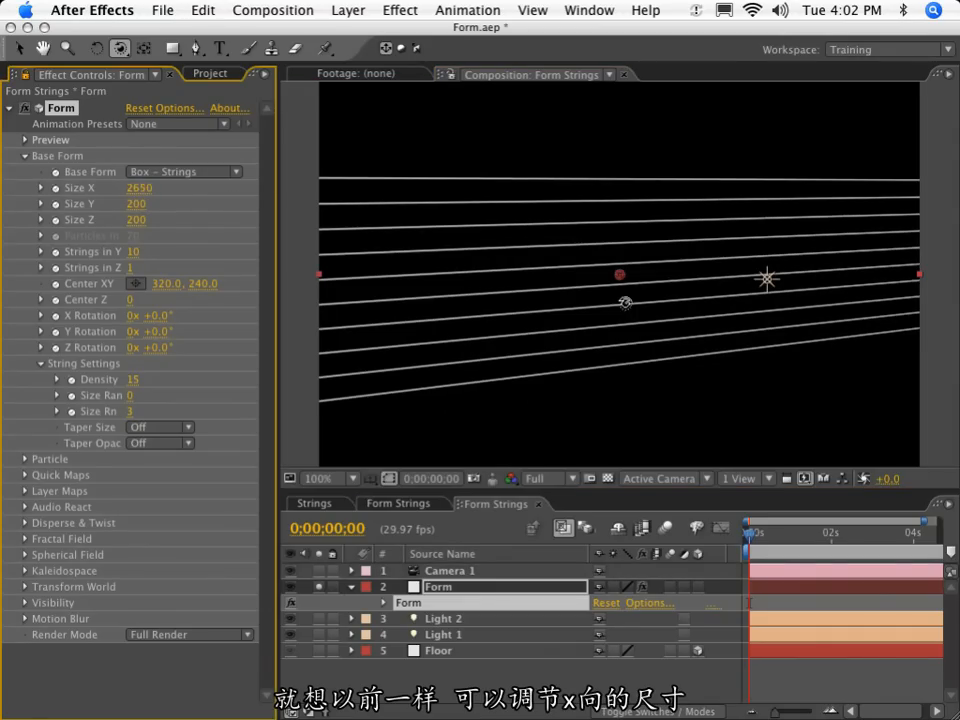
left_click_drag(625, 303, 785, 299)
mouse_move(137, 204)
left_mouse_down()
mouse_move(129, 204)
mouse_move(139, 204)
left_mouse_up()
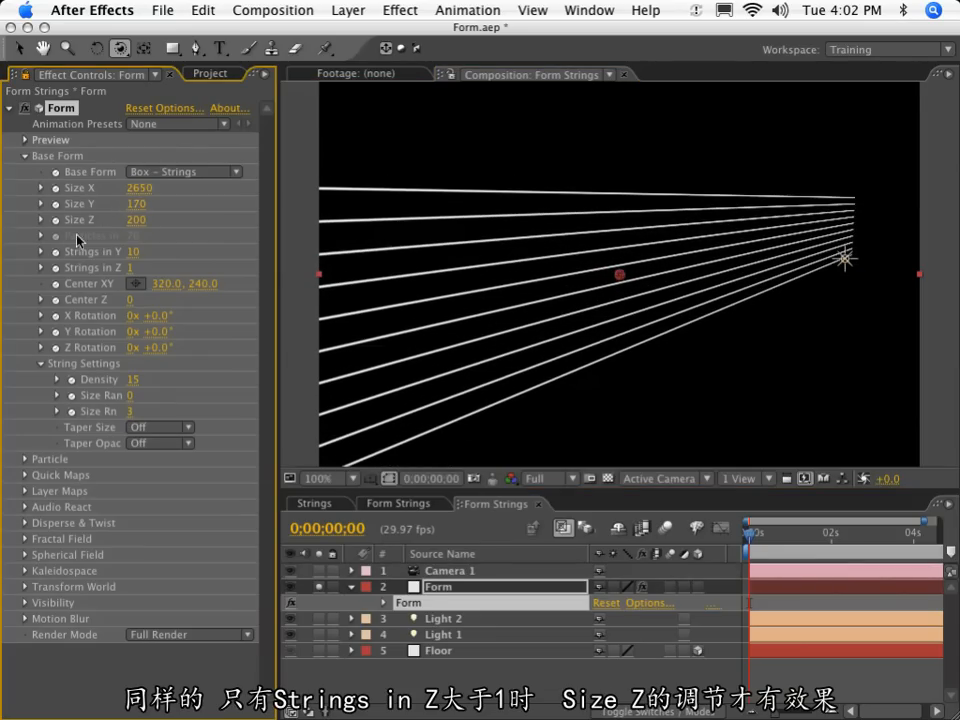
left_click_drag(598, 255, 253, 281)
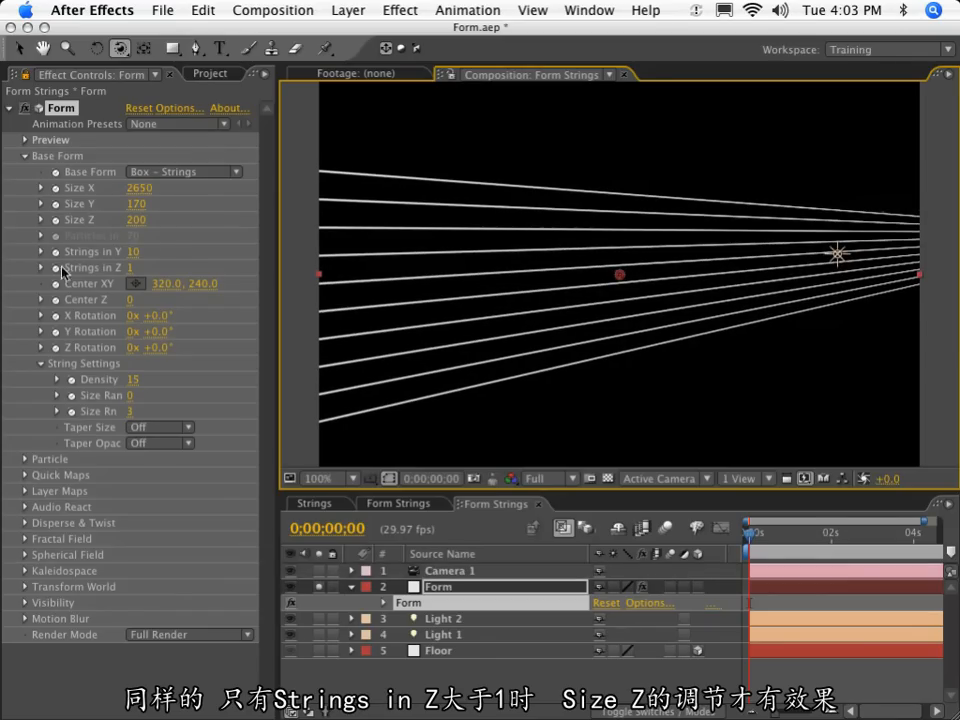
left_click_drag(472, 278, 647, 279)
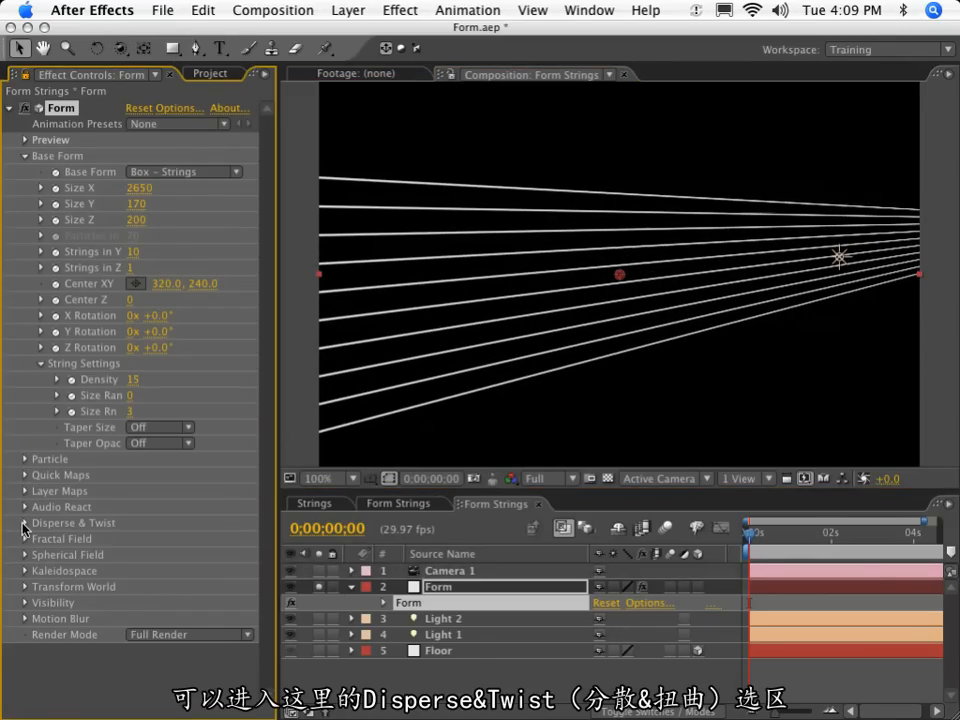
Expand the Disperse & Twist settings and set Twist to -8.
left_click(24, 523)
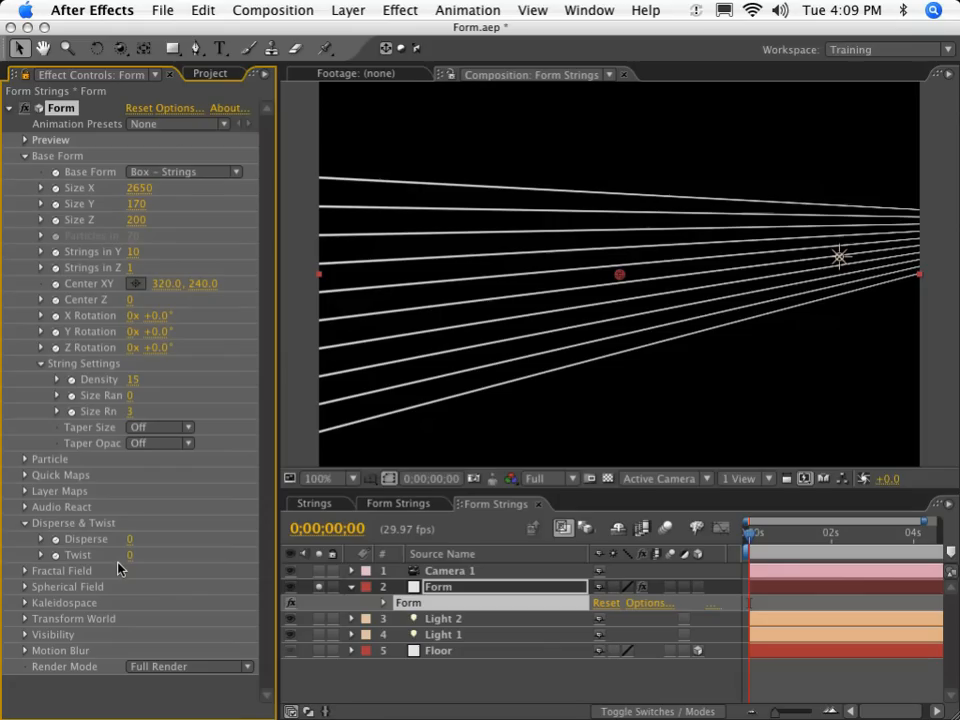
left_click_drag(130, 556, 18, 517)
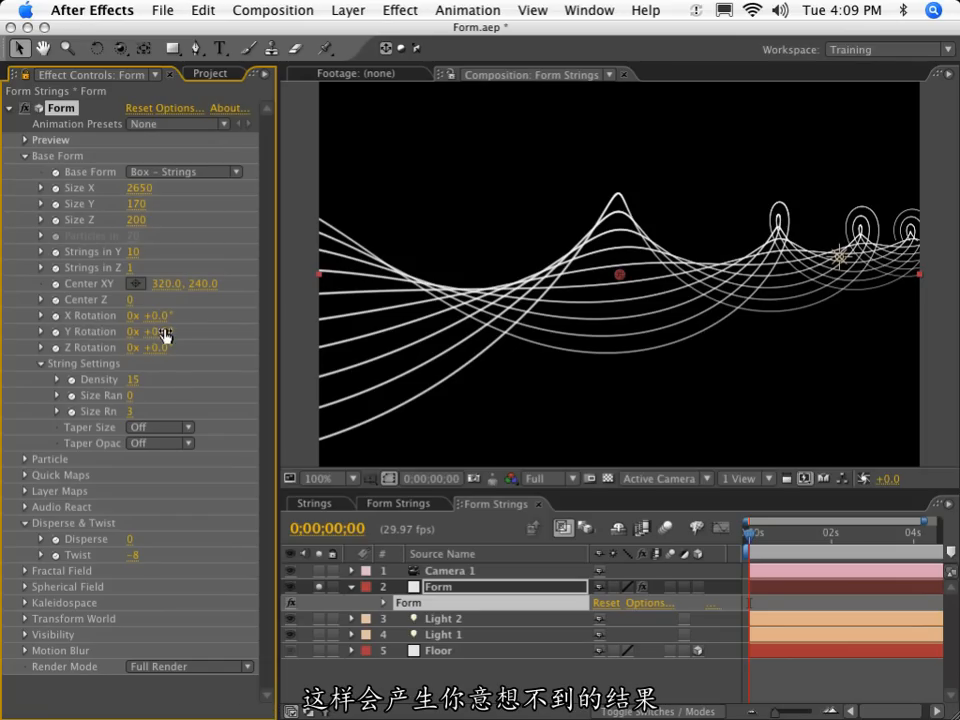
Try rotating the twisted form around its Y axis and its X axis, undoing each change.
mouse_move(160, 331)
left_mouse_down()
mouse_move(180, 328)
mouse_move(160, 332)
left_mouse_up()
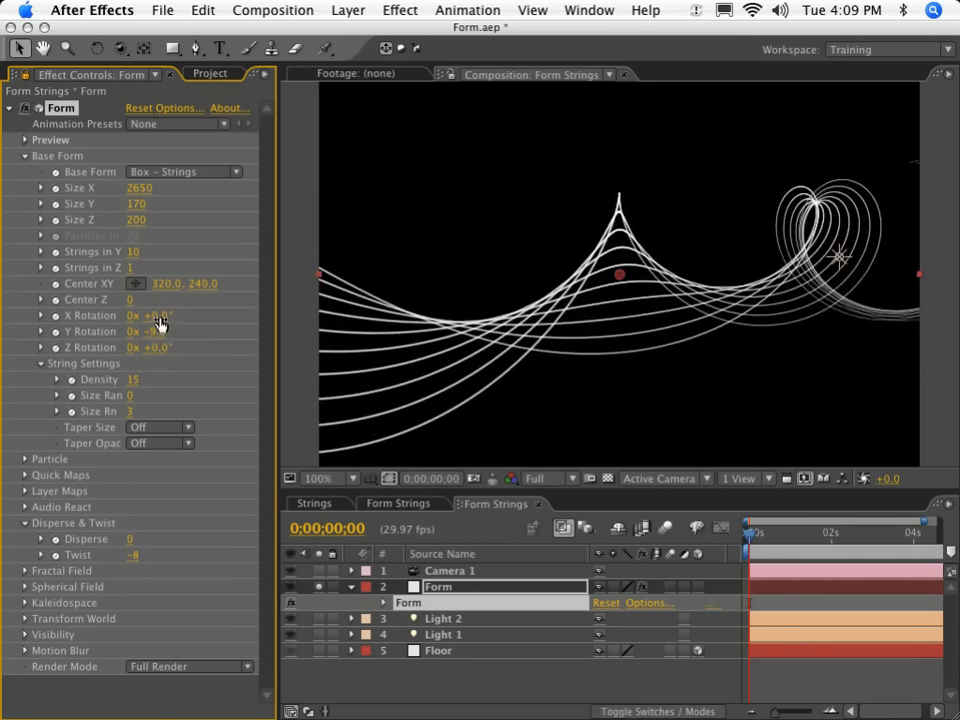
key("super+z")
left_click_drag(165, 314, 145, 333)
key("super+z")
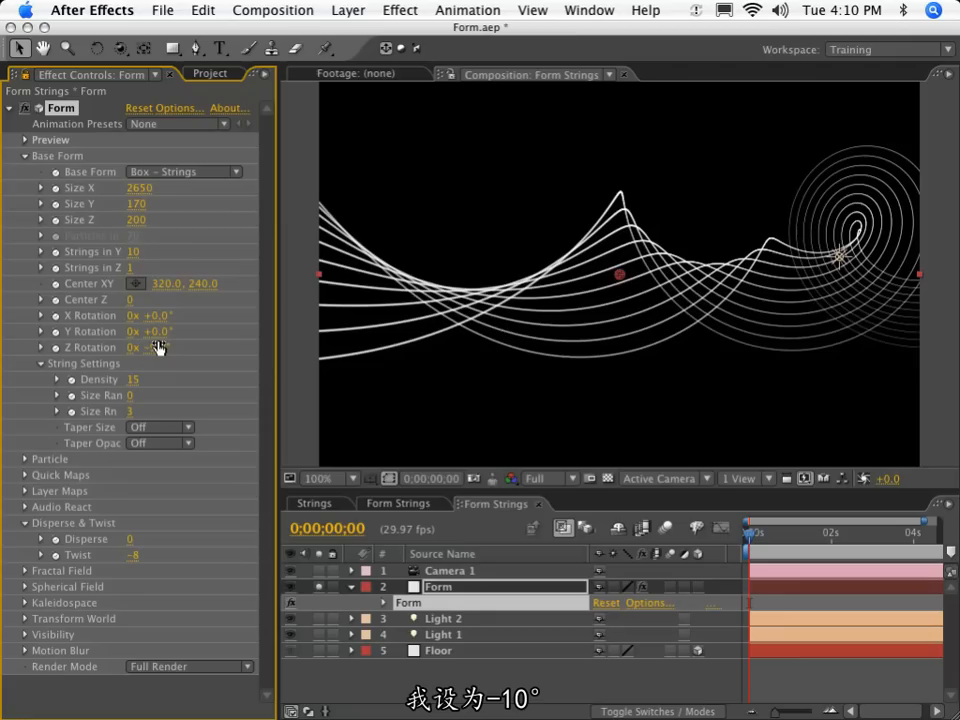
Set the form's Z Rotation to -10°.
left_click(158, 347)
type("-10")
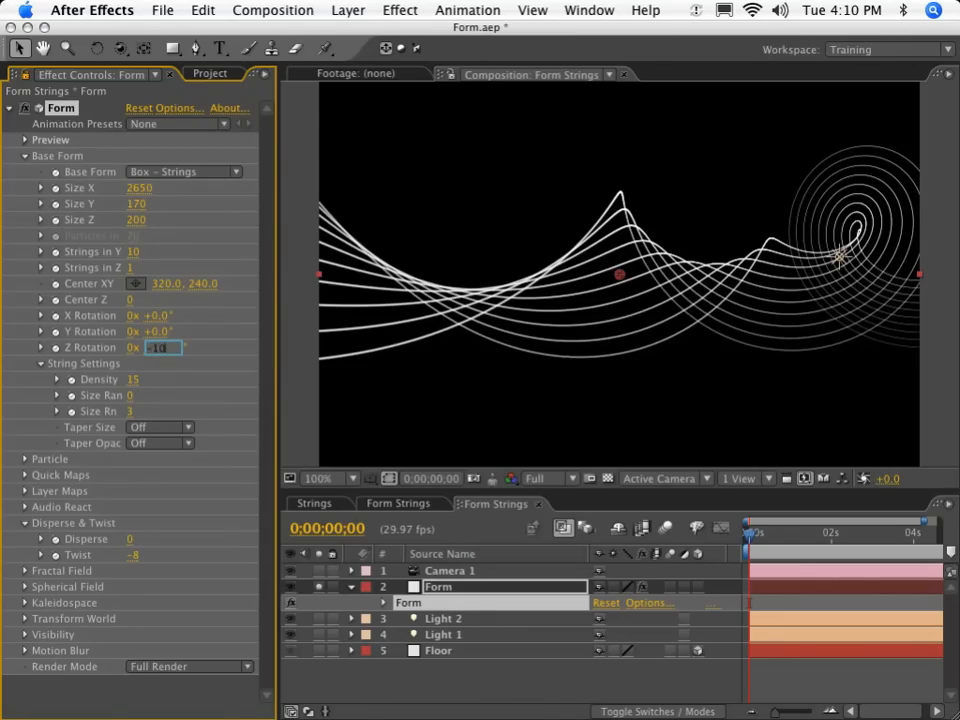
key("Return")
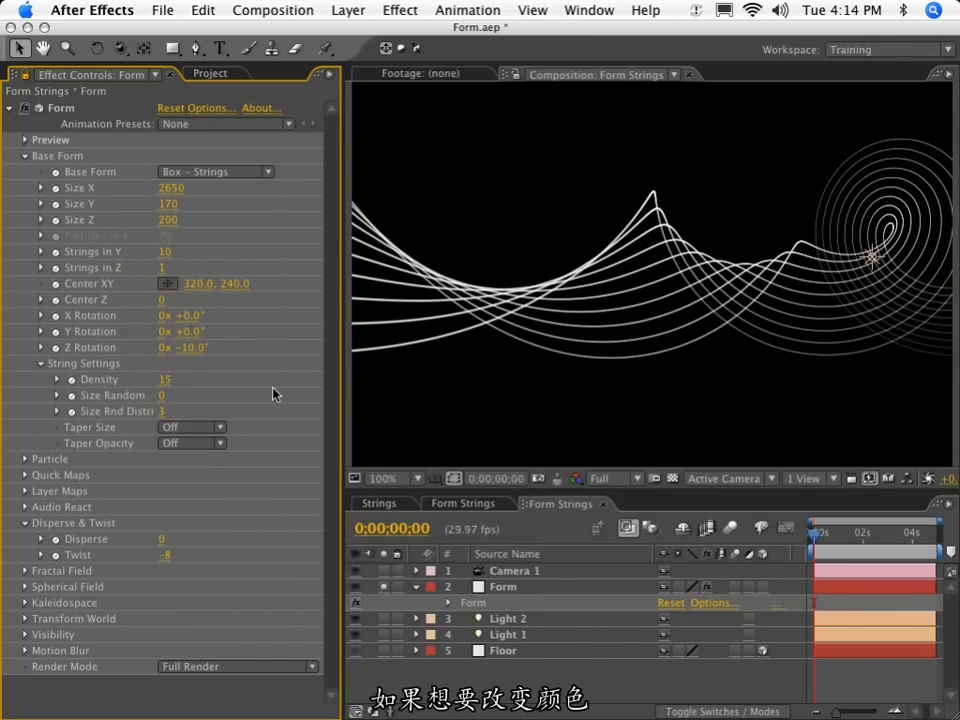
Change the particle color to red EA1B3D and collapse the Particle settings.
left_click(26, 460)
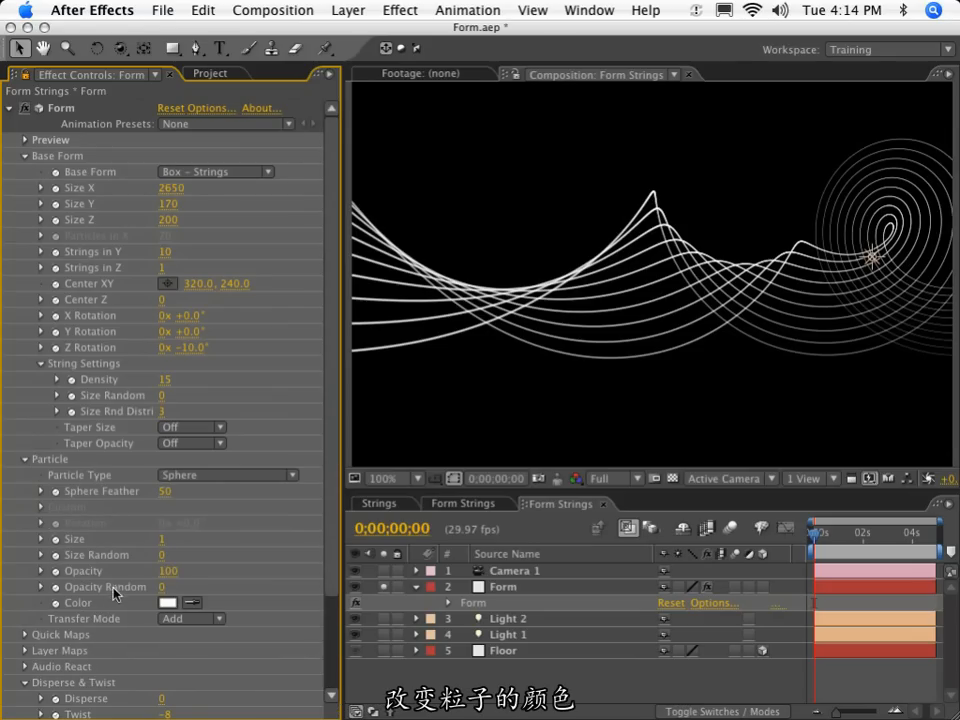
left_click(165, 603)
left_click(681, 462)
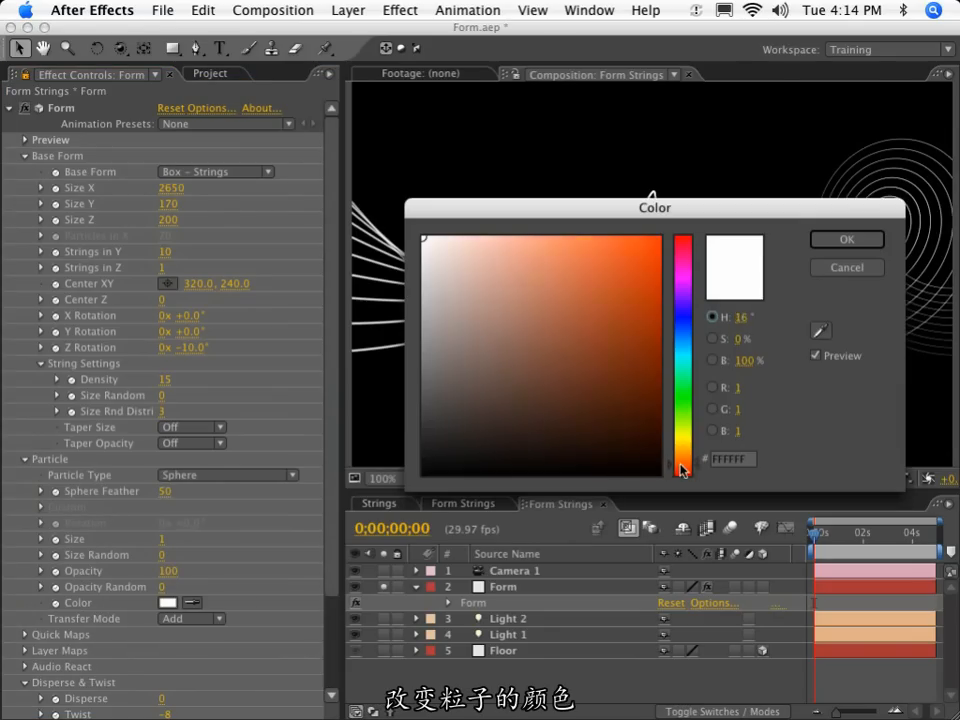
left_click(607, 312)
left_click_drag(607, 312, 633, 256)
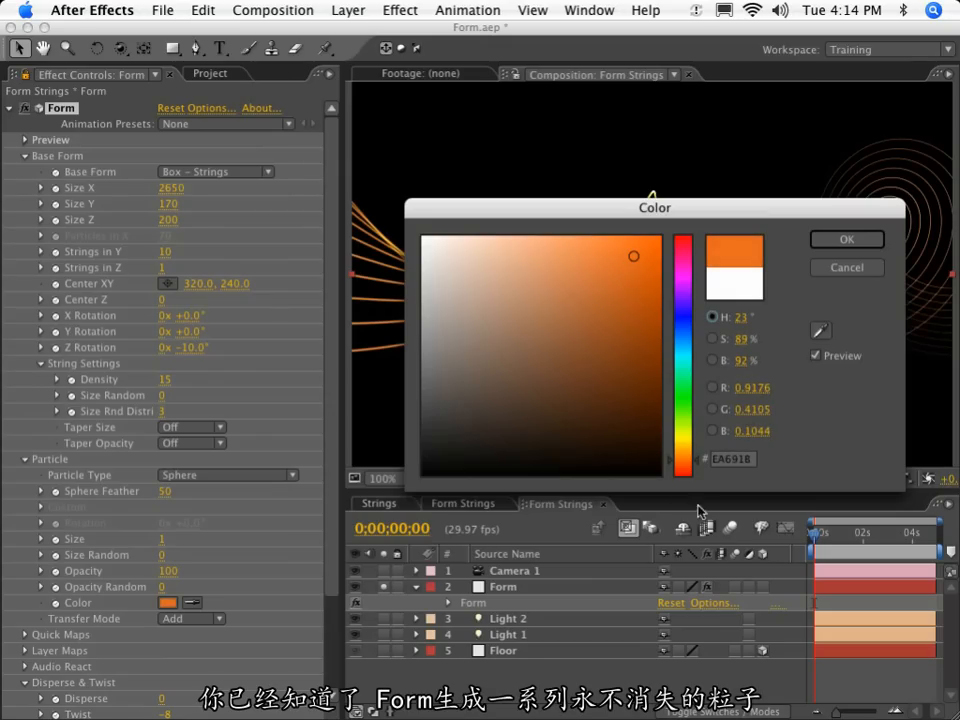
left_click(685, 244)
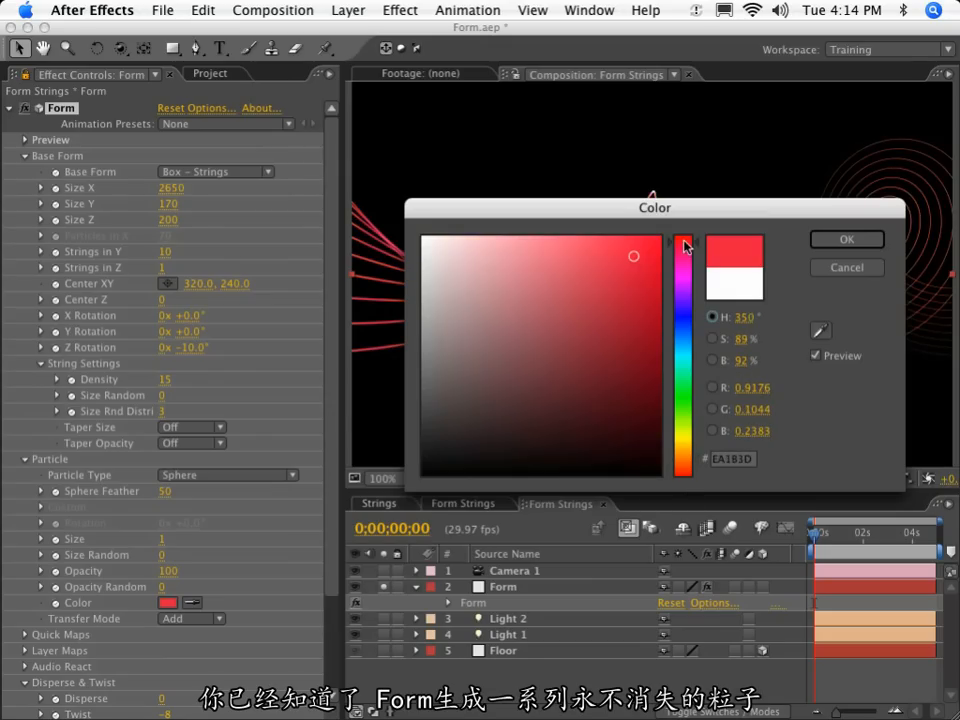
key("Return")
key("Return")
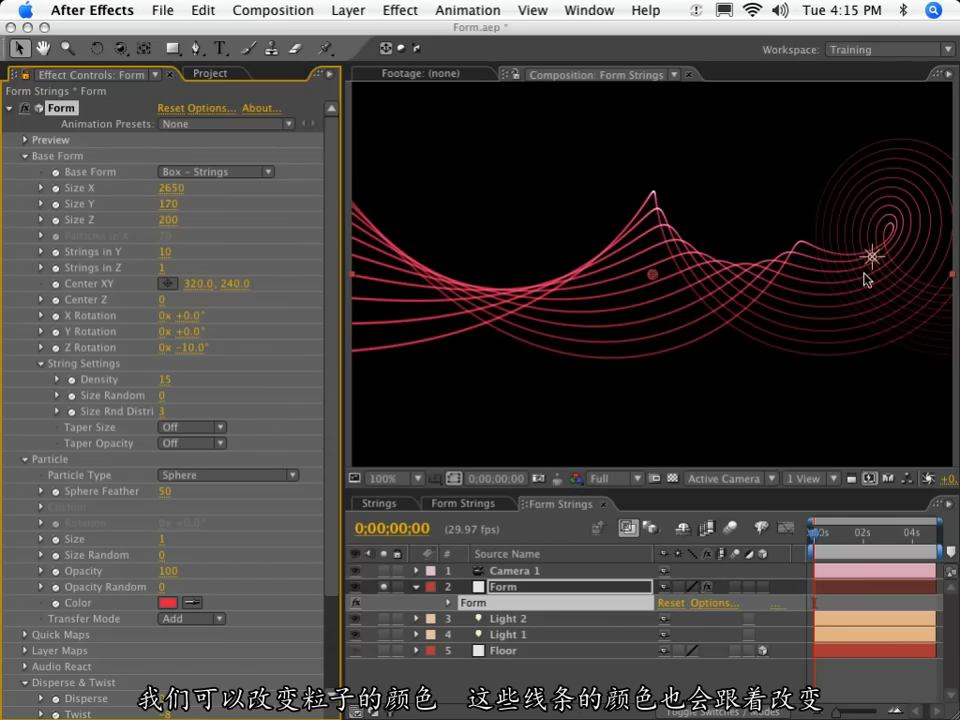
left_click(25, 459)
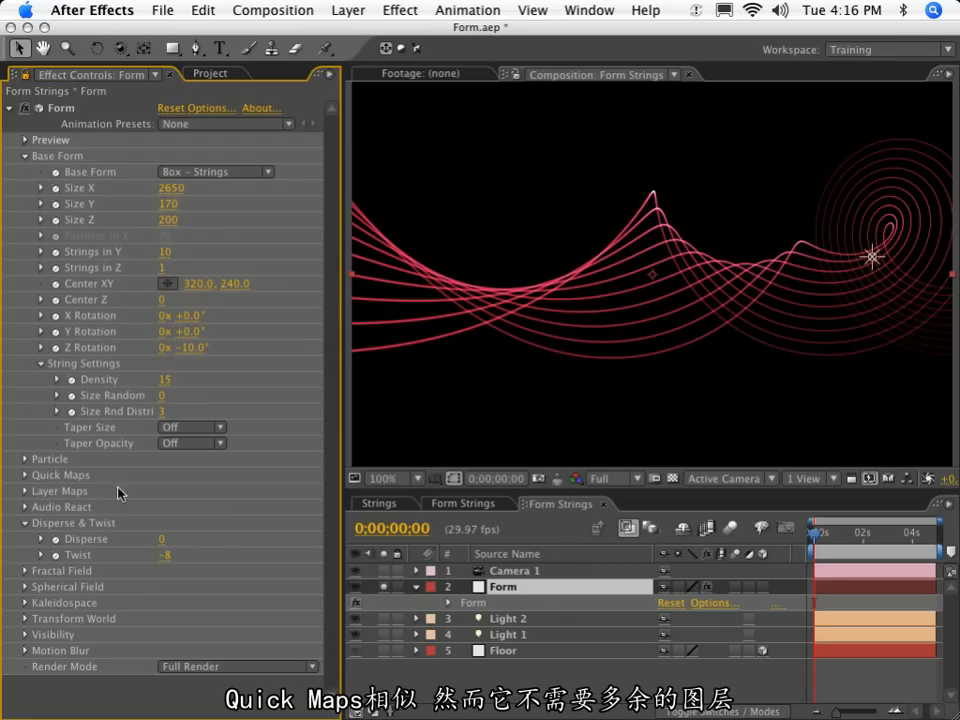
Expand the Color Map under Quick Maps and map opacity and color over X.
left_click(24, 475)
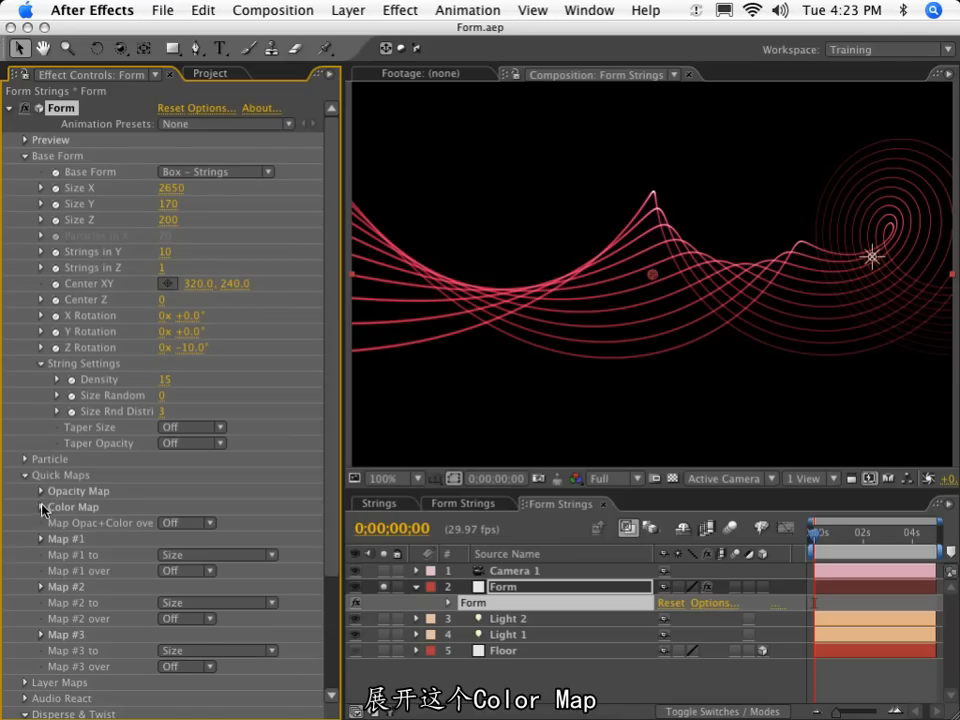
left_click(42, 508)
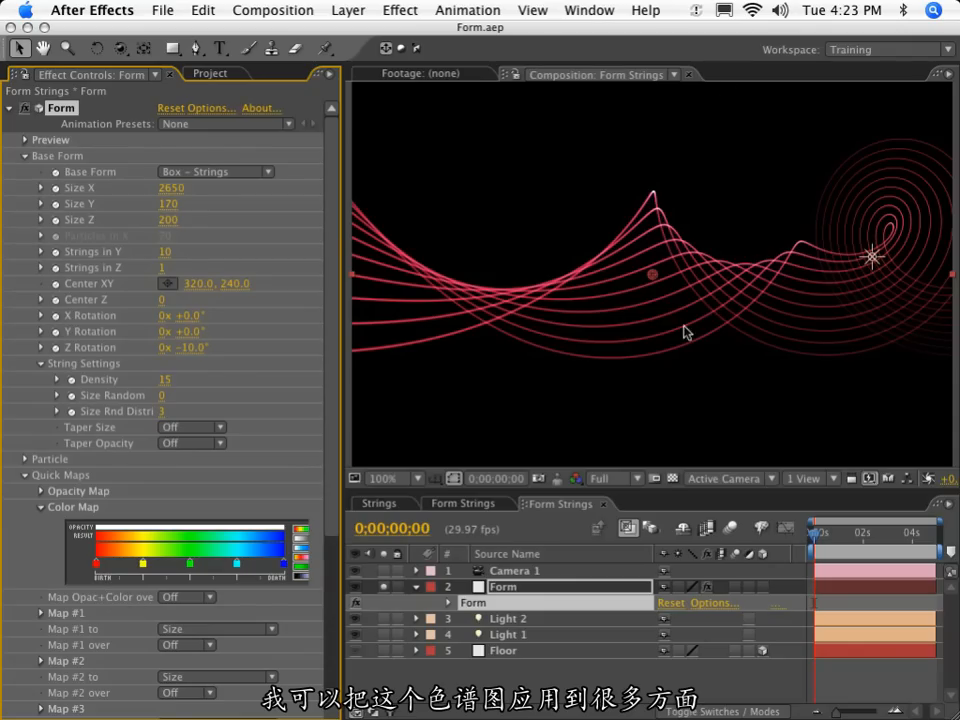
left_click(180, 600)
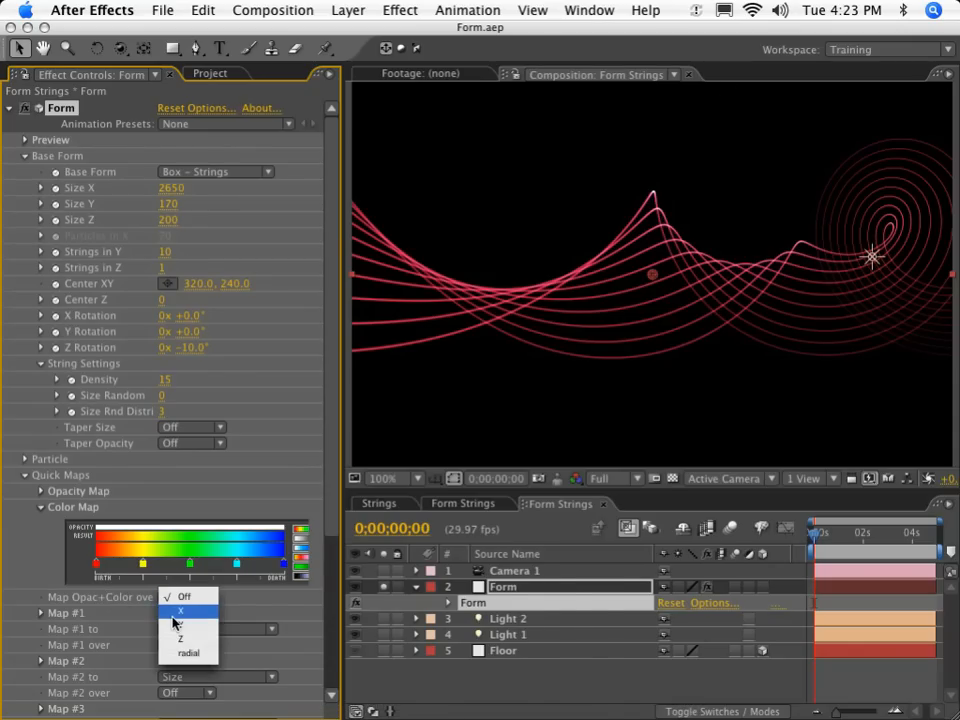
left_click(176, 610)
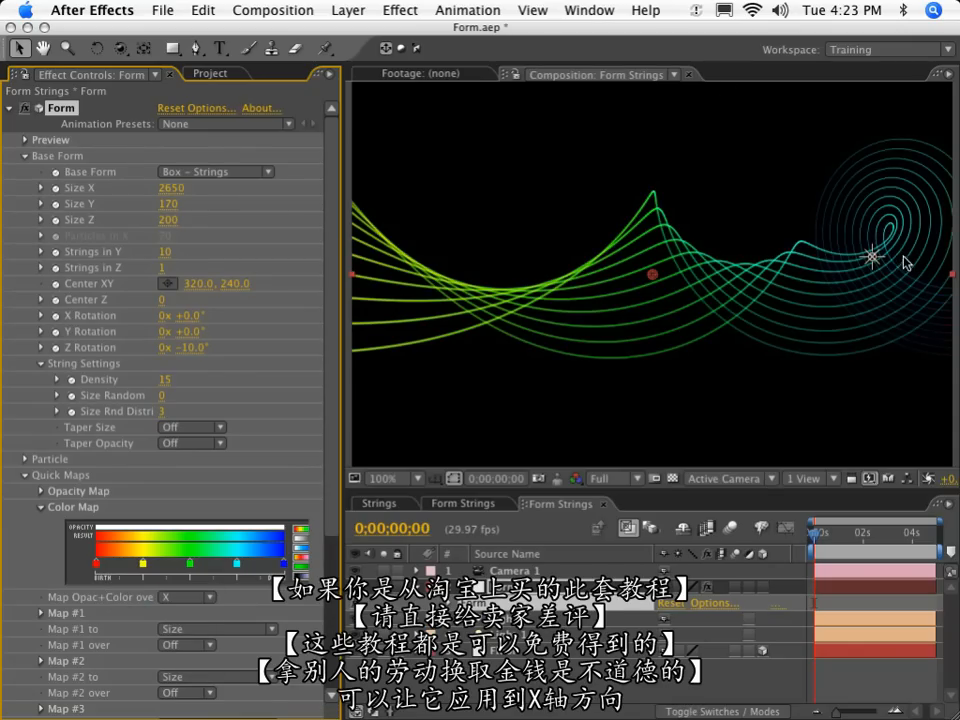
Dolly the camera back with the Track Z Camera tool to show more of the twisted strings.
key("c")
key("c")
key("c")
left_click_drag(698, 251, 671, 705)
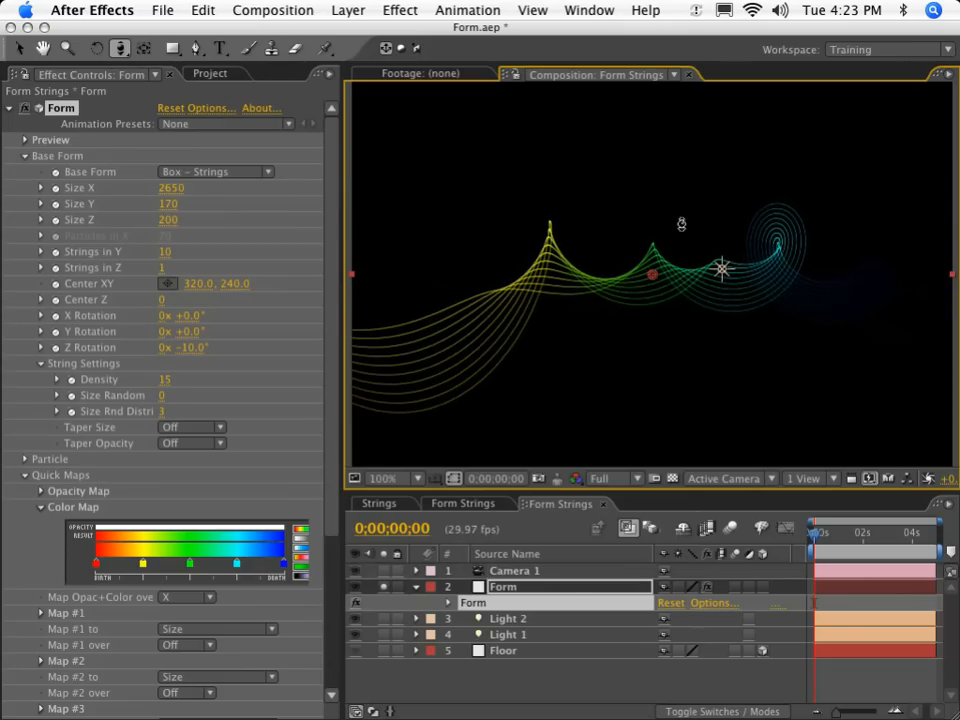
left_click_drag(681, 221, 818, 690)
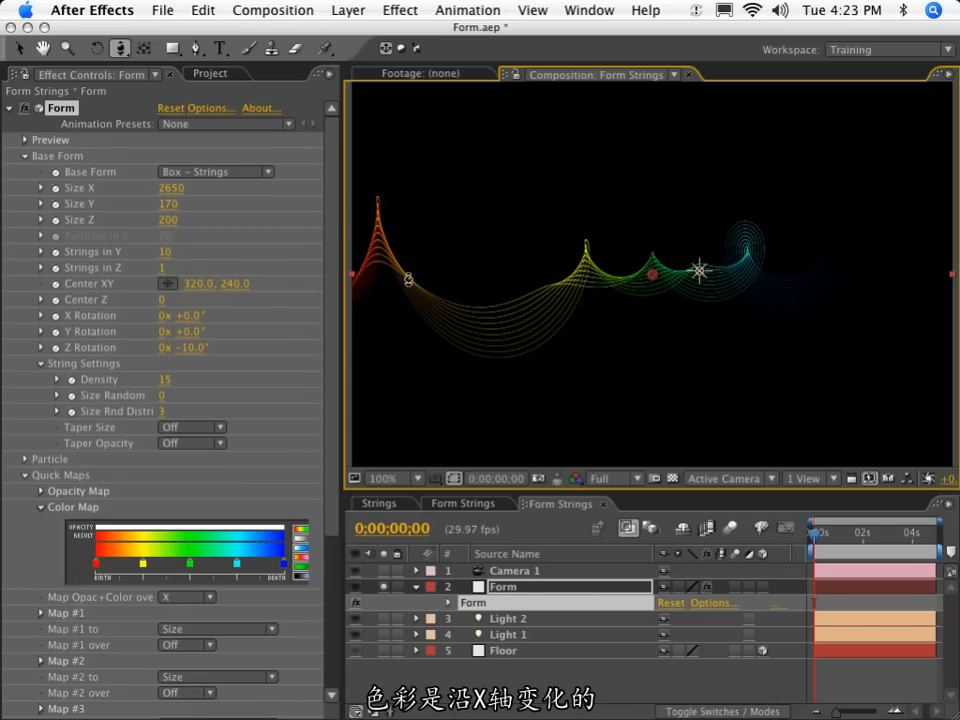
Map opacity and color over Y for comparison, and switch the mapping to Z.
left_click(199, 598)
left_click(199, 610)
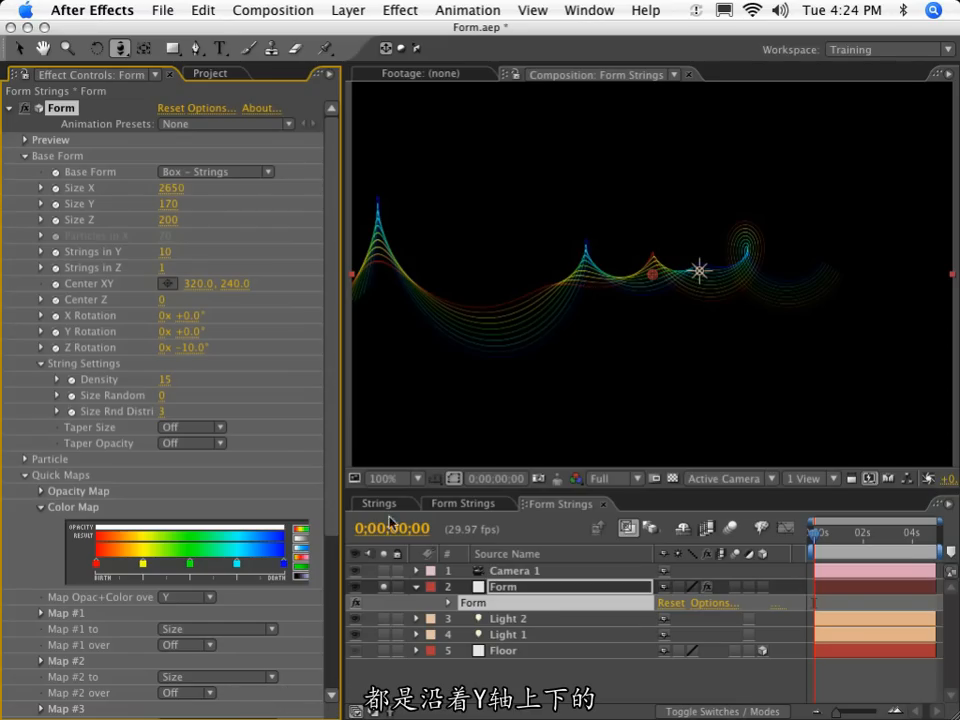
left_click(186, 600)
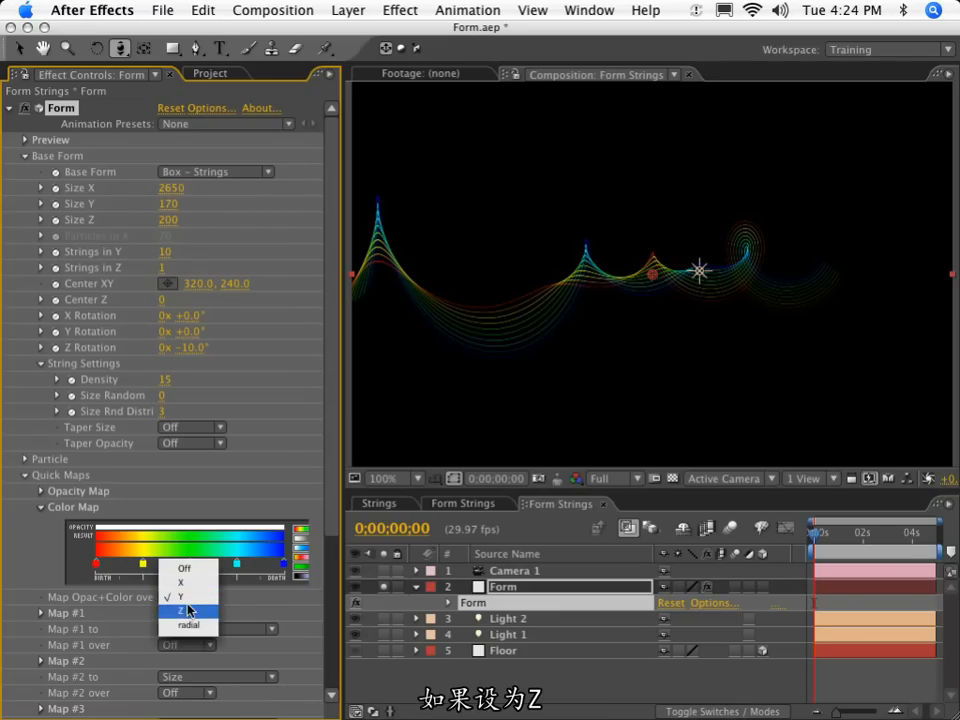
left_click(186, 611)
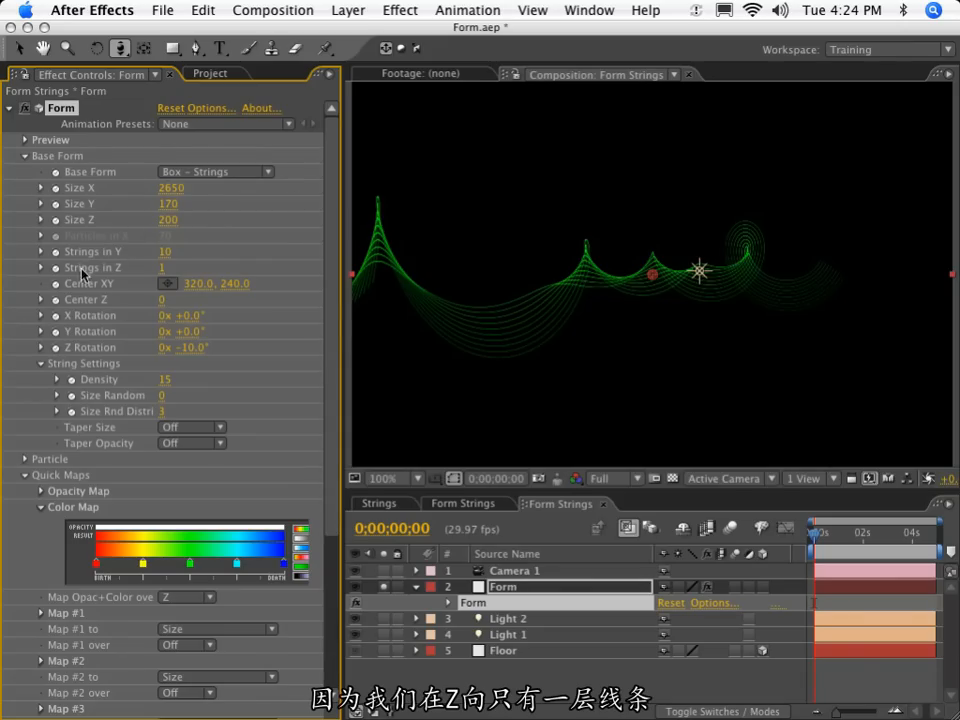
Try Strings in Z at 5 with the color map over Z, and return the value to 1.
left_click(162, 270)
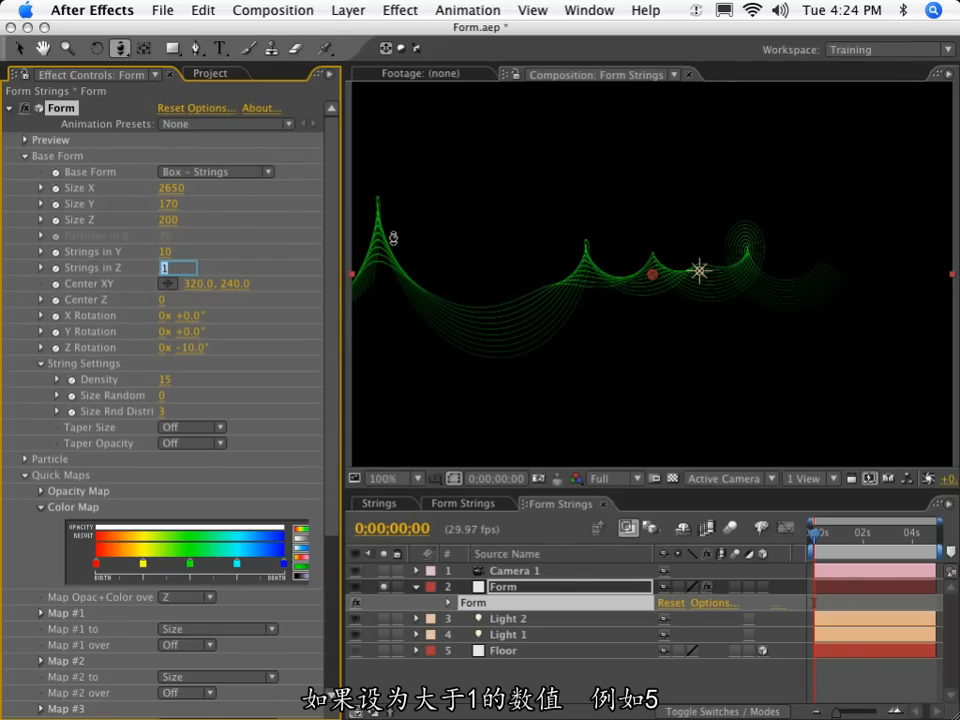
type("5")
key("Return")
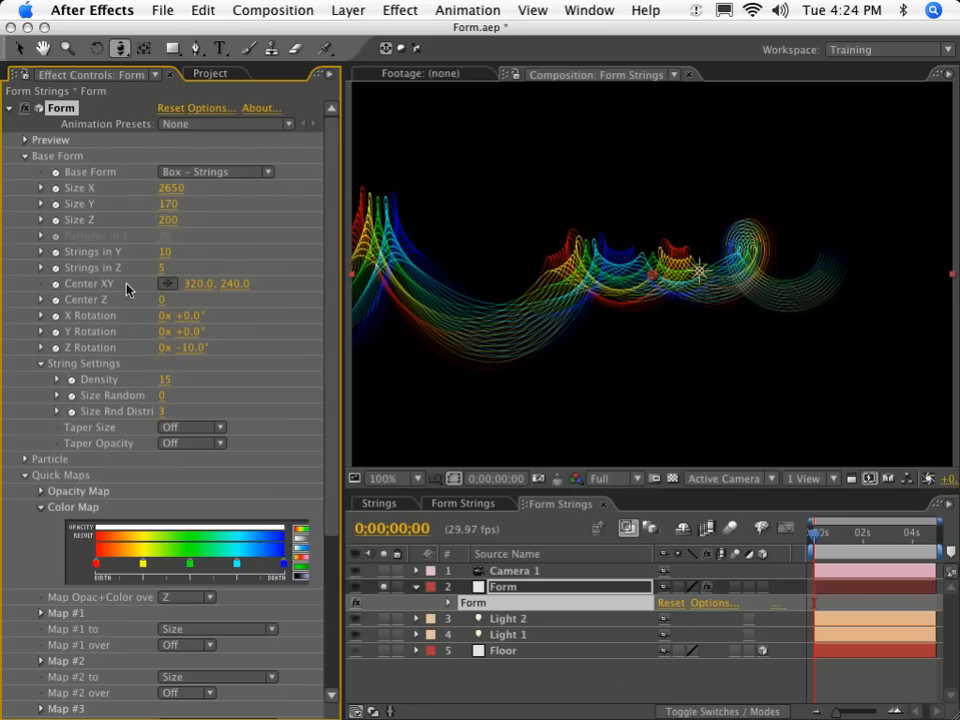
left_click(161, 267)
type("1")
key("Return")
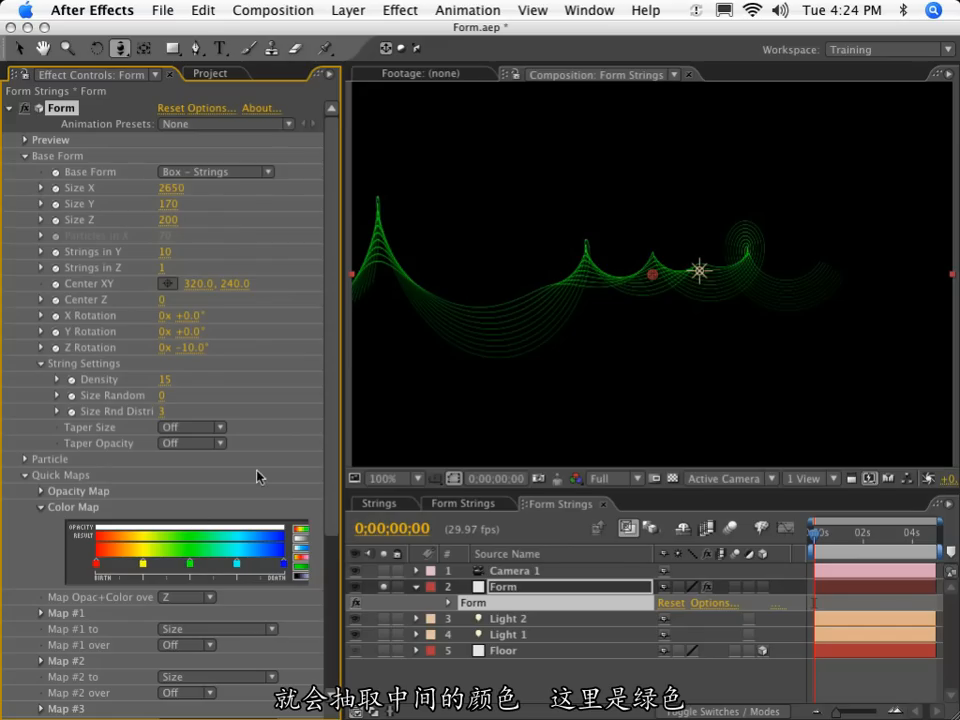
Try mapping opacity and color radially, and switch the mapping to Y.
left_click(179, 600)
left_click(185, 614)
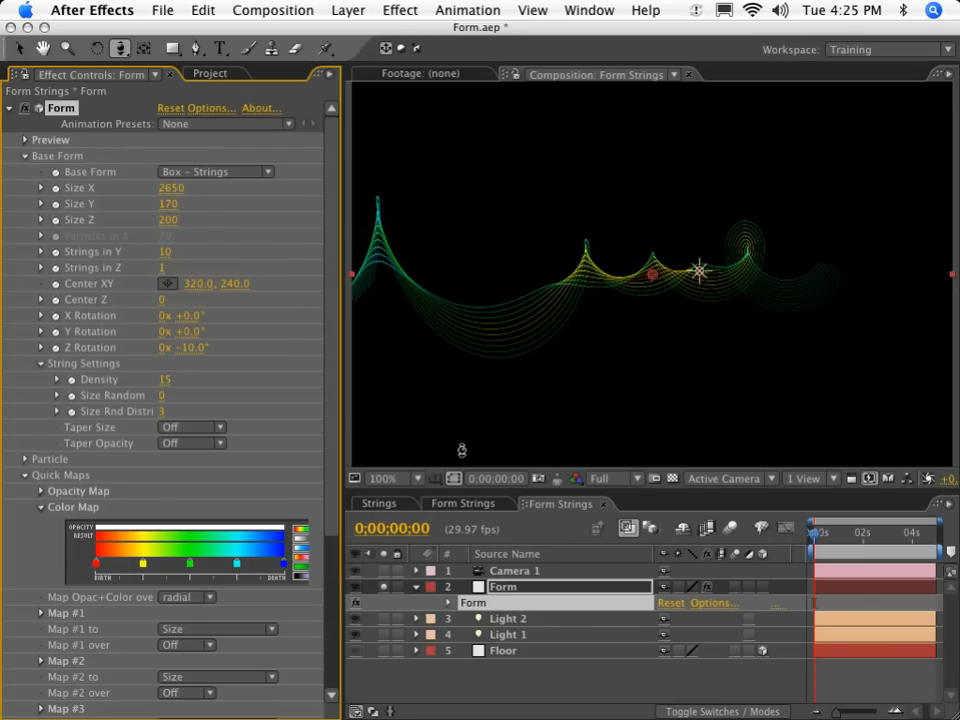
left_click(196, 596)
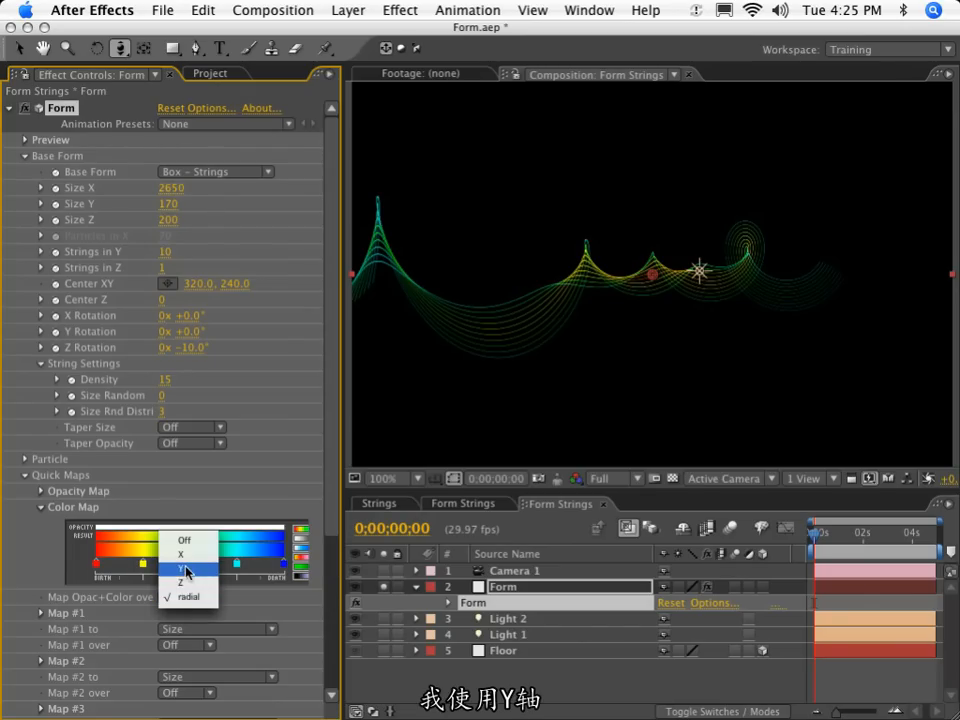
left_click(187, 575)
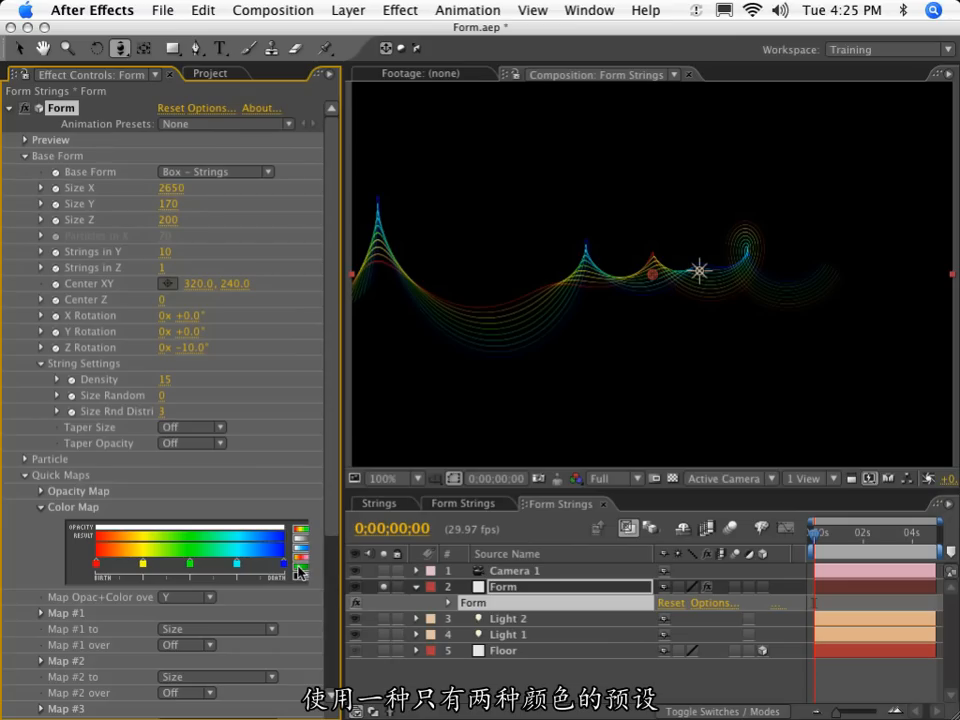
Apply the two-color green preset to the Color Map and recolor its dark green stop to orange-red.
left_click(297, 567)
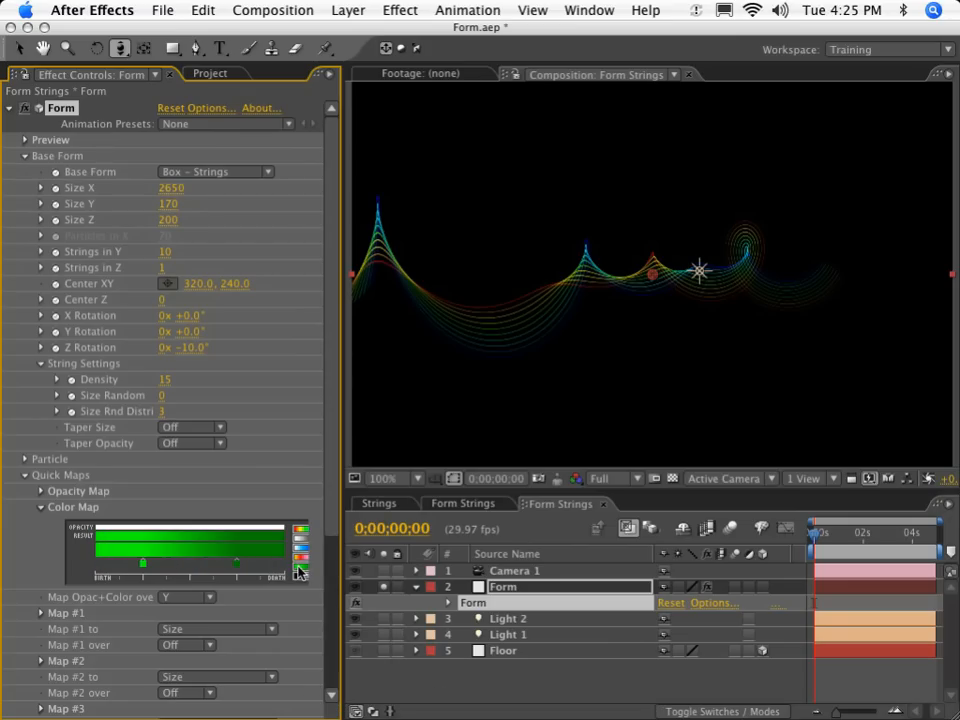
double_click(237, 568)
left_click_drag(742, 283, 702, 286)
left_click_drag(765, 342, 815, 344)
left_click(839, 507)
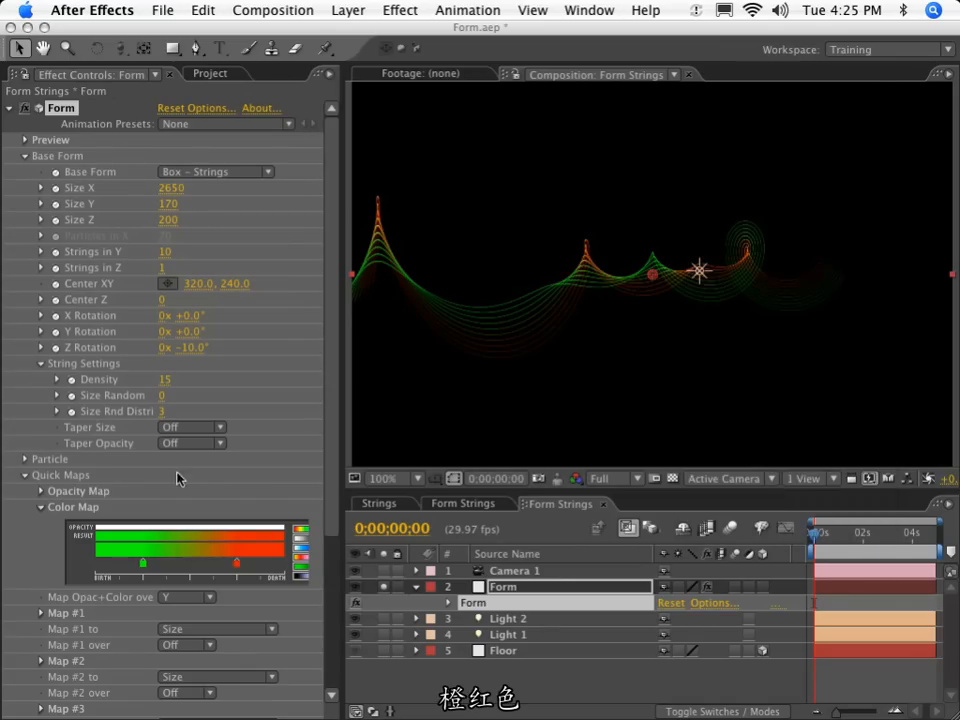
Recolor the Color Map's remaining green stop to teal, with a hue of about 166° and brightness at 92%.
double_click(144, 564)
left_click_drag(705, 284, 760, 291)
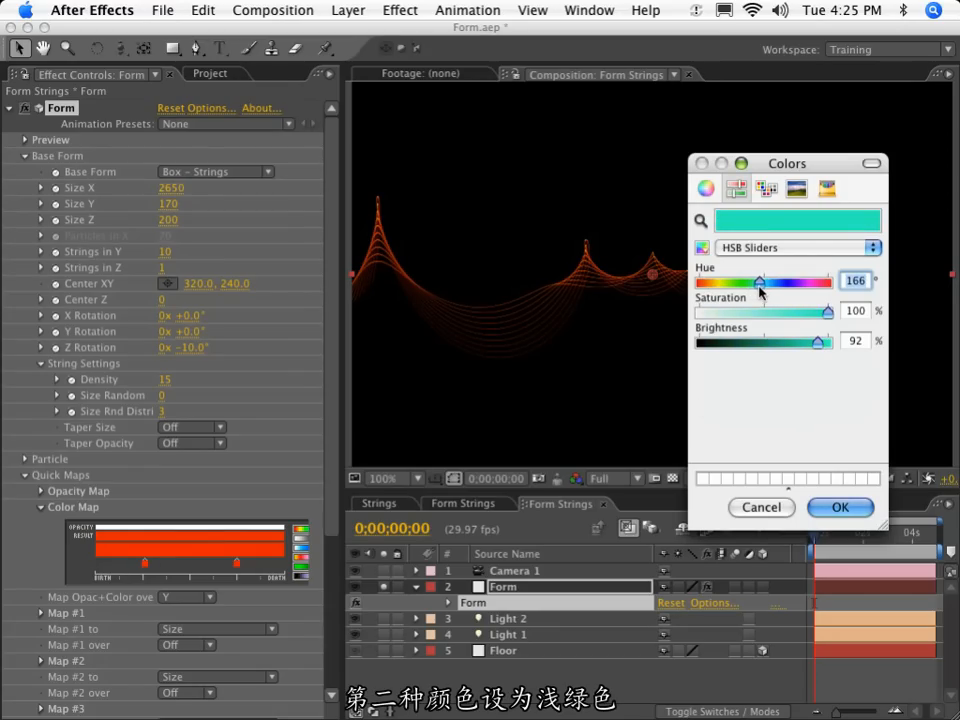
left_click(840, 507)
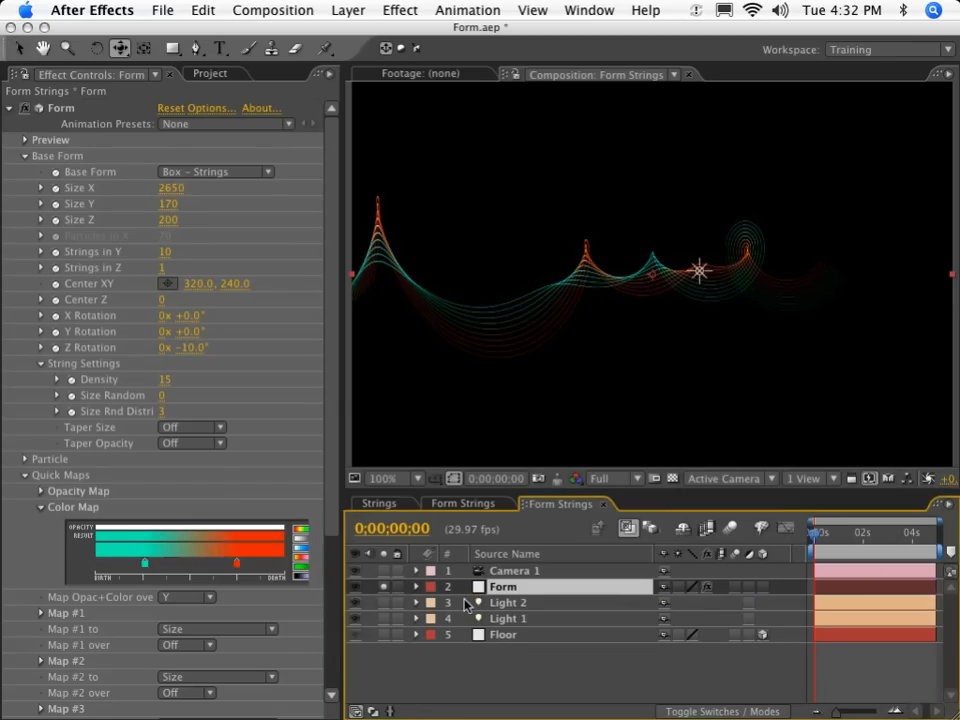
Unsolo the Form layer and paste the BG ramp layer from the finished Form Strings composition beneath the Floor layer.
left_click(384, 587)
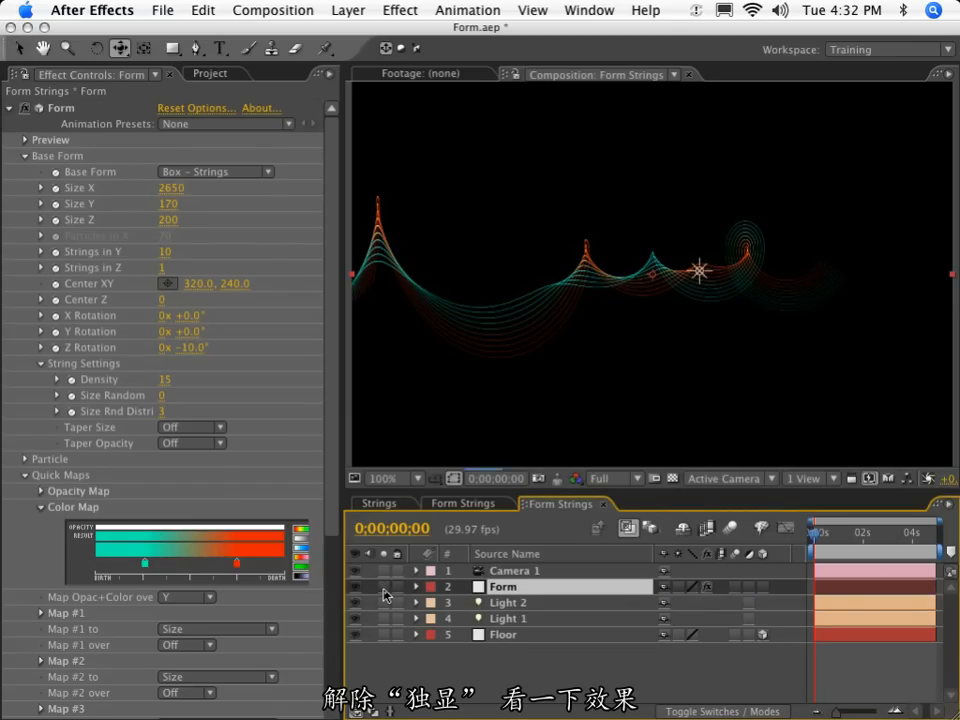
left_click(463, 504)
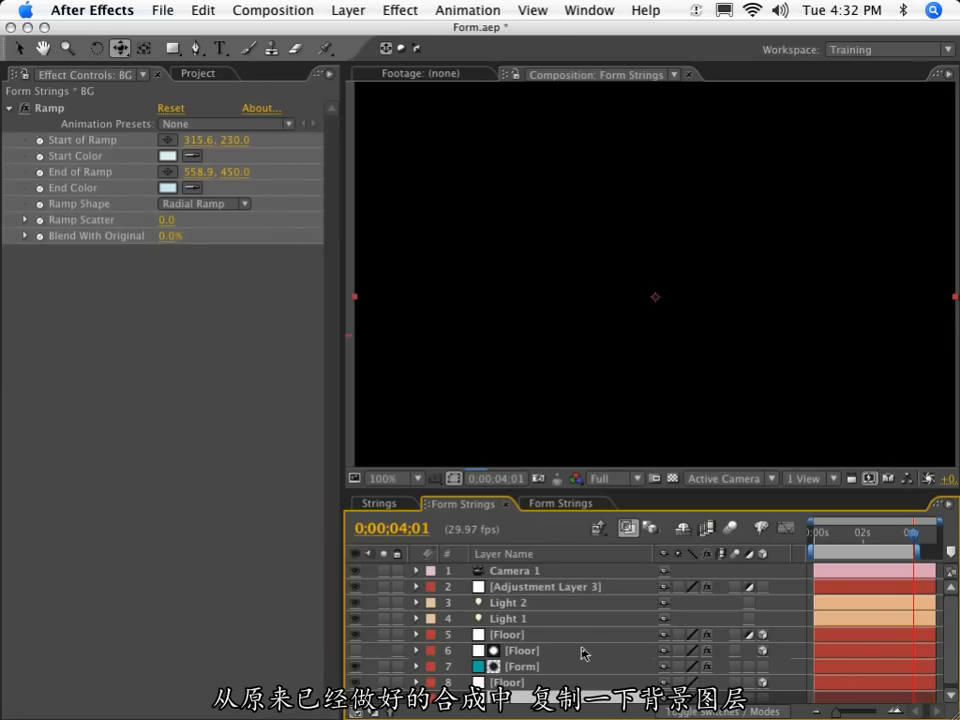
left_click(542, 508)
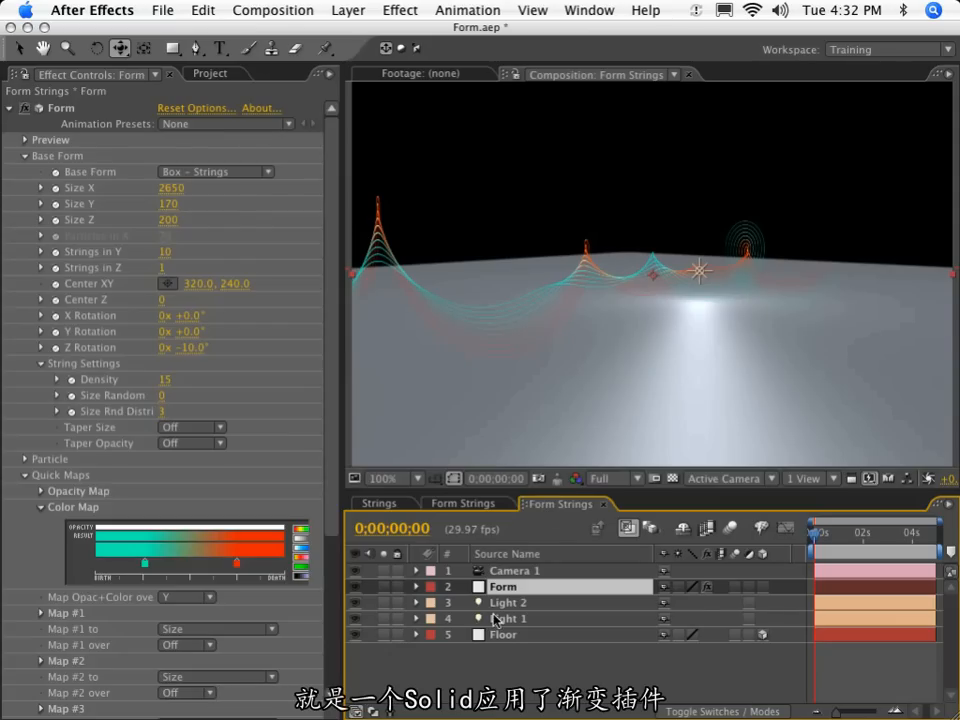
key("ctrl+v")
left_click_drag(494, 614, 492, 662)
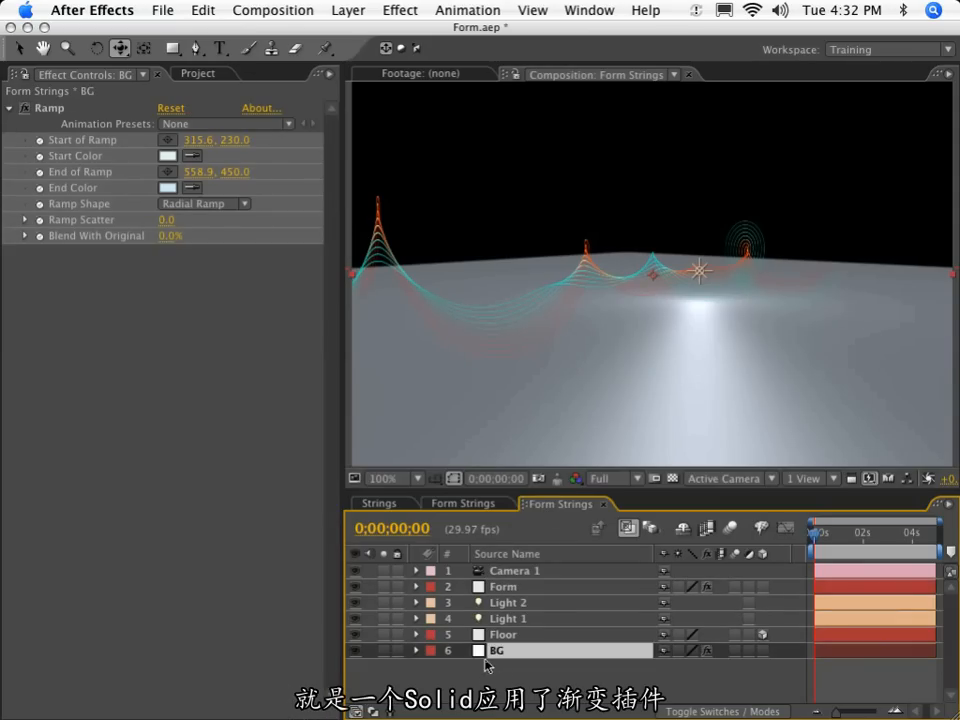
left_click(491, 665)
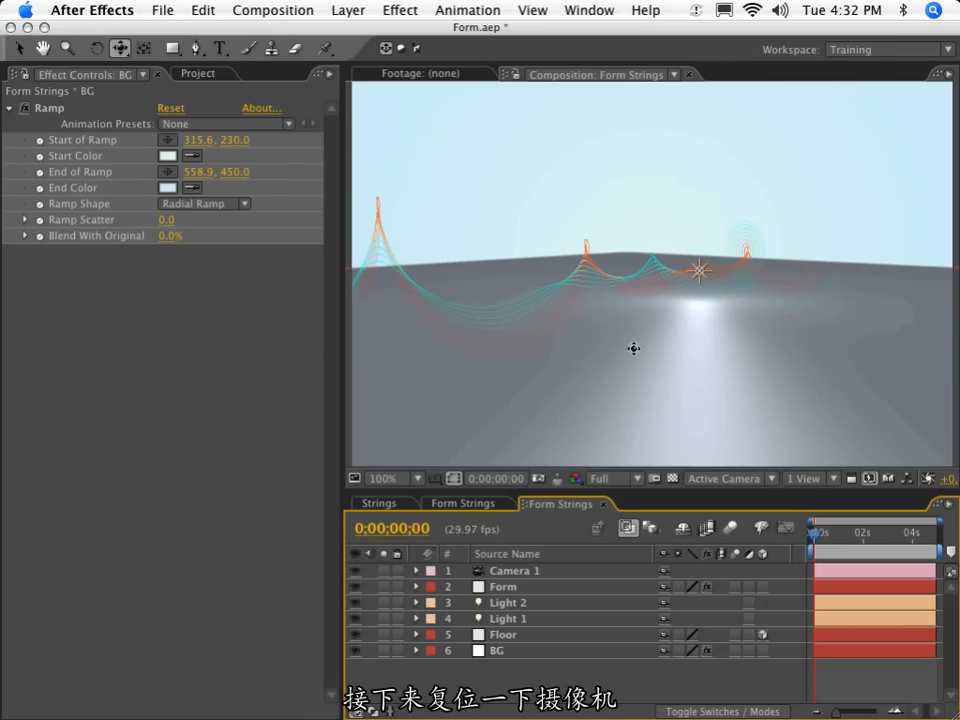
Reset Camera 1's Transform properties to their defaults.
left_click(506, 571)
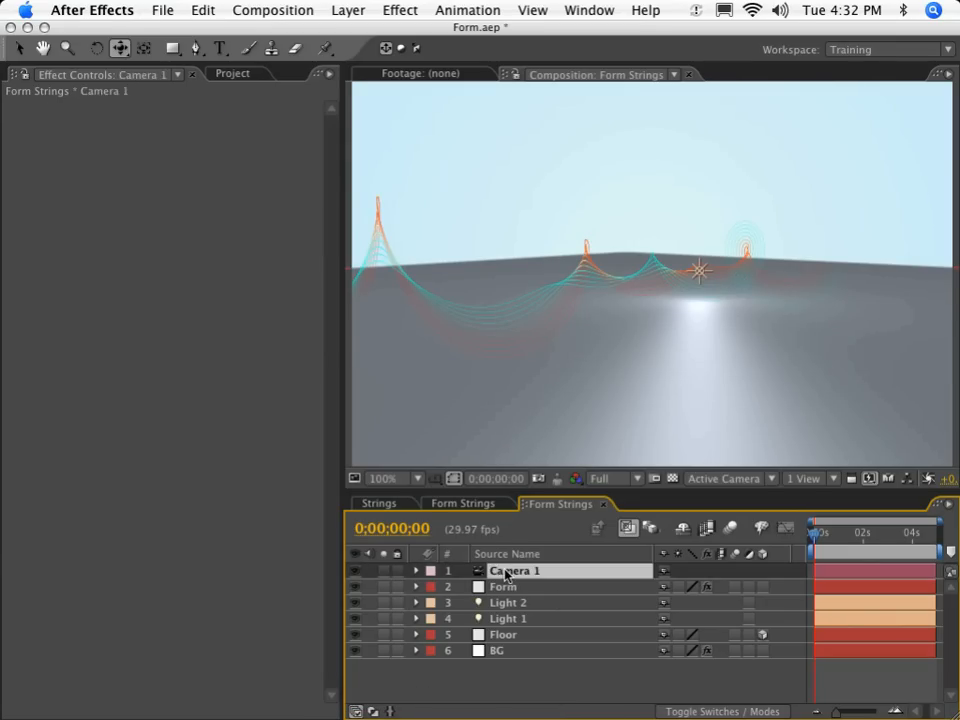
key("u")
key("u")
left_click(676, 586)
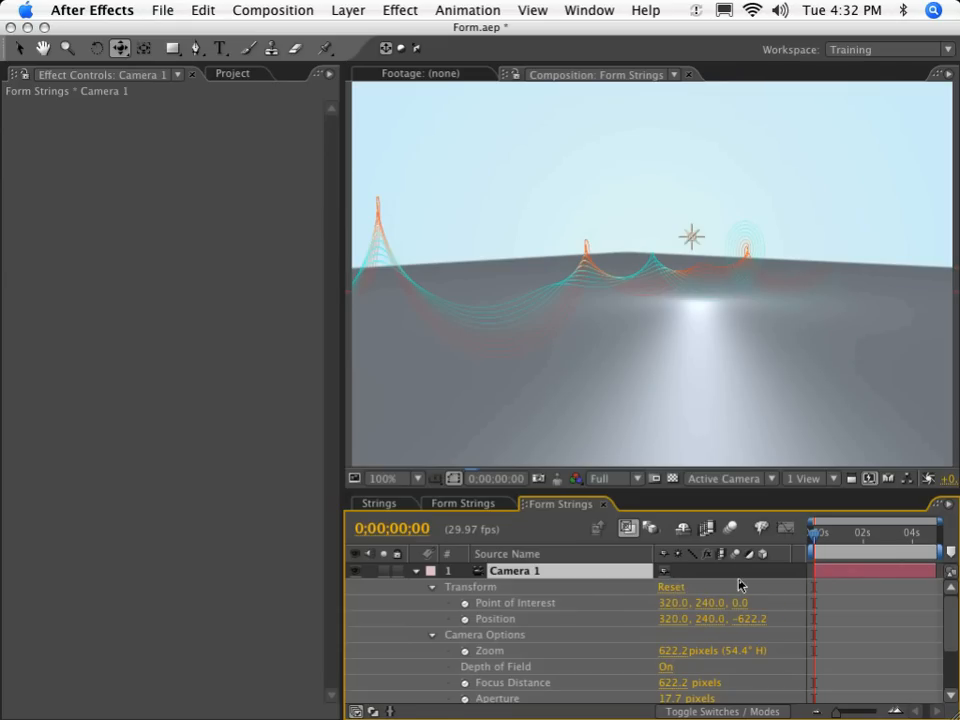
key("u")
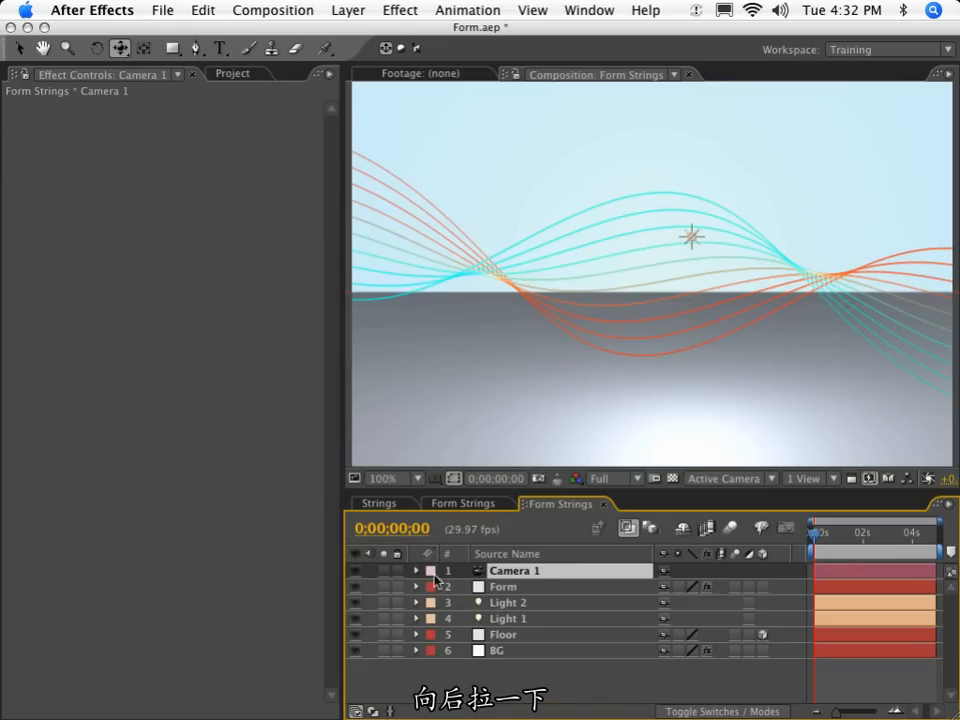
Reframe the scene by dollying the camera back, orbiting it around the strings and tracking it in XY.
left_click_drag(668, 290, 668, 309)
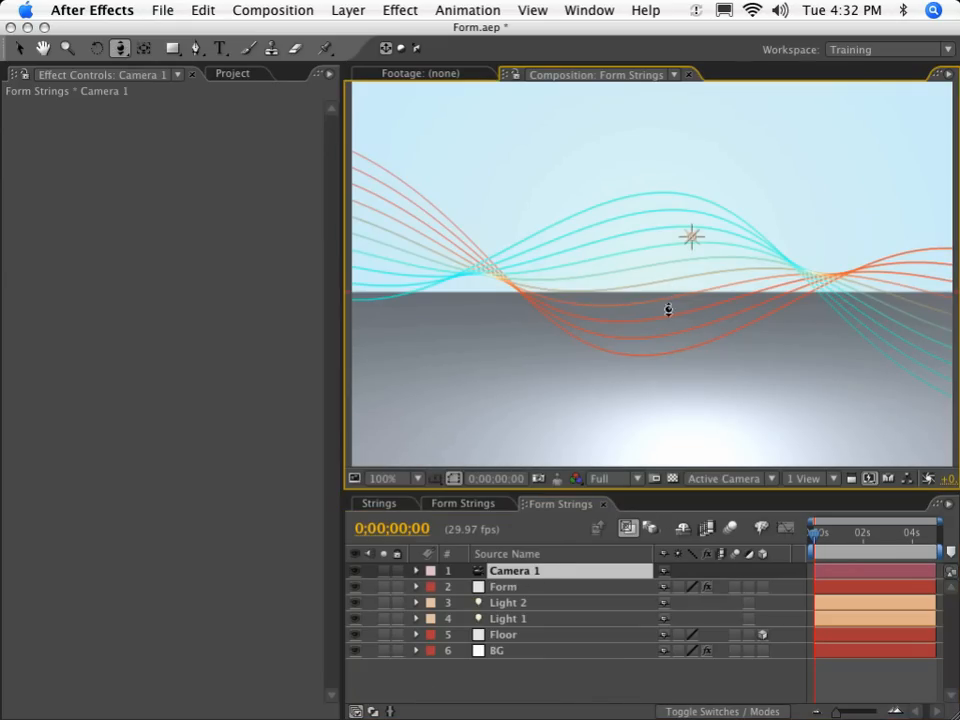
mouse_move(661, 447)
left_mouse_down()
mouse_move(658, 510)
mouse_move(659, 440)
left_mouse_up()
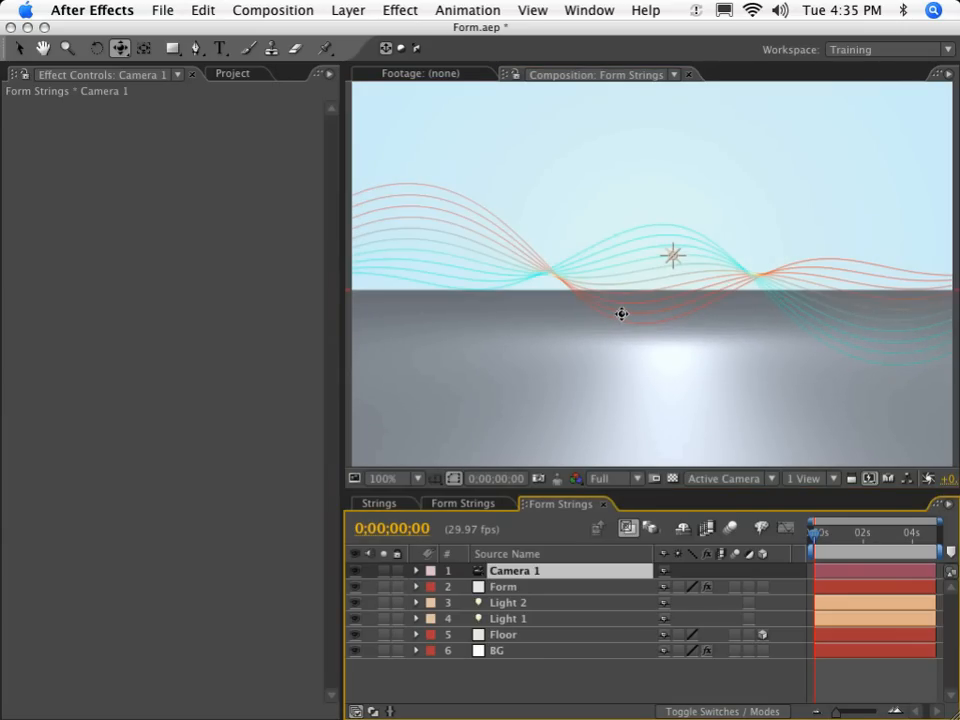
key("c")
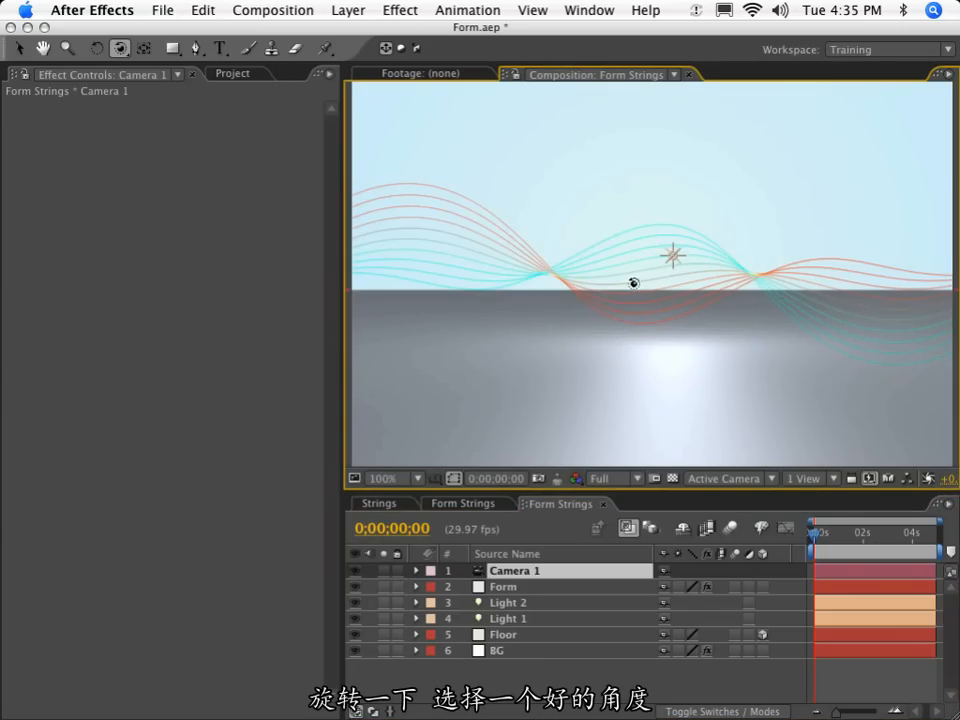
left_click_drag(634, 281, 662, 281)
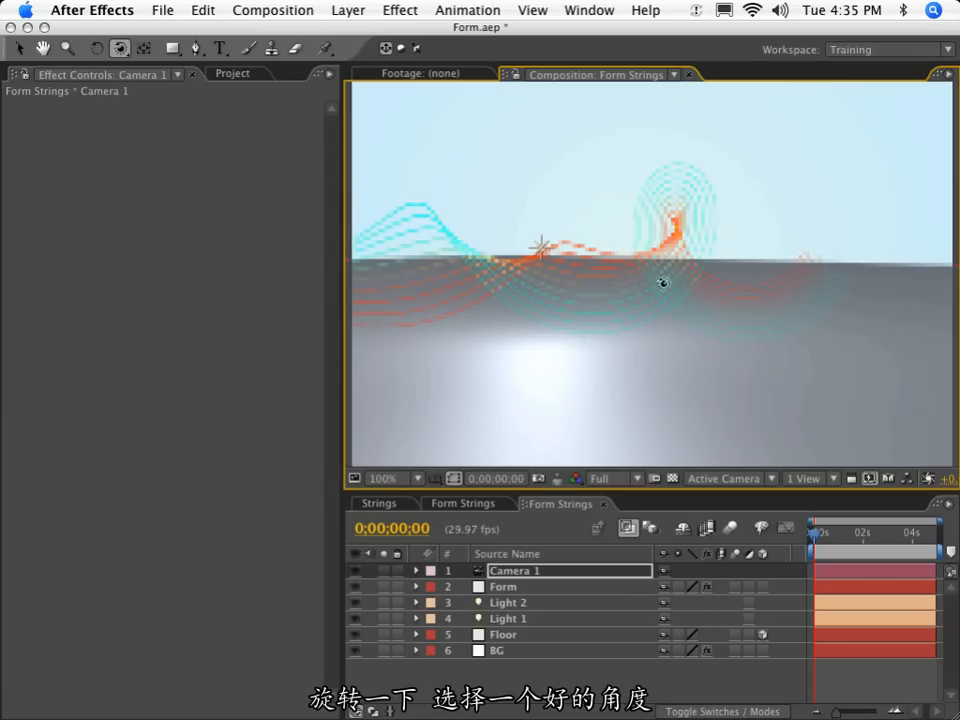
key("c")
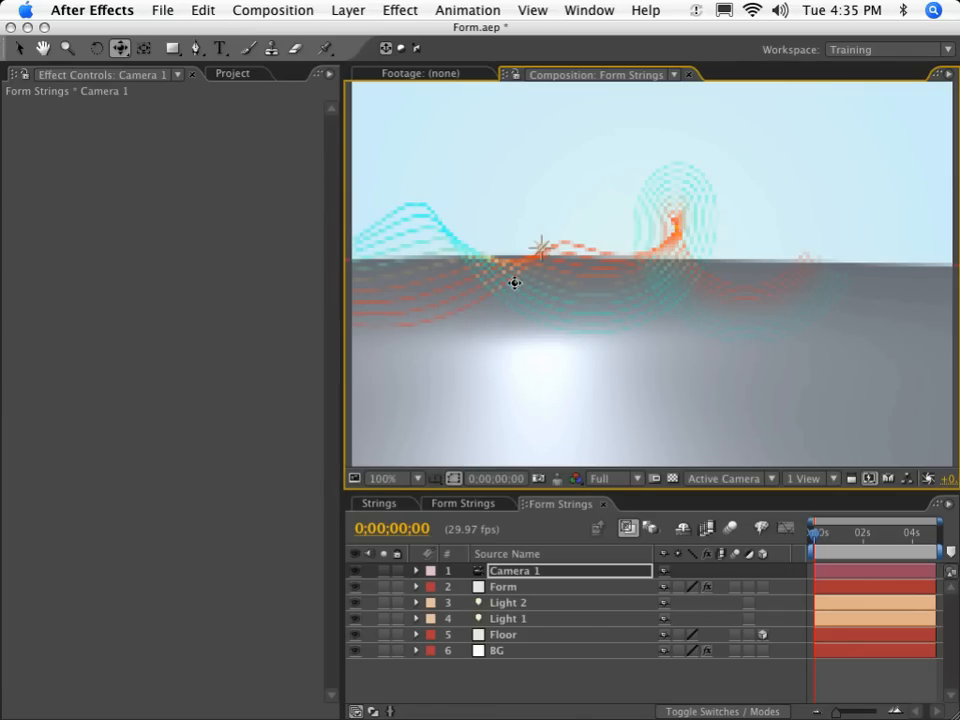
left_click_drag(514, 282, 871, 224)
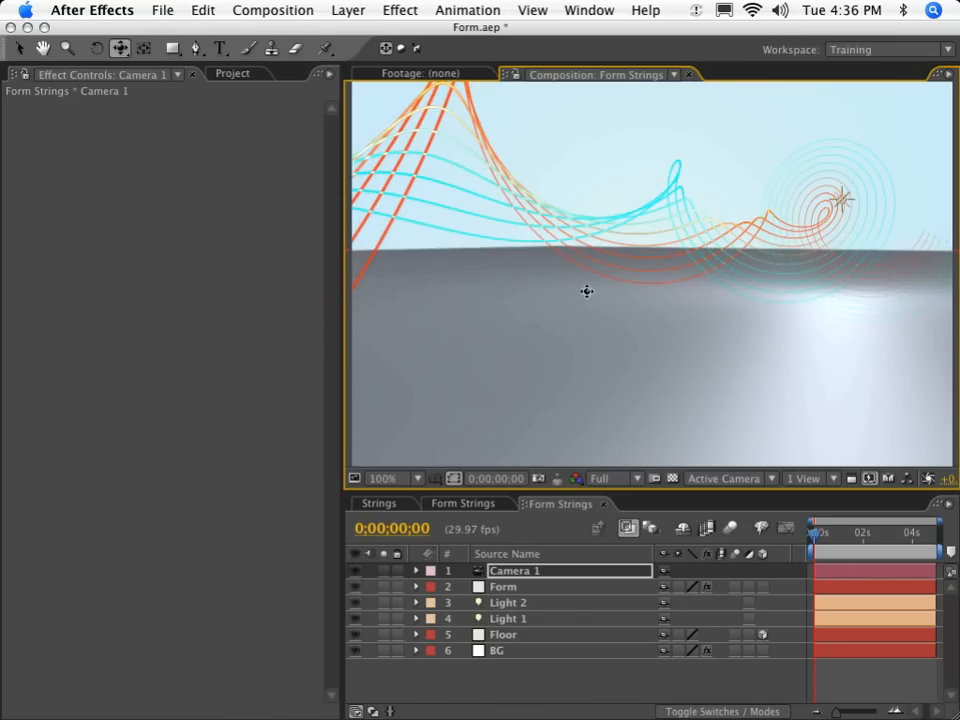
Raise the strings above the floor by setting the Form's Center XY to 320, 125.
left_click(510, 592)
key("e")
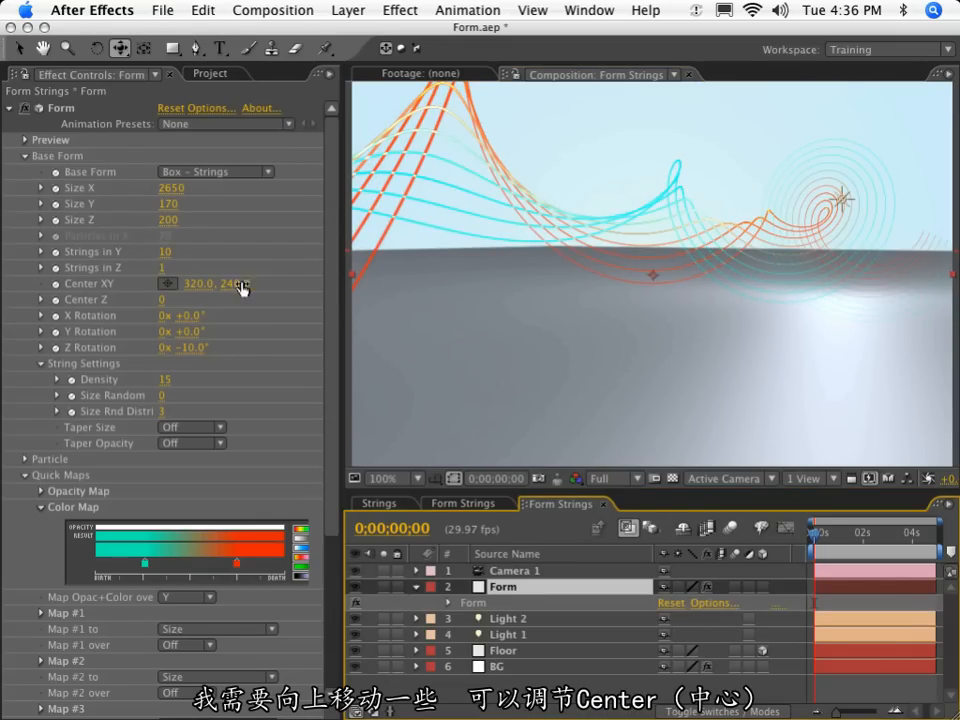
left_click_drag(240, 289, 175, 241)
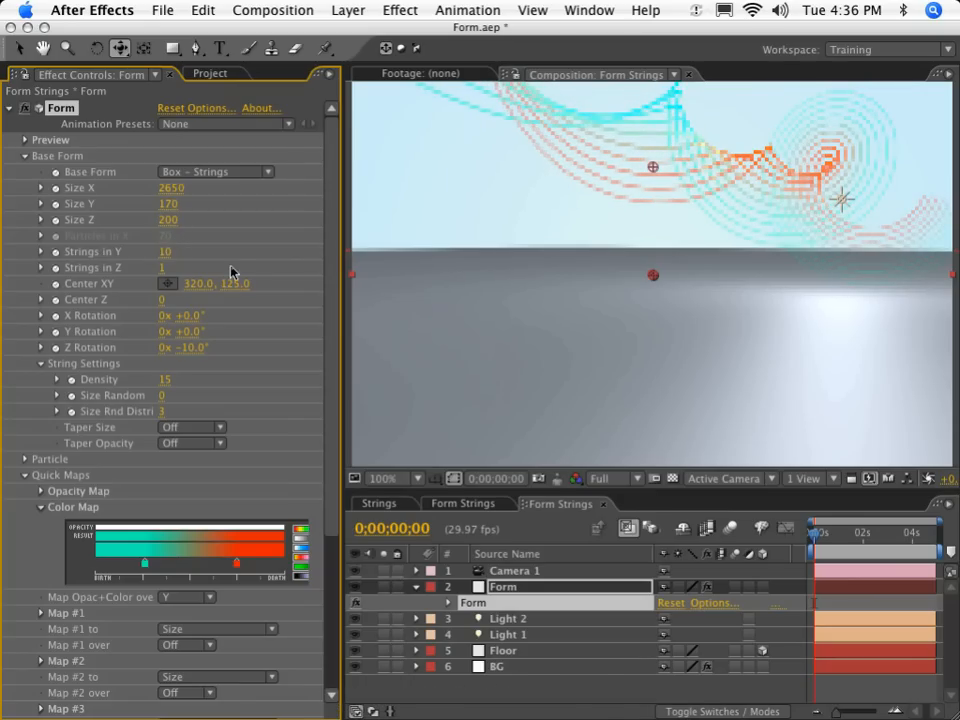
Mirror the Form horizontally with Kaleidospace, set the mirror's Center XY to 320, 378, and orbit the camera slightly.
left_click(26, 156)
left_click(26, 188)
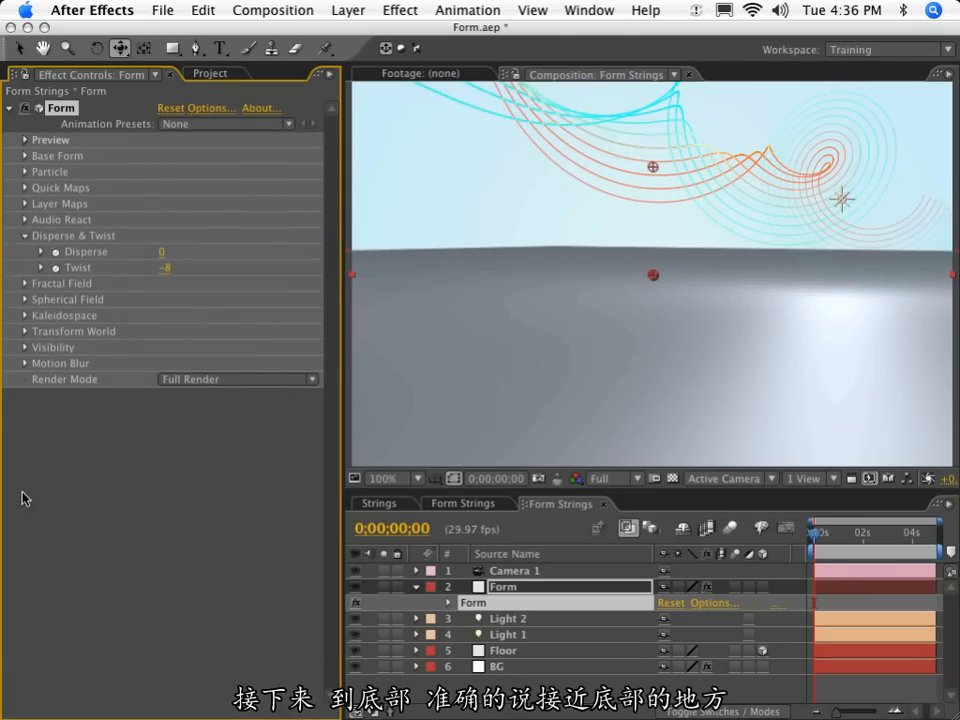
left_click(26, 316)
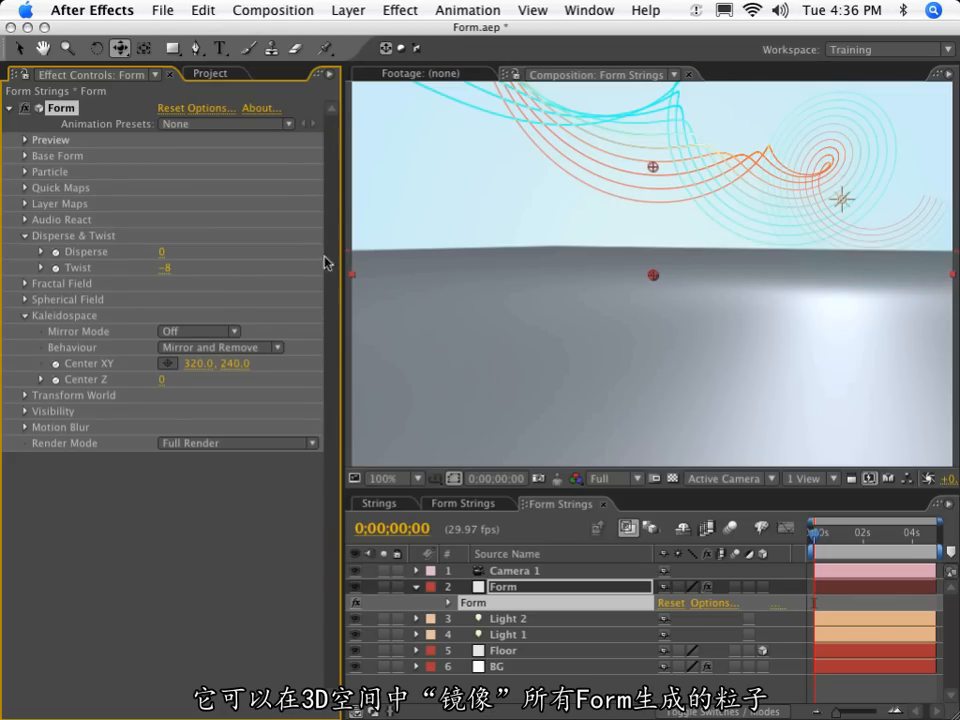
left_click(191, 336)
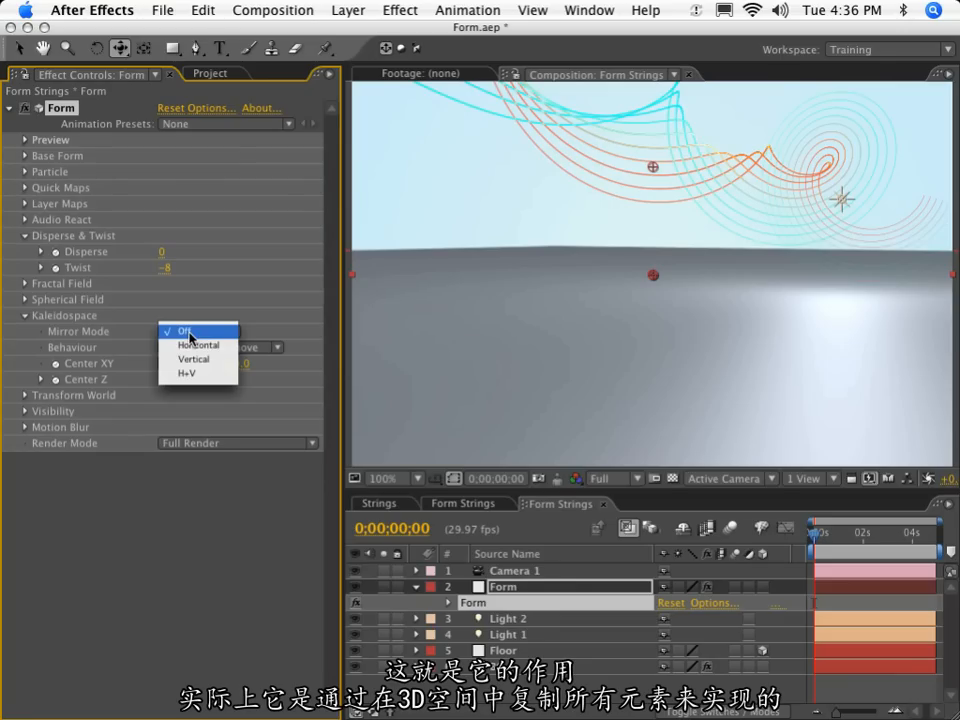
left_click(199, 346)
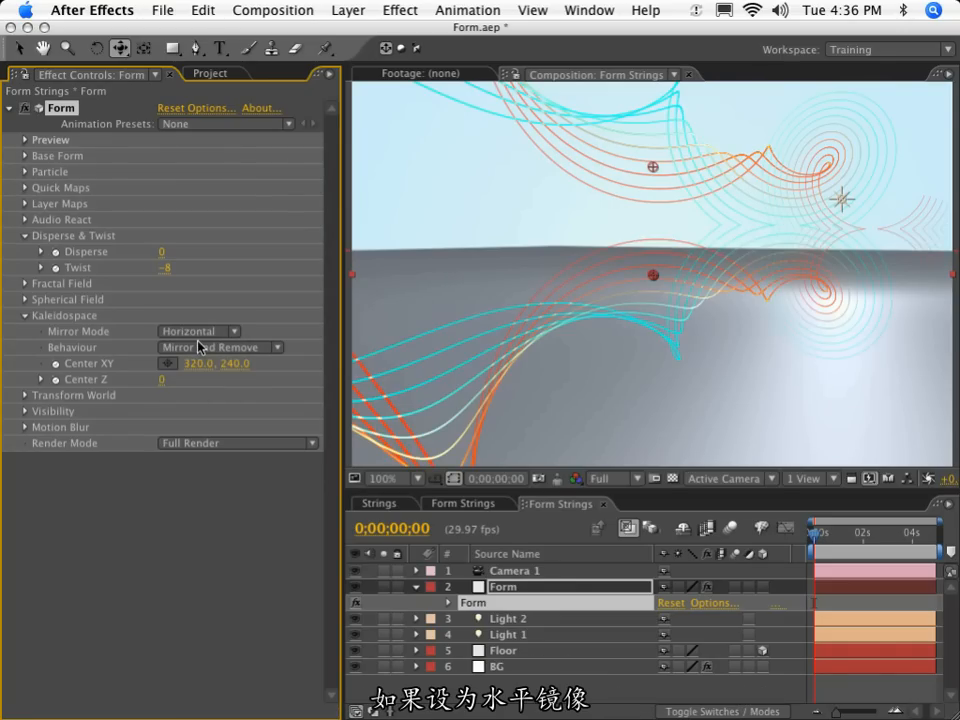
left_click_drag(238, 364, 366, 358)
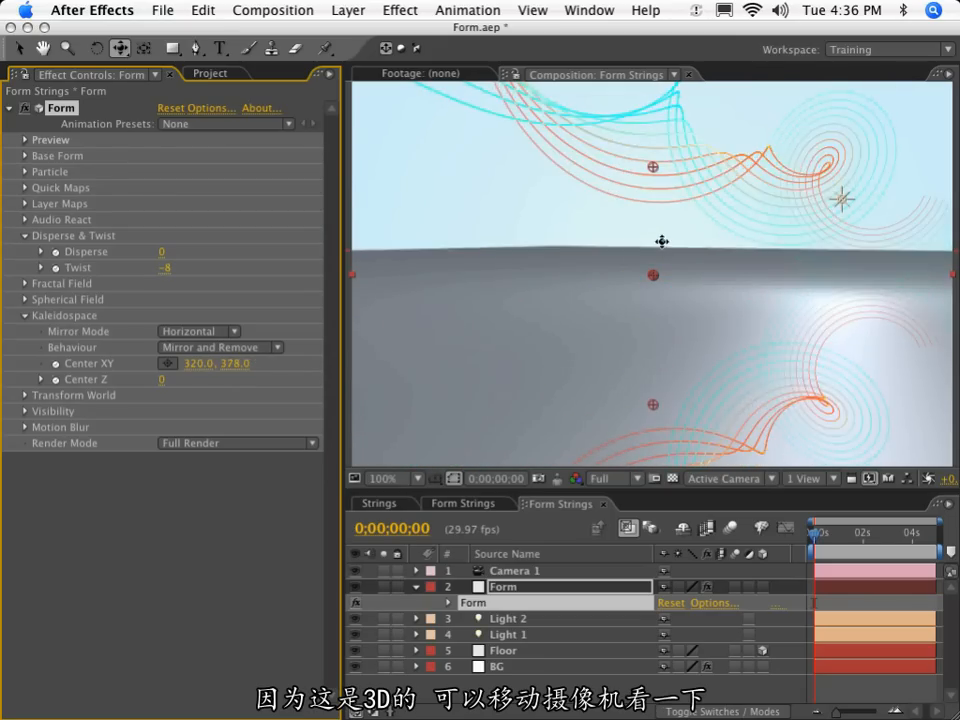
key("c")
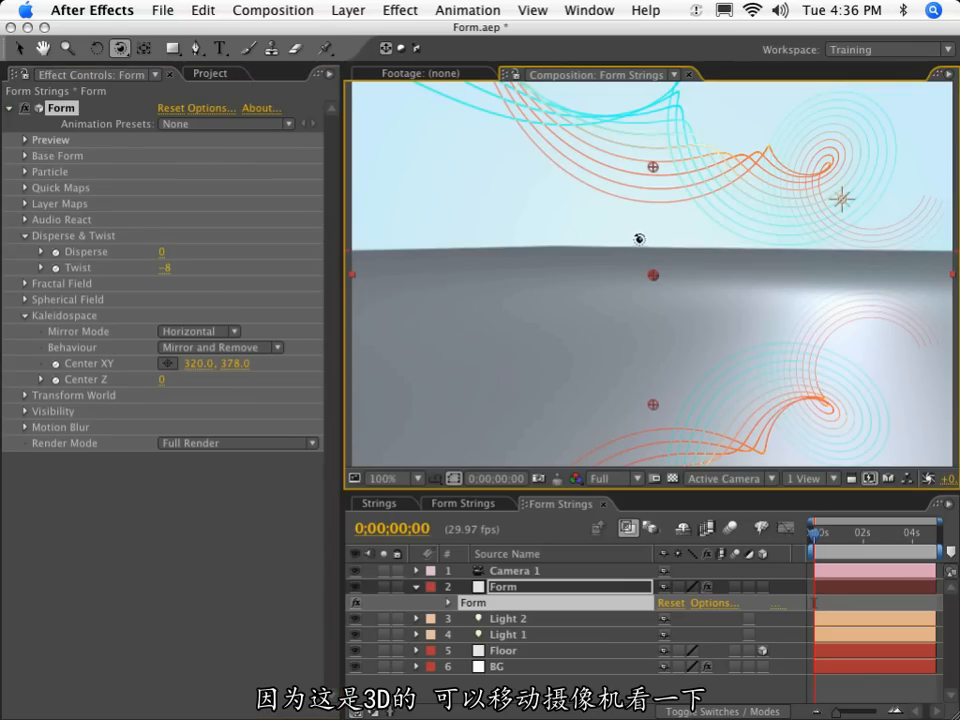
mouse_move(659, 240)
left_mouse_down()
mouse_move(677, 242)
mouse_move(613, 253)
mouse_move(394, 238)
mouse_move(208, 253)
mouse_move(497, 283)
mouse_move(651, 251)
mouse_move(689, 214)
mouse_move(643, 236)
mouse_move(626, 236)
mouse_move(624, 223)
mouse_move(626, 233)
mouse_move(666, 223)
mouse_move(649, 223)
mouse_move(641, 237)
left_mouse_up()
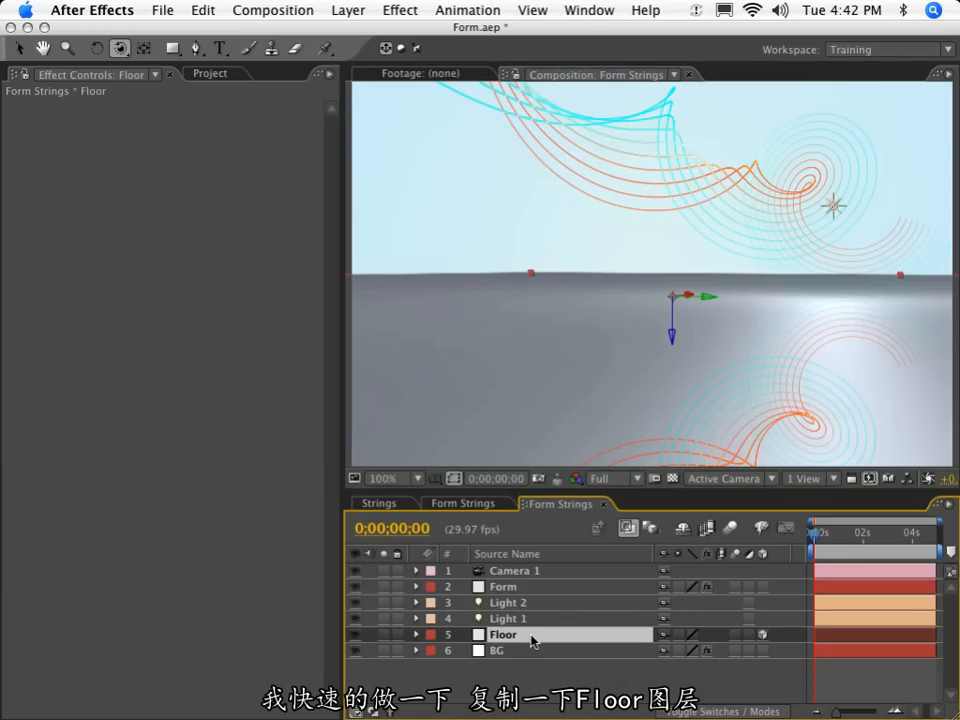
Duplicate the Floor layer, make the upper copy an adjustment layer, and place the Form layer between the two Floor layers.
key("super+d")
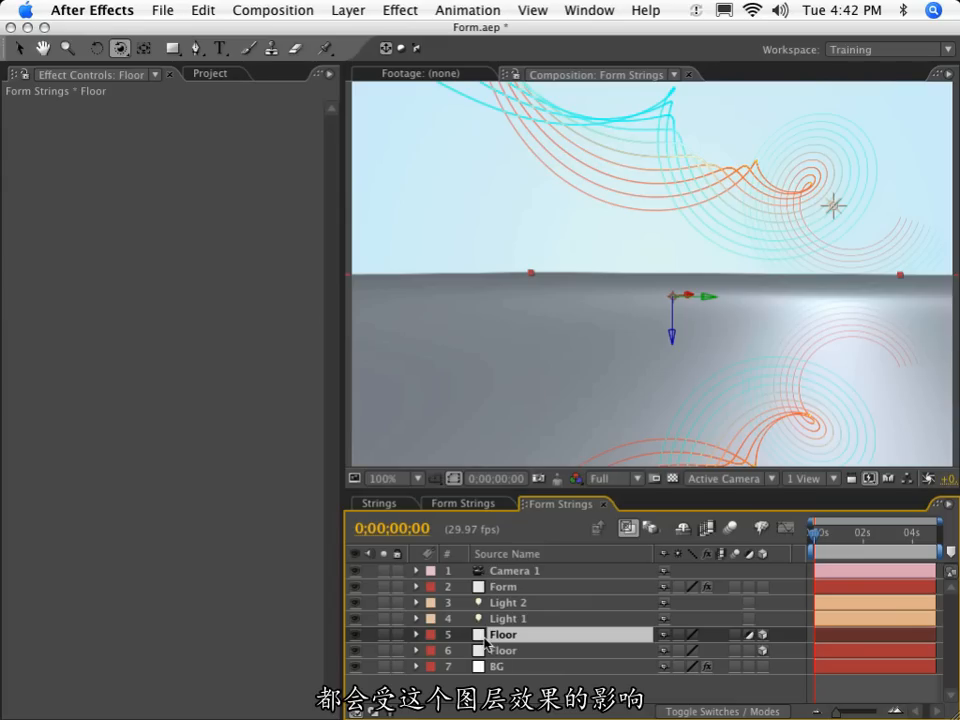
left_click_drag(499, 586, 517, 647)
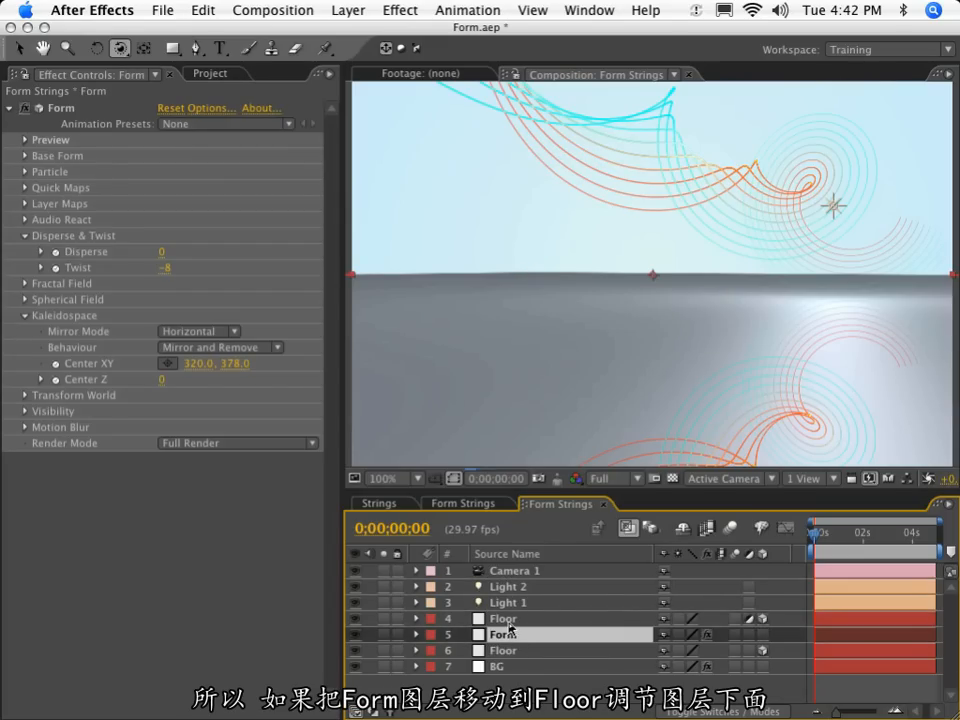
left_click(505, 619)
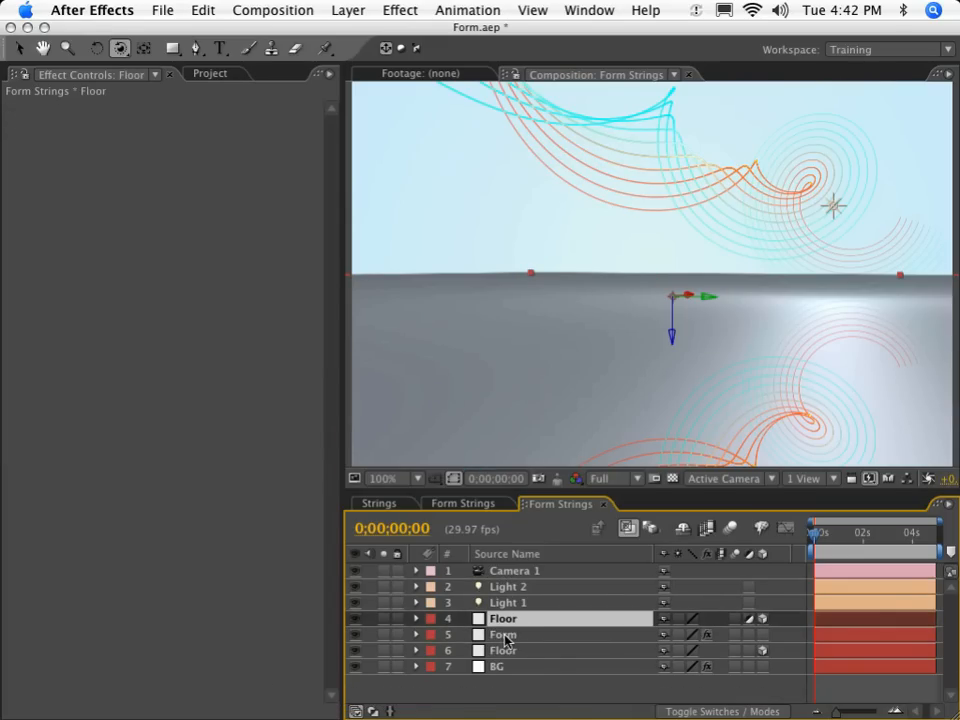
left_click(505, 636)
Apply a Fast Blur effect to the upper Floor adjustment layer and set its Blurriness to 5.
left_click(515, 620)
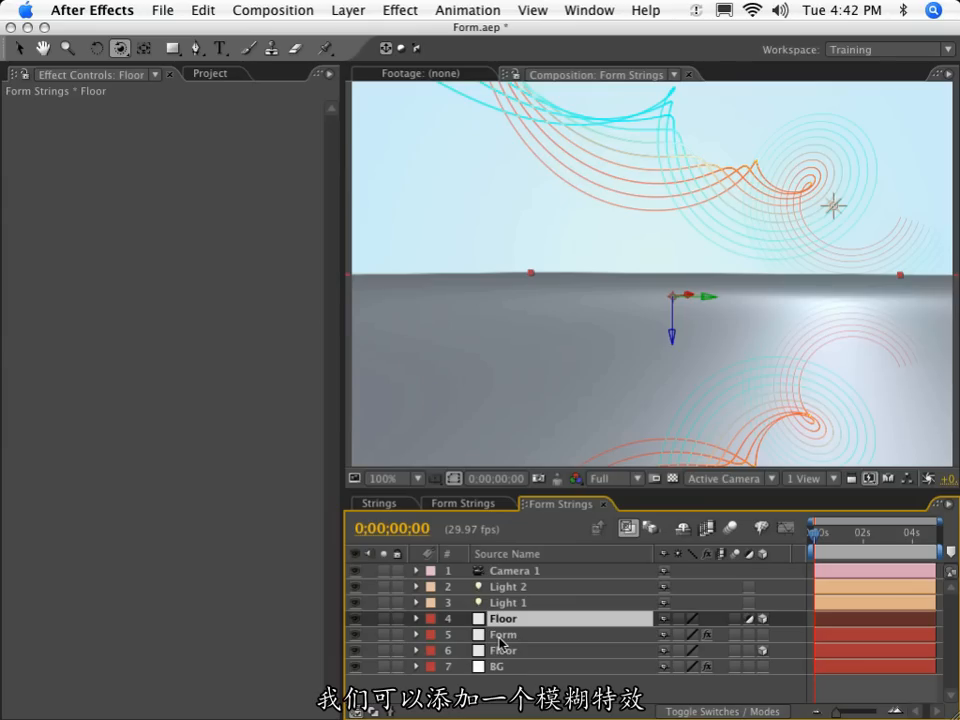
left_click(399, 9)
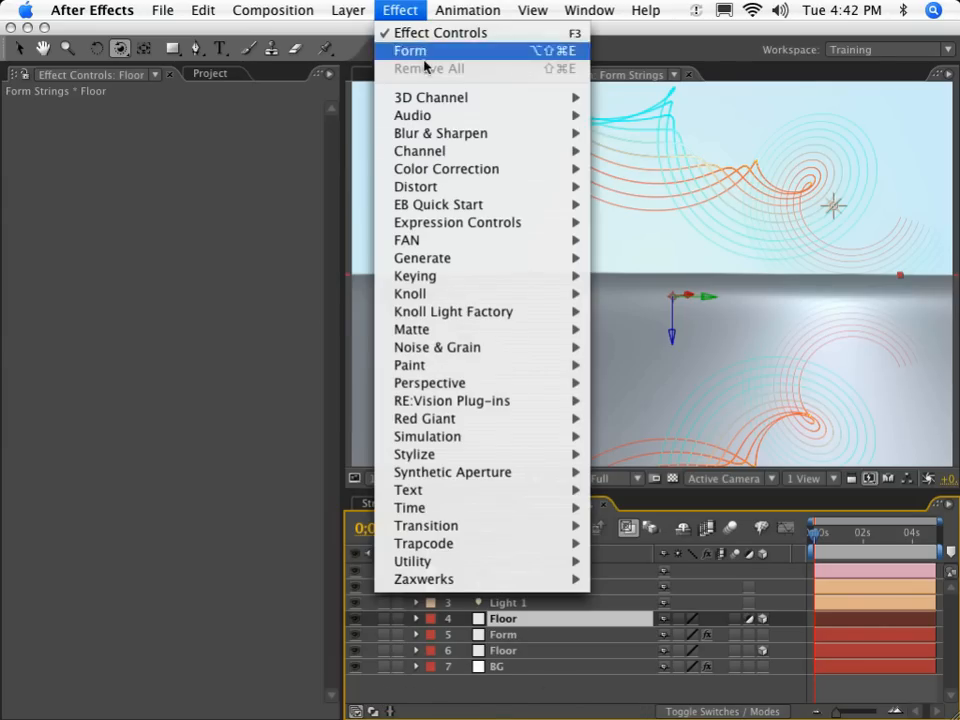
mouse_move(440, 133)
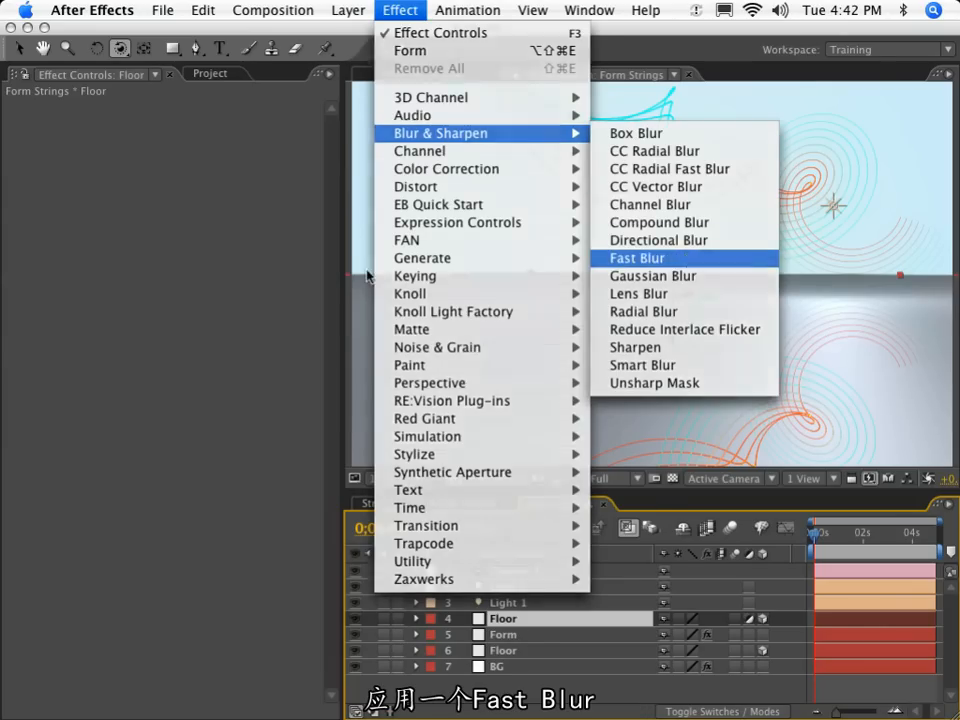
left_click(636, 258)
left_click(168, 140)
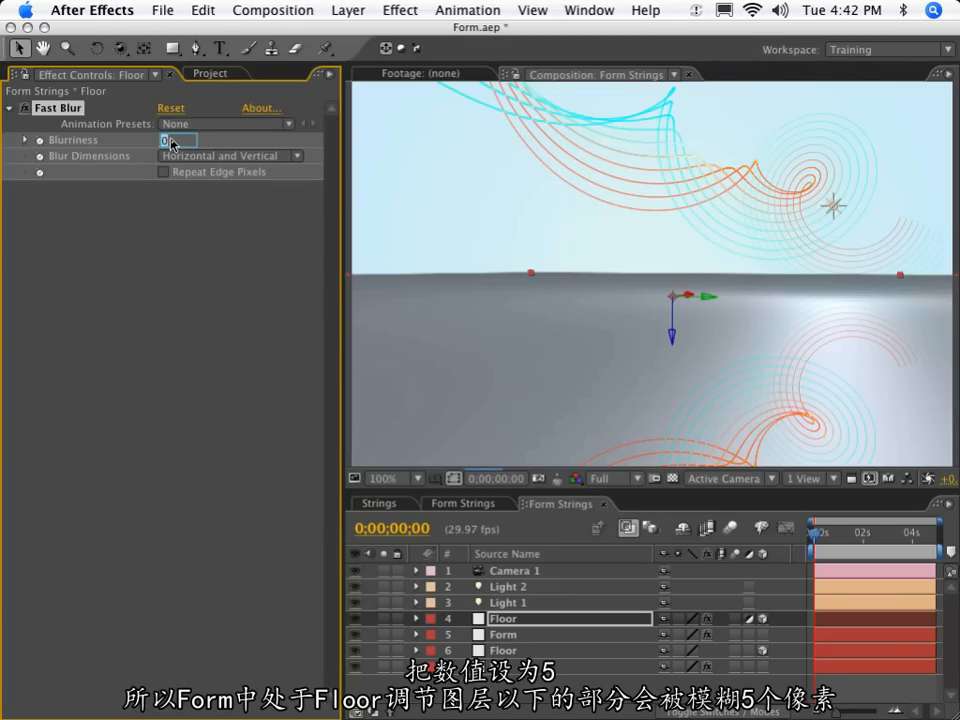
type("5")
key("Return")
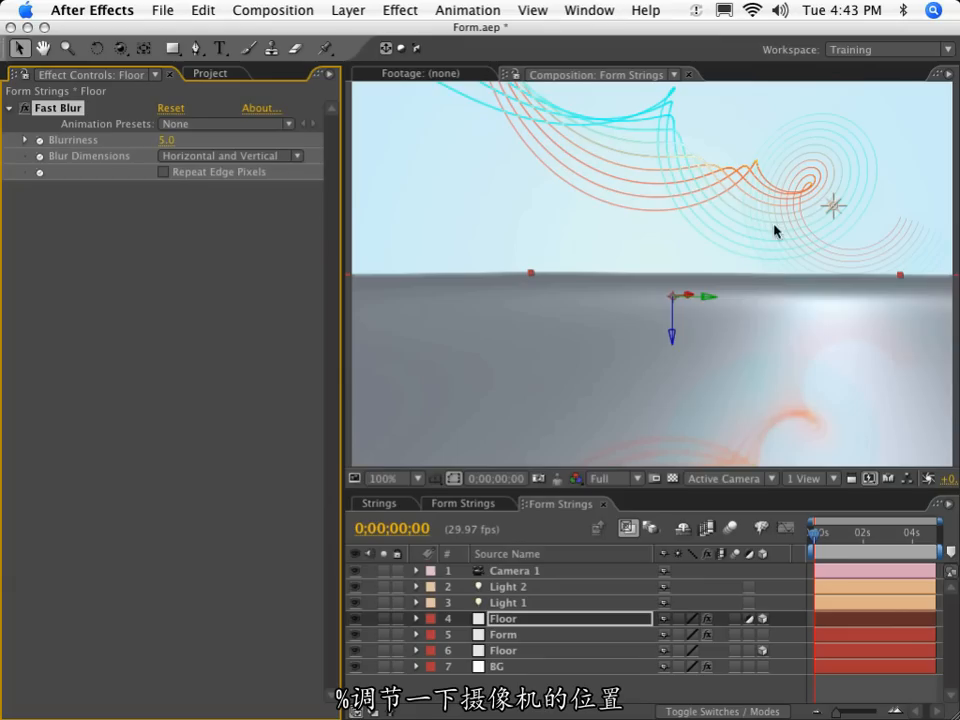
Orbit the camera slightly around the strings and their blurred reflection.
key("c")
left_click(647, 265)
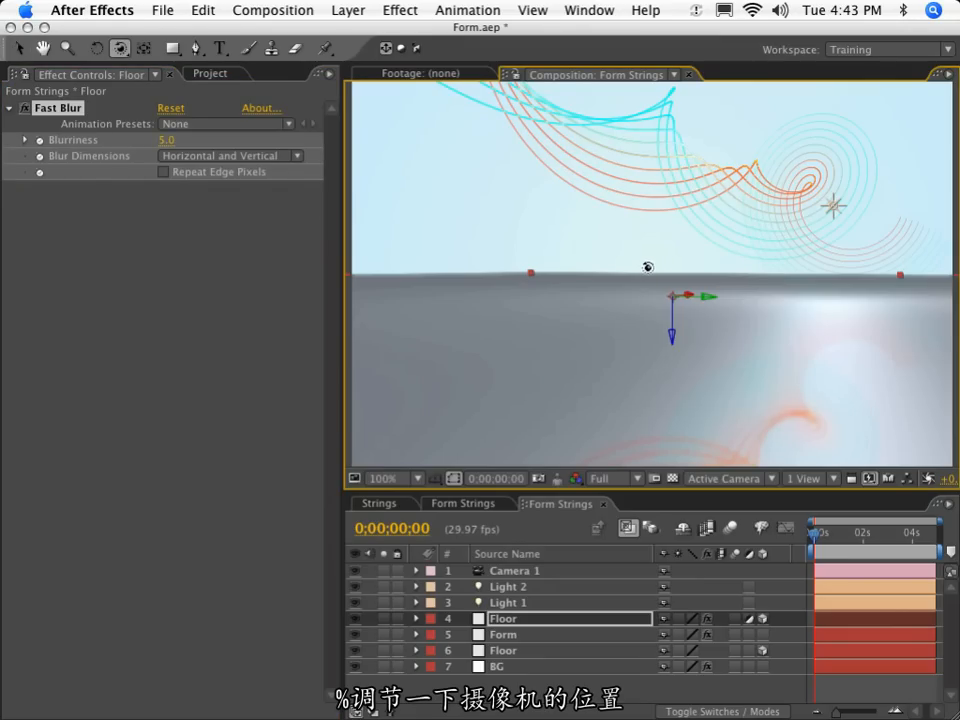
mouse_move(647, 269)
left_mouse_down()
mouse_move(671, 266)
mouse_move(654, 266)
left_mouse_up()
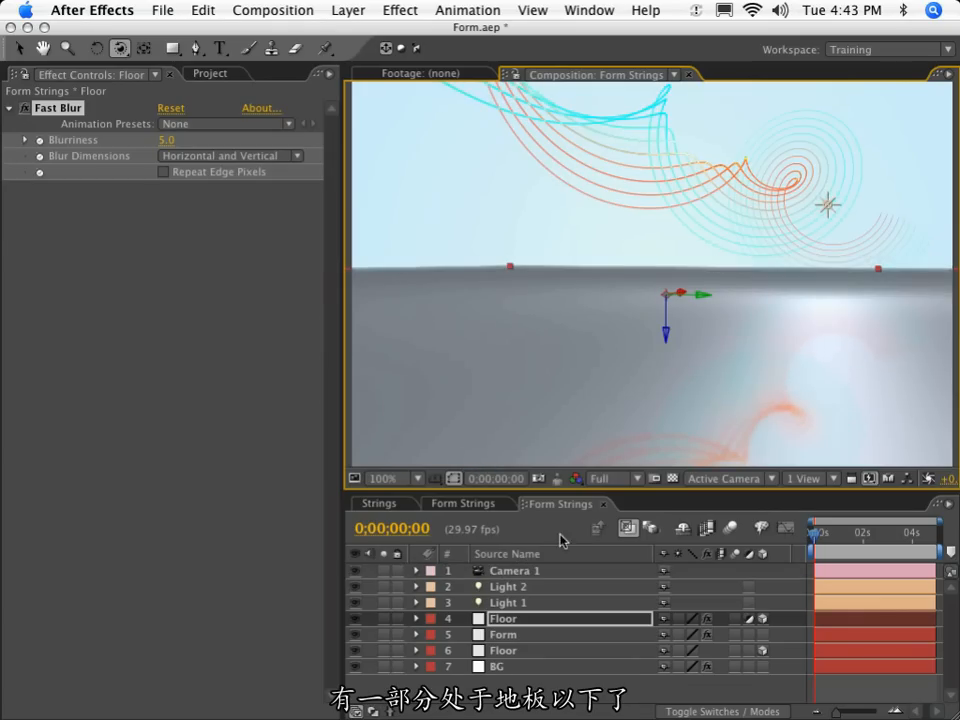
Set the Form's Size Y to 100 and raise the strings by setting its Center XY to 320, 63.
left_click(506, 649)
left_click(505, 636)
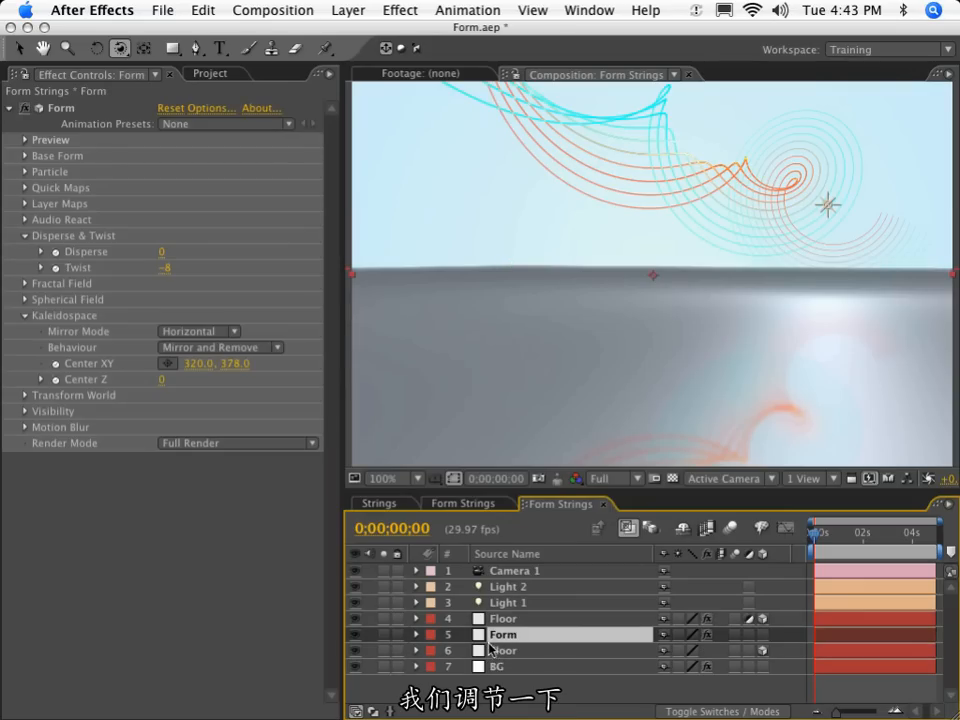
left_click(24, 155)
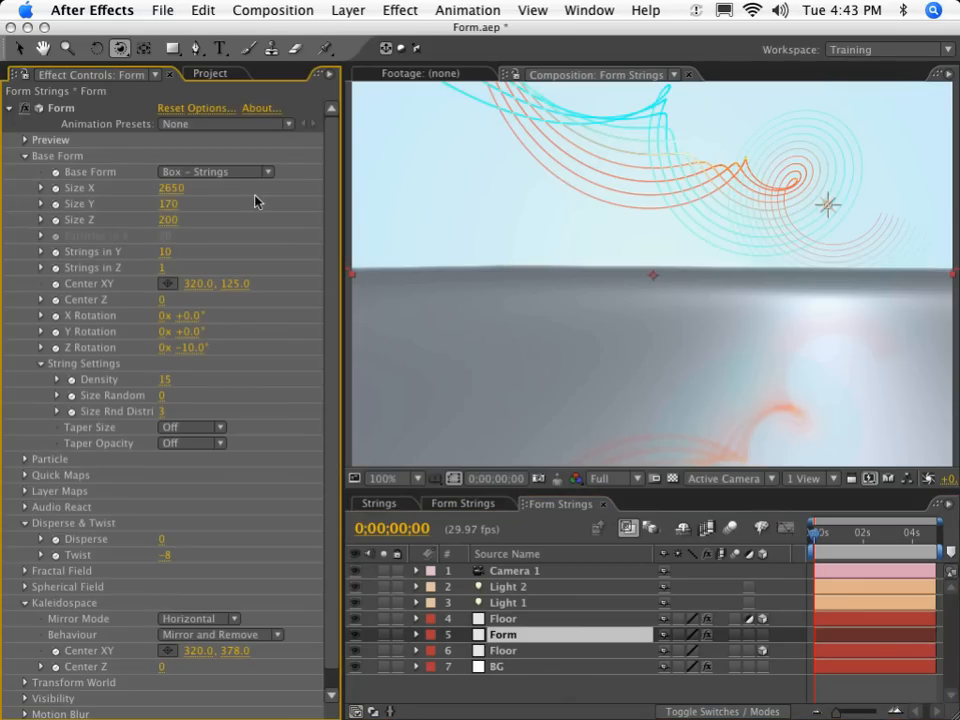
left_click(168, 206)
left_click_drag(163, 204, 163, 204)
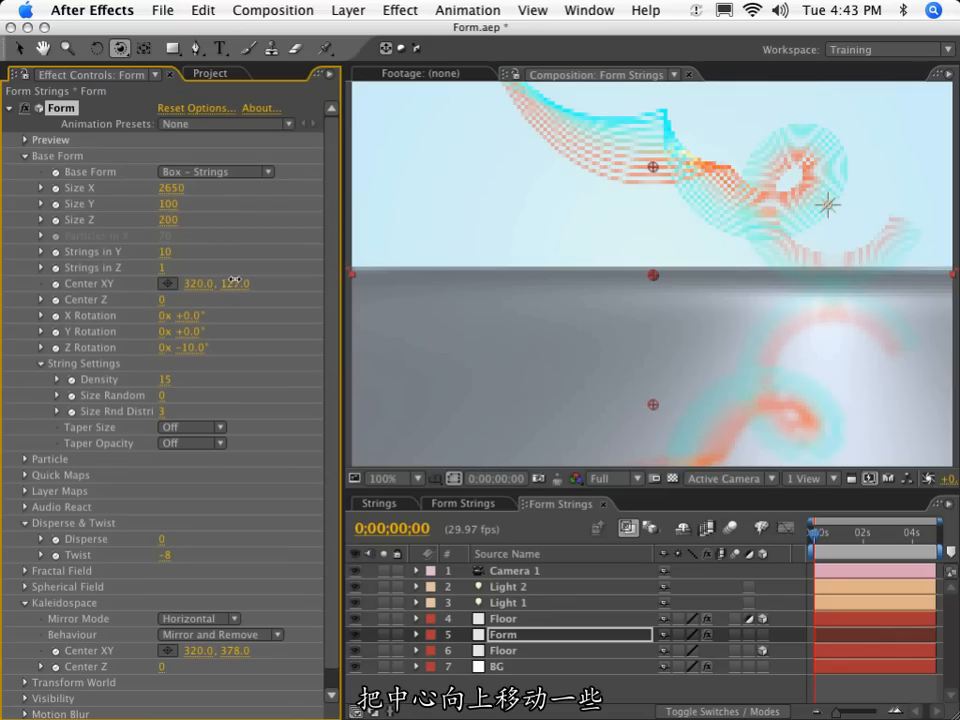
left_click_drag(236, 281, 194, 255)
Dolly the camera back from the strings and orbit it slightly to show more of the floor.
key("c")
key("c")
left_click_drag(604, 220, 674, 481)
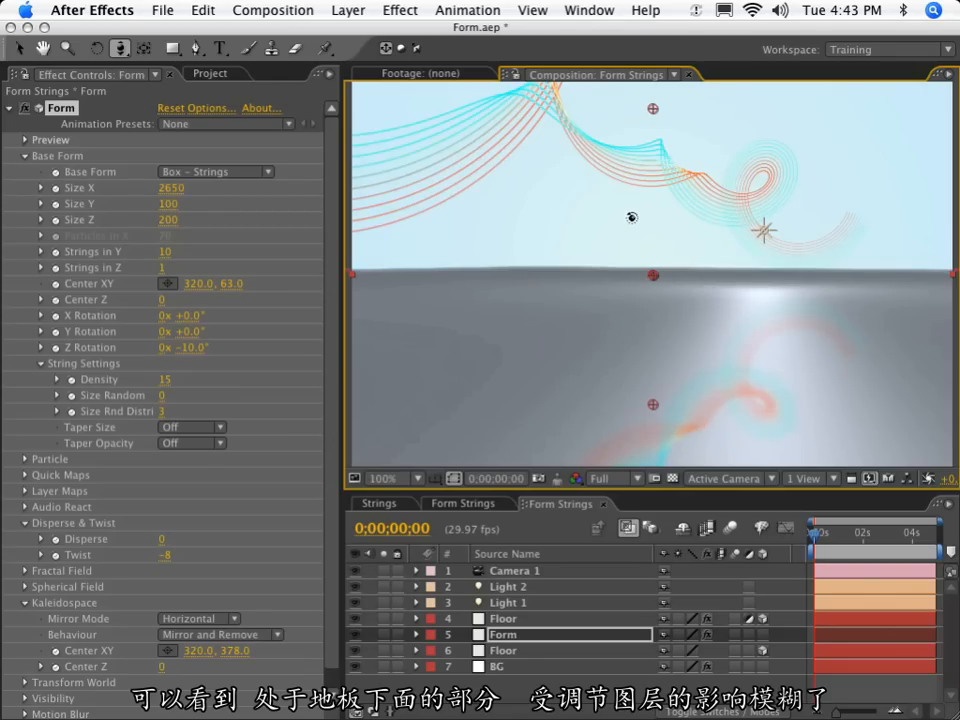
left_click_drag(625, 218, 658, 236)
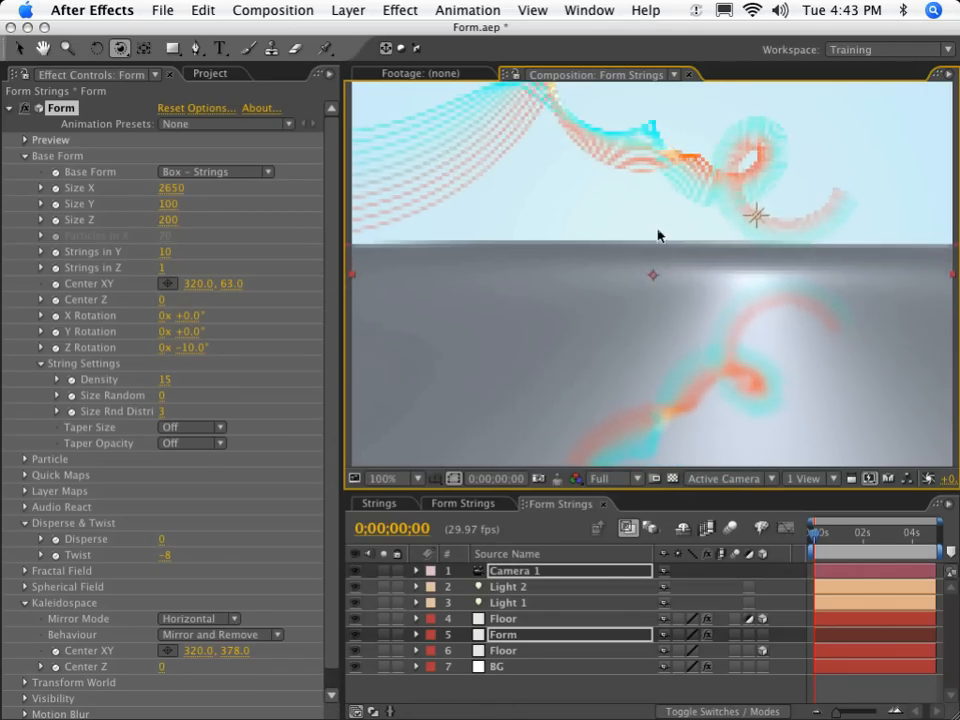
Duplicate the original Floor layer and place the copy directly above the Form layer.
left_click(505, 636)
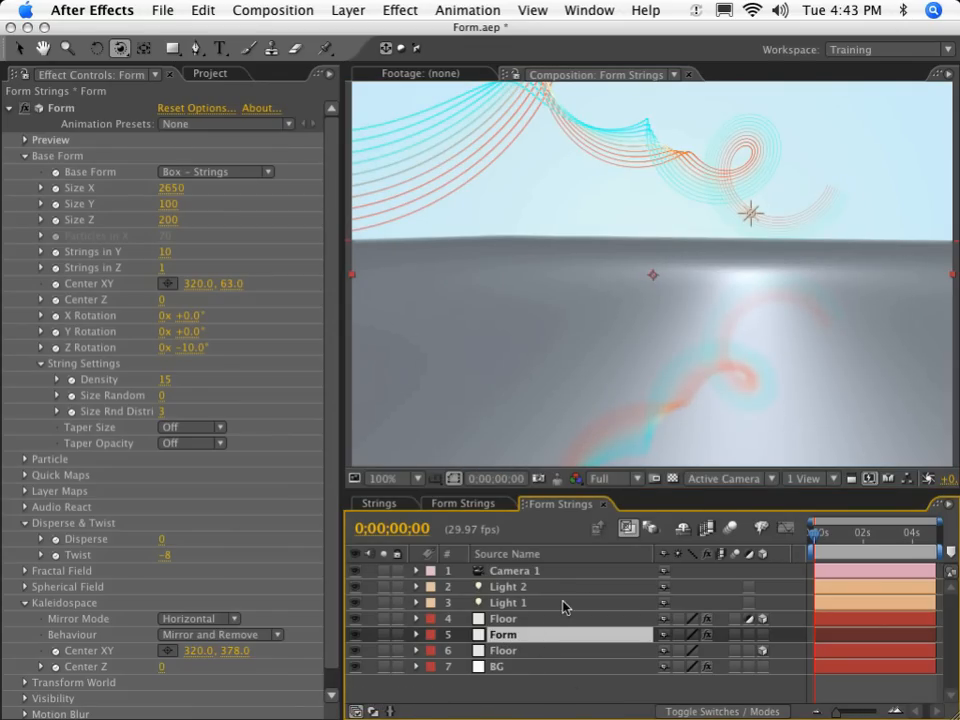
left_click(505, 619)
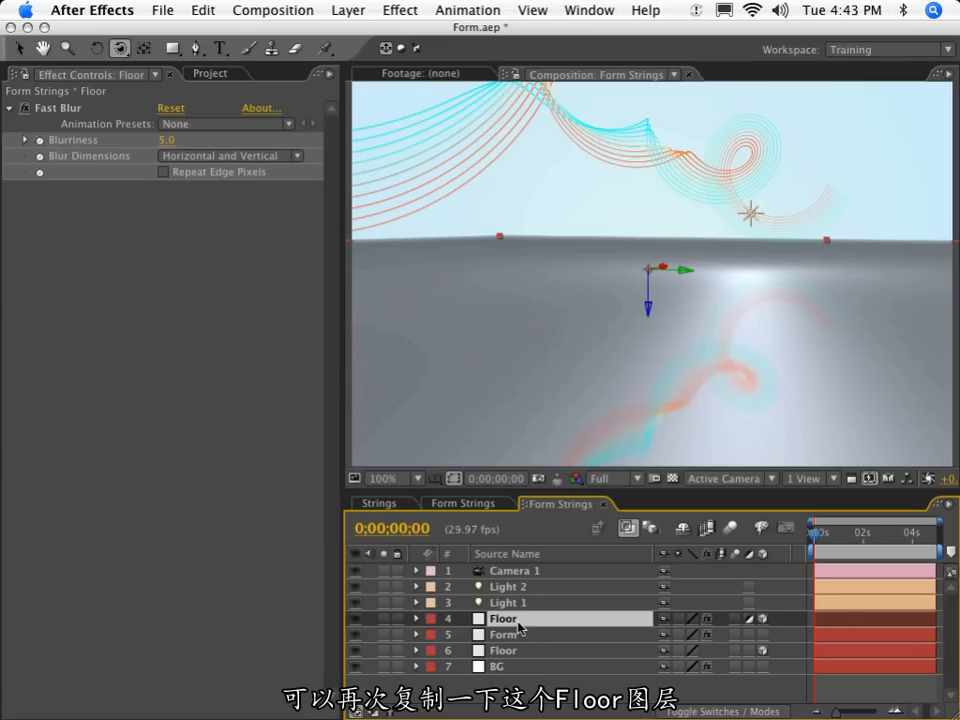
left_click(506, 650)
key("super+d")
left_click_drag(506, 650, 506, 640)
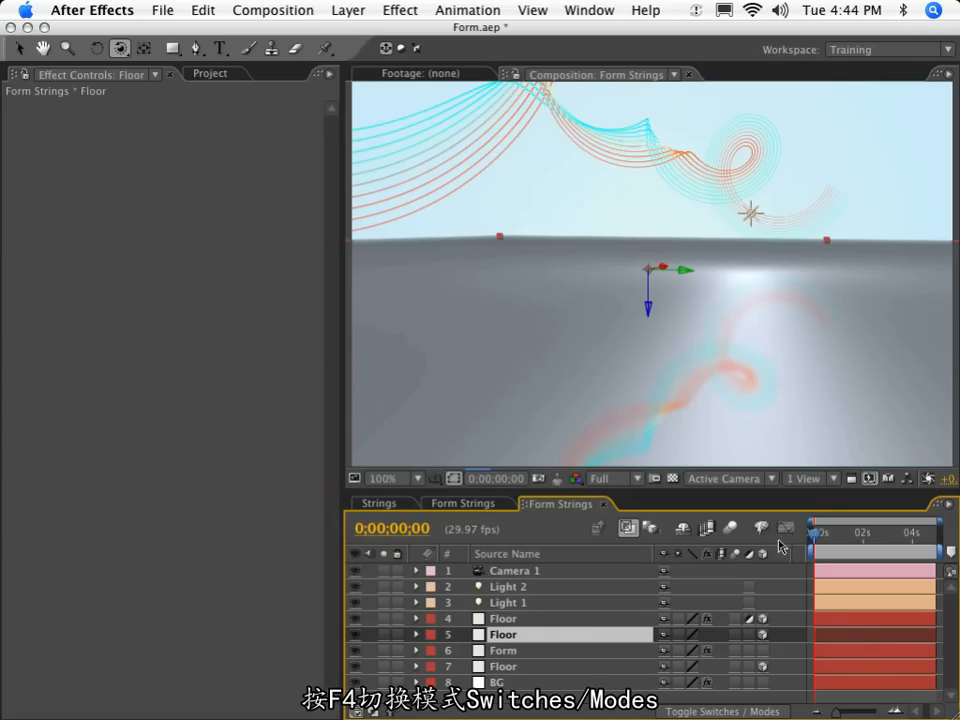
Set the Form layer's track matte to Alpha Inverted Matte "Floor".
key("F4")
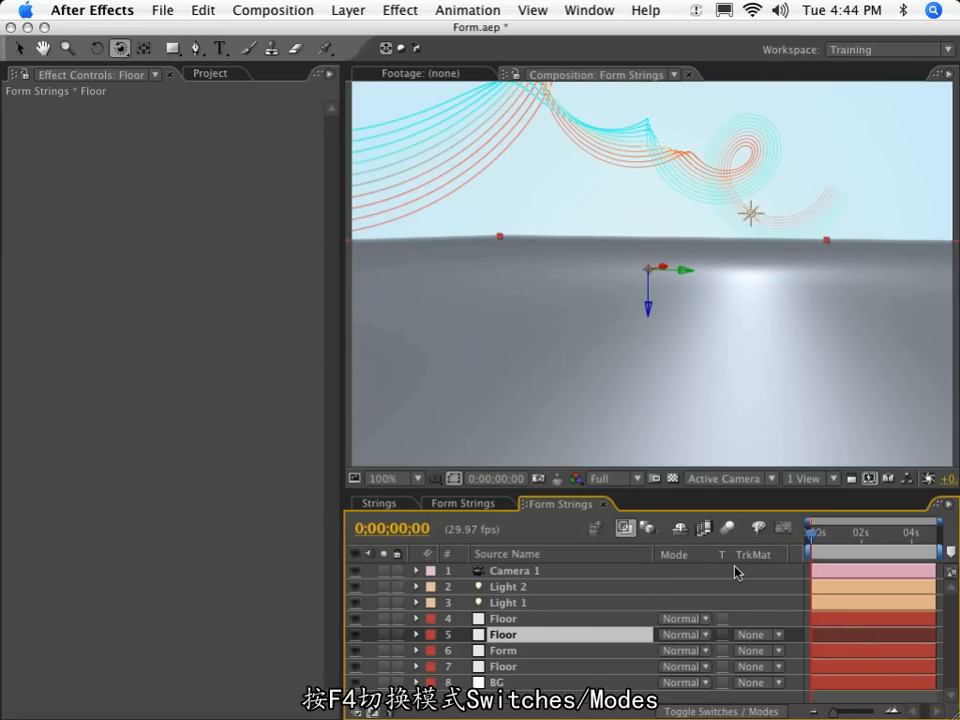
left_click(540, 651)
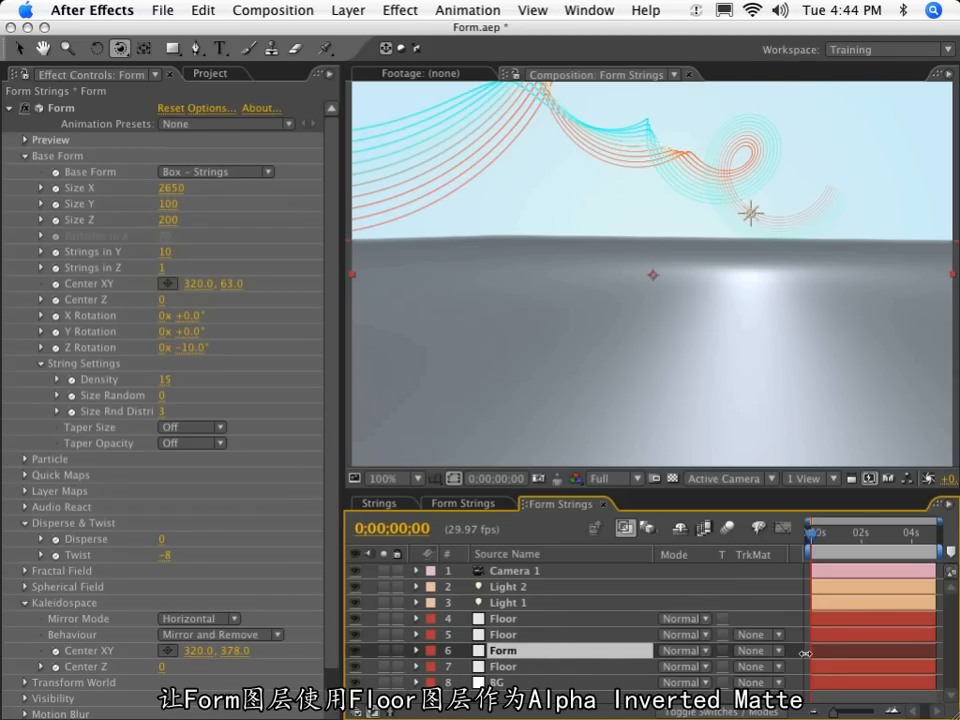
left_click(740, 652)
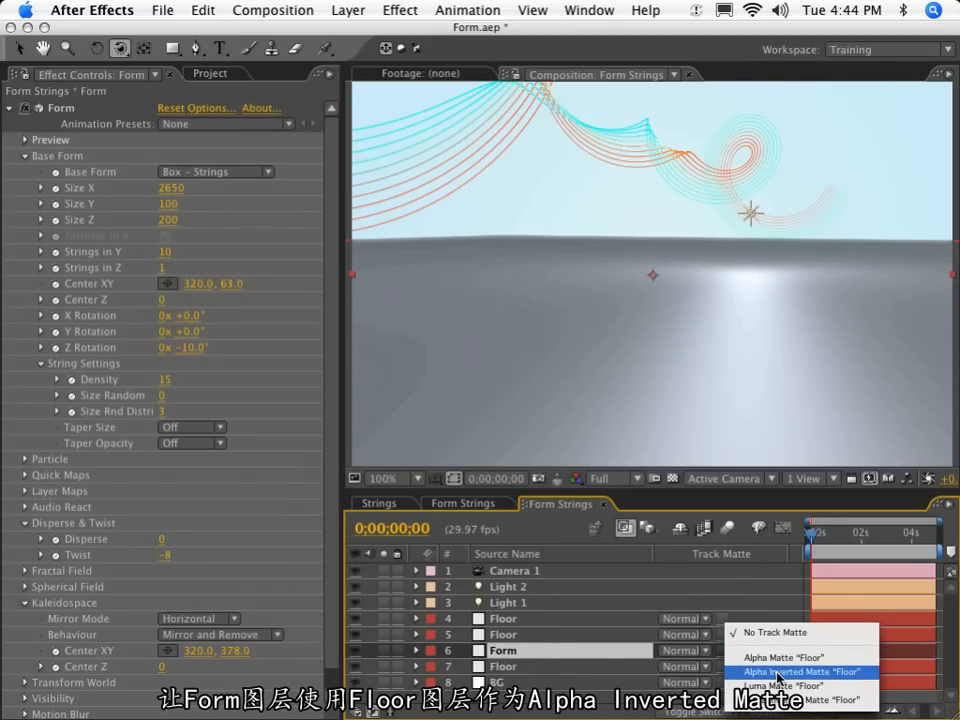
left_click(778, 673)
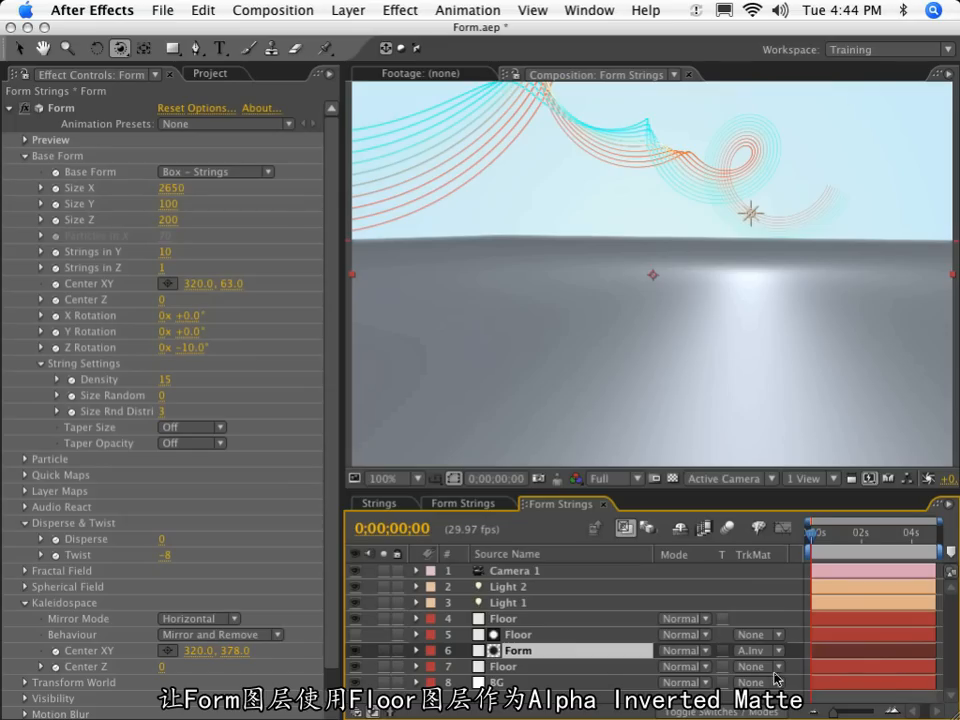
Set the opacity of the Floor matte layer above Form to 80%.
left_click(524, 641)
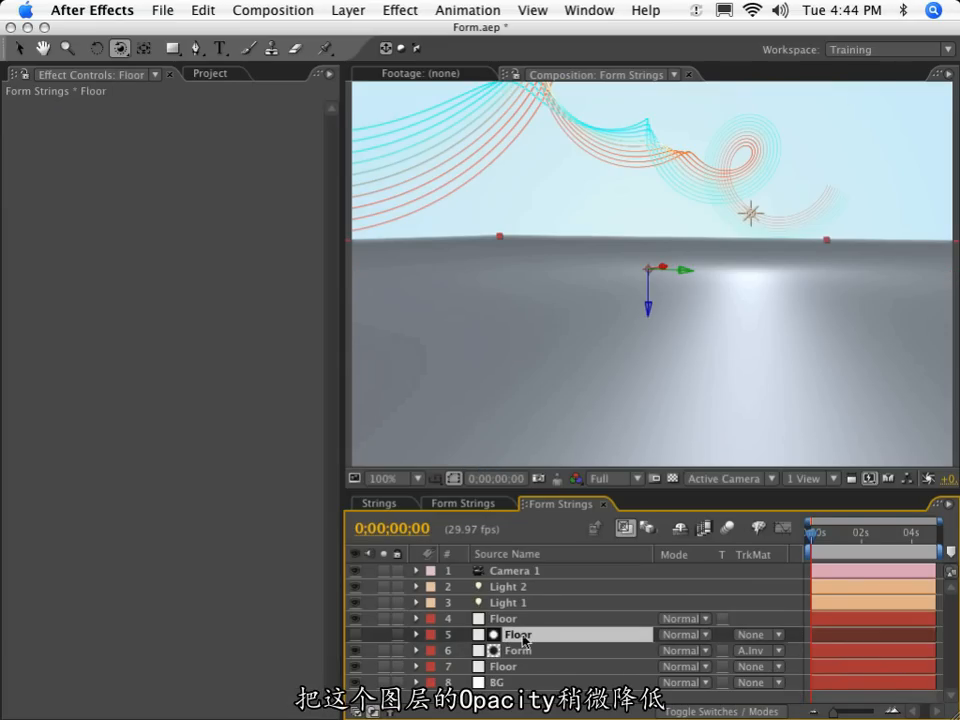
key("t")
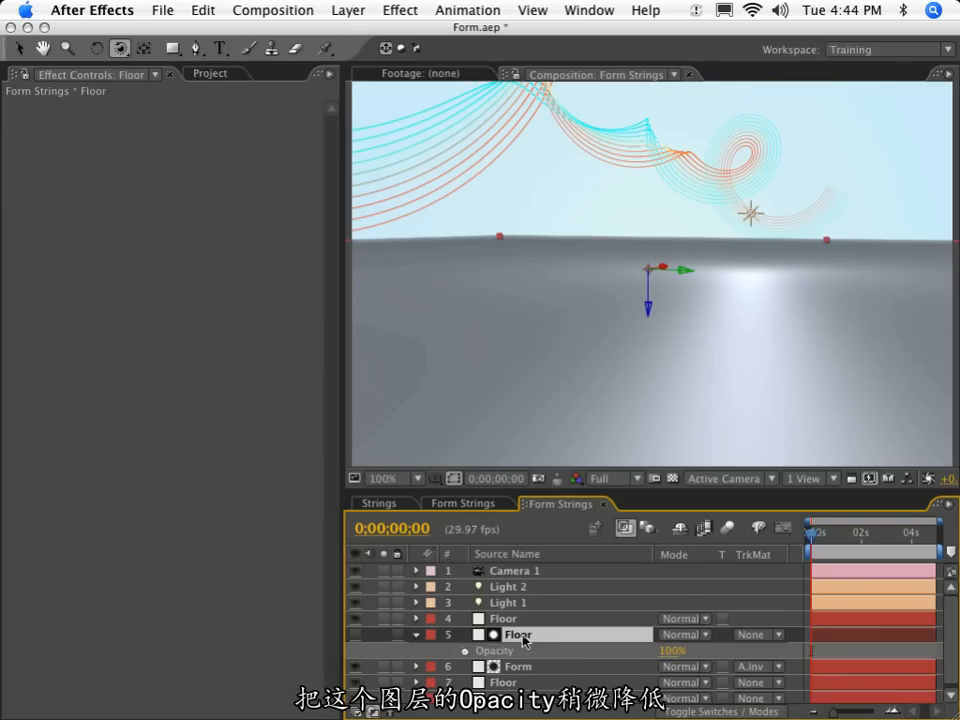
left_click(671, 651)
type("8")
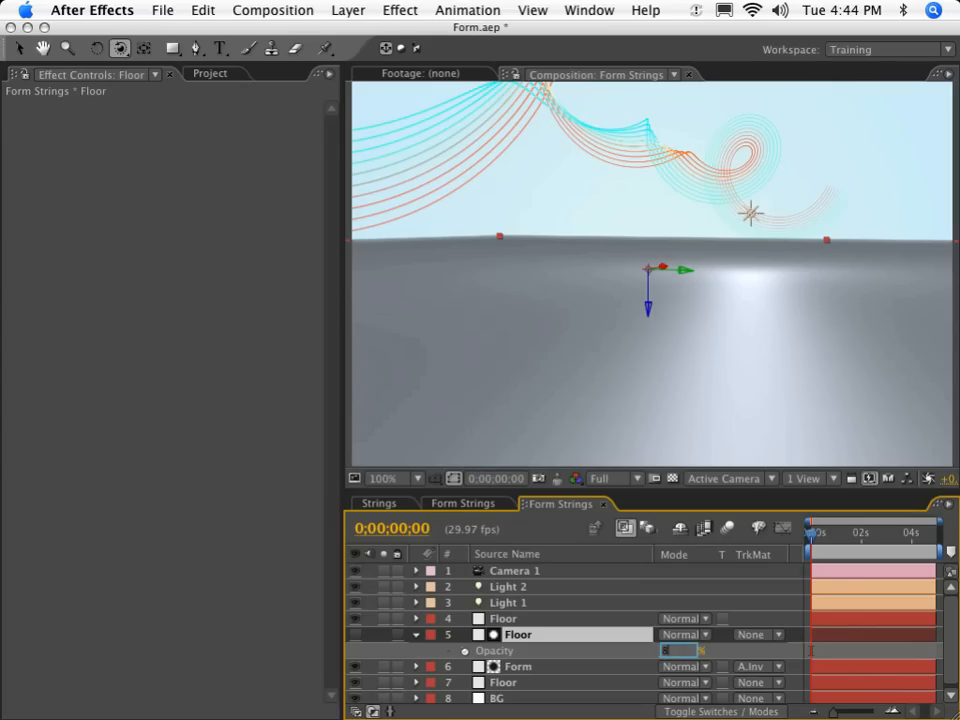
type("0")
key("Return")
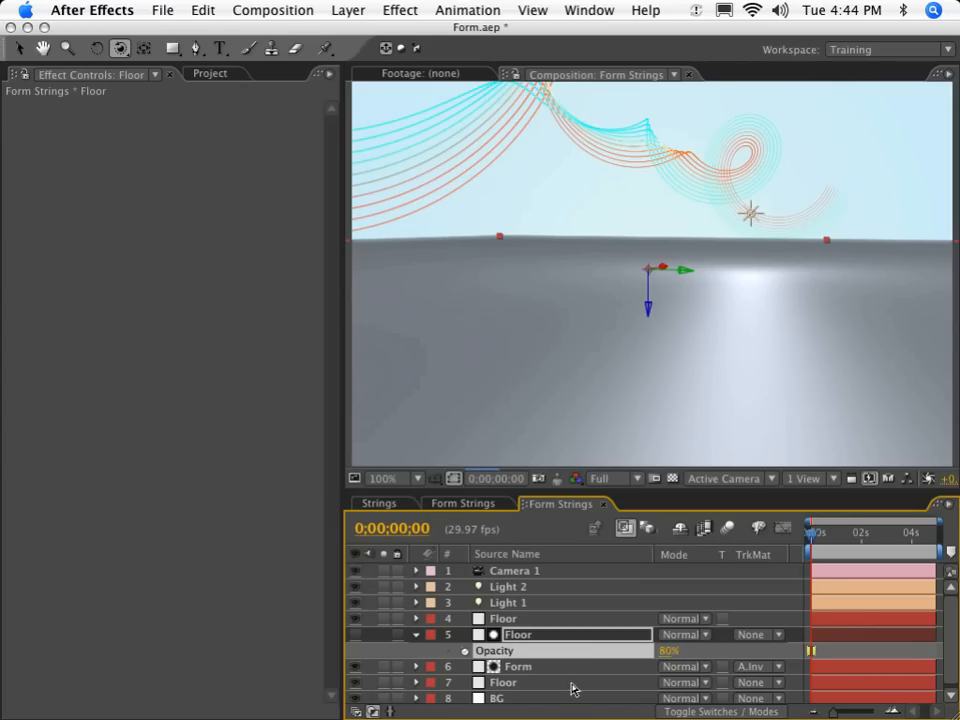
left_click(416, 634)
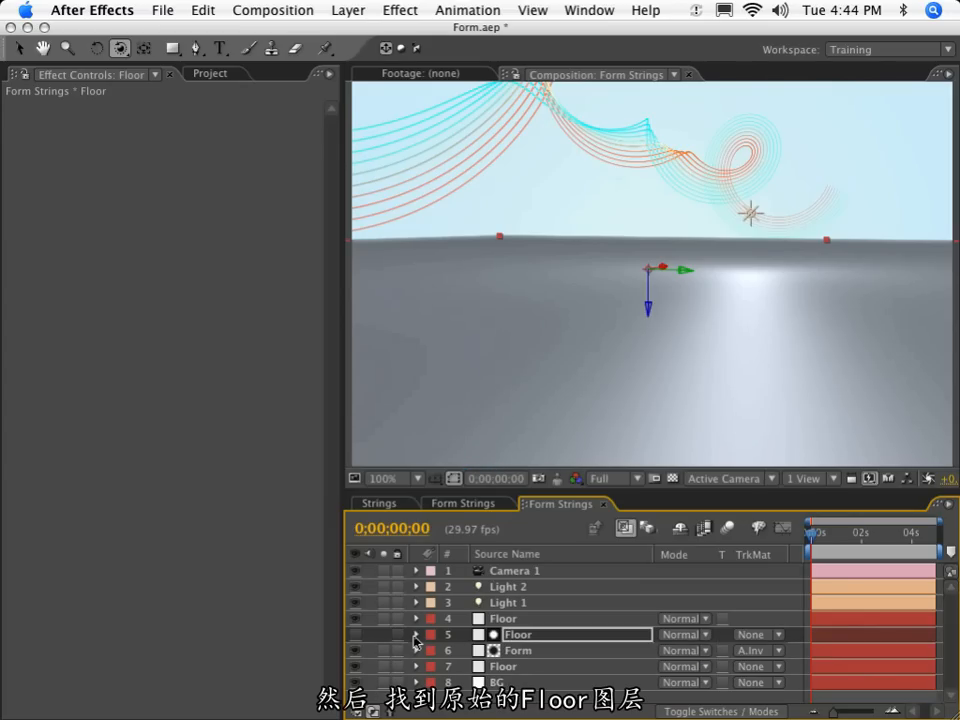
Set the opacity of the original Floor layer below Form to 80%.
left_click(525, 675)
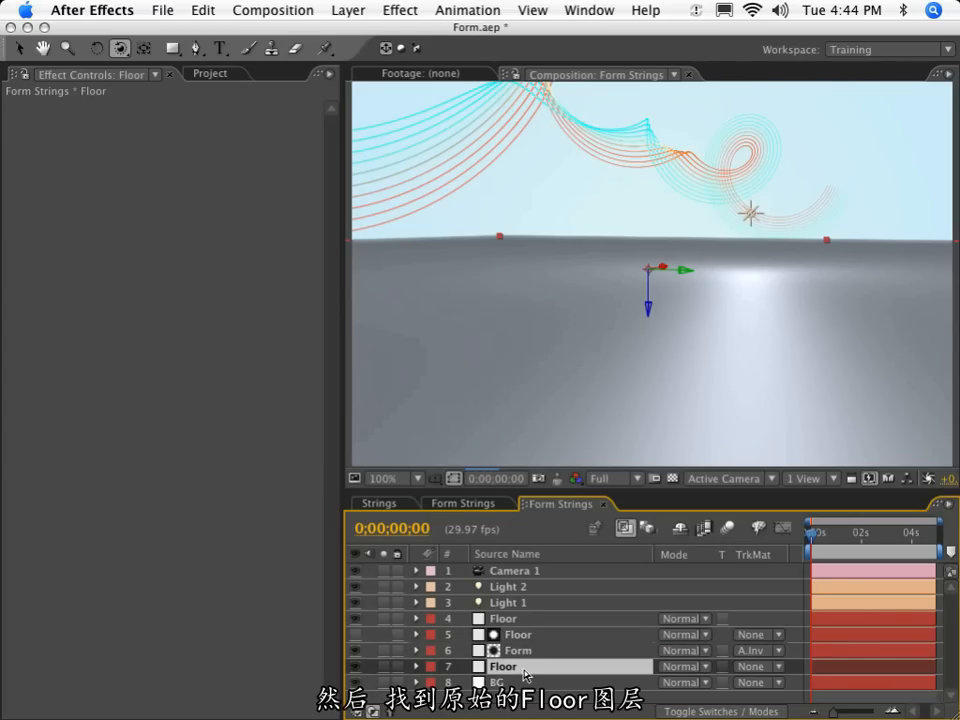
key("t")
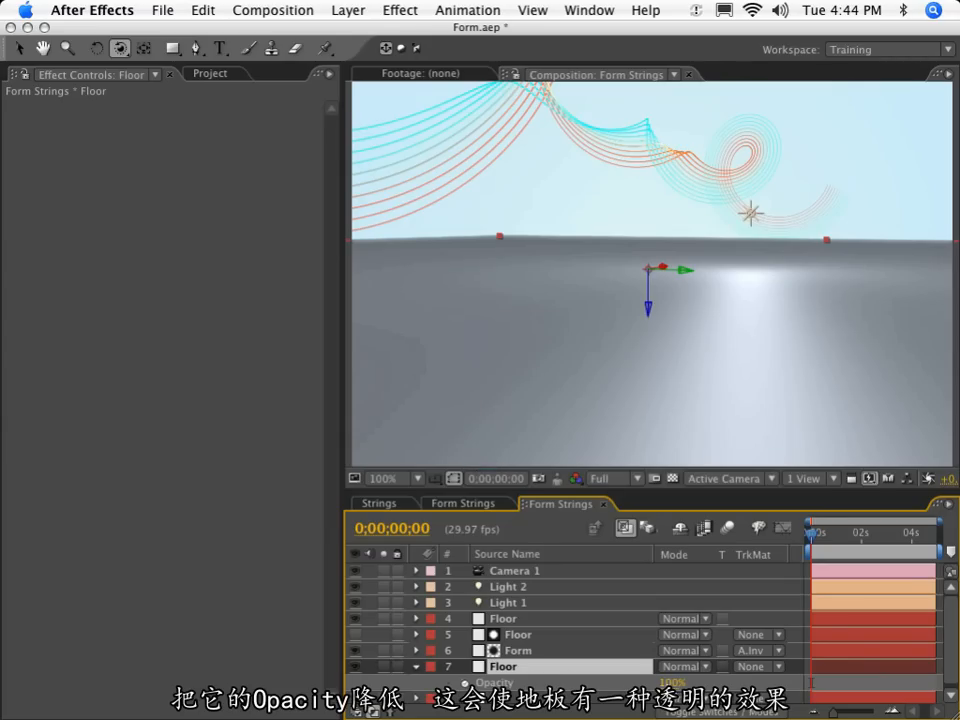
left_click(672, 683)
type("80")
key("Return")
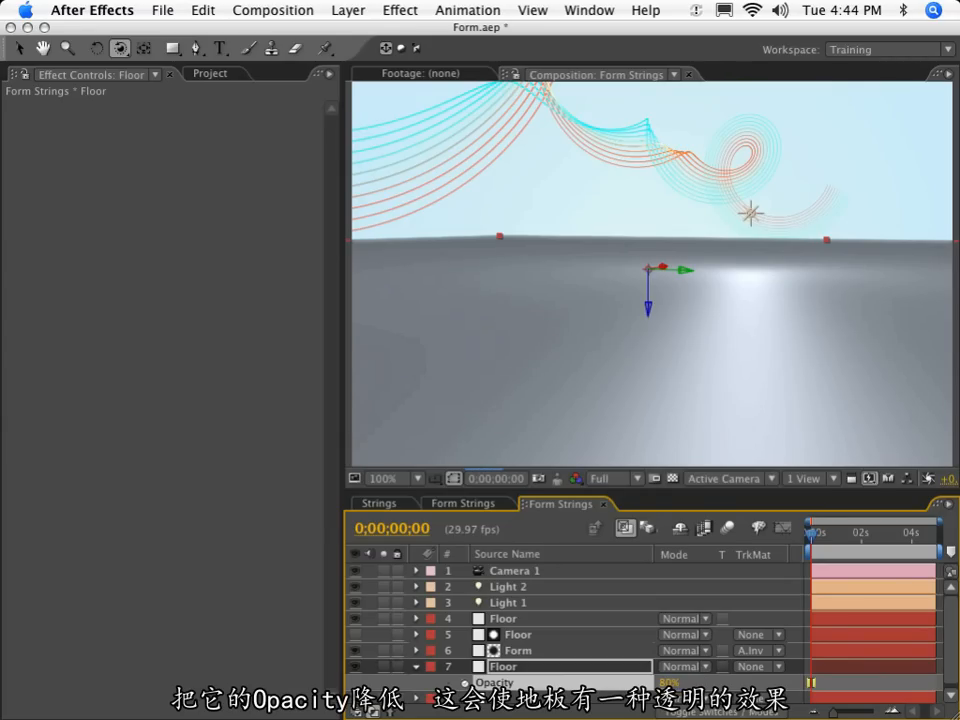
Set the opacity of the Floor matte layer above Form to 50%.
left_click(518, 652)
left_click(522, 635)
key("t")
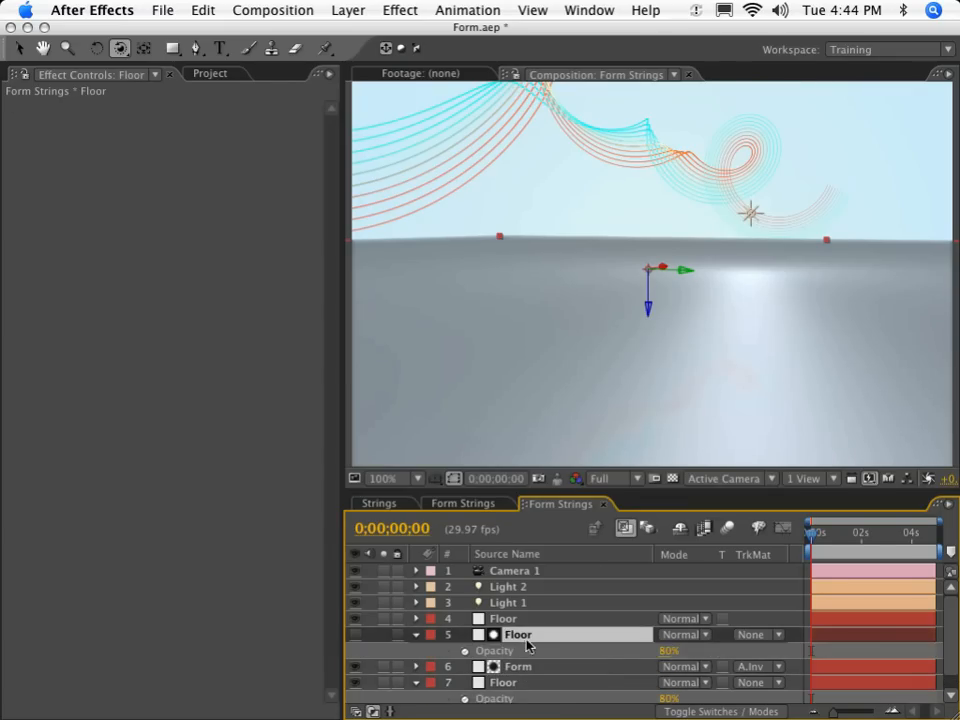
left_click(666, 650)
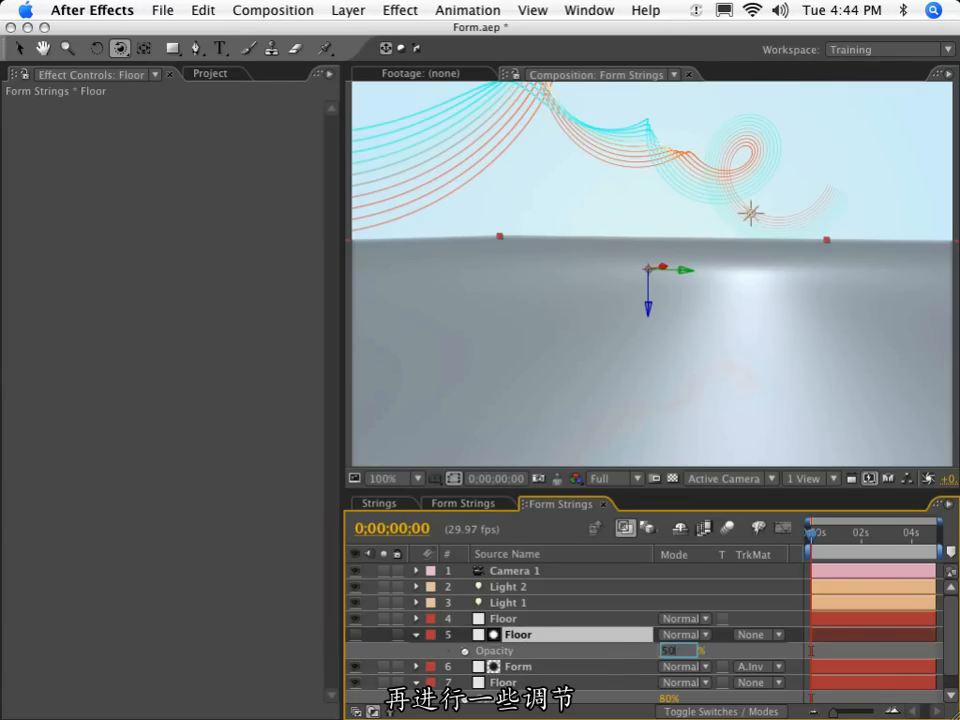
type("50")
key("Return")
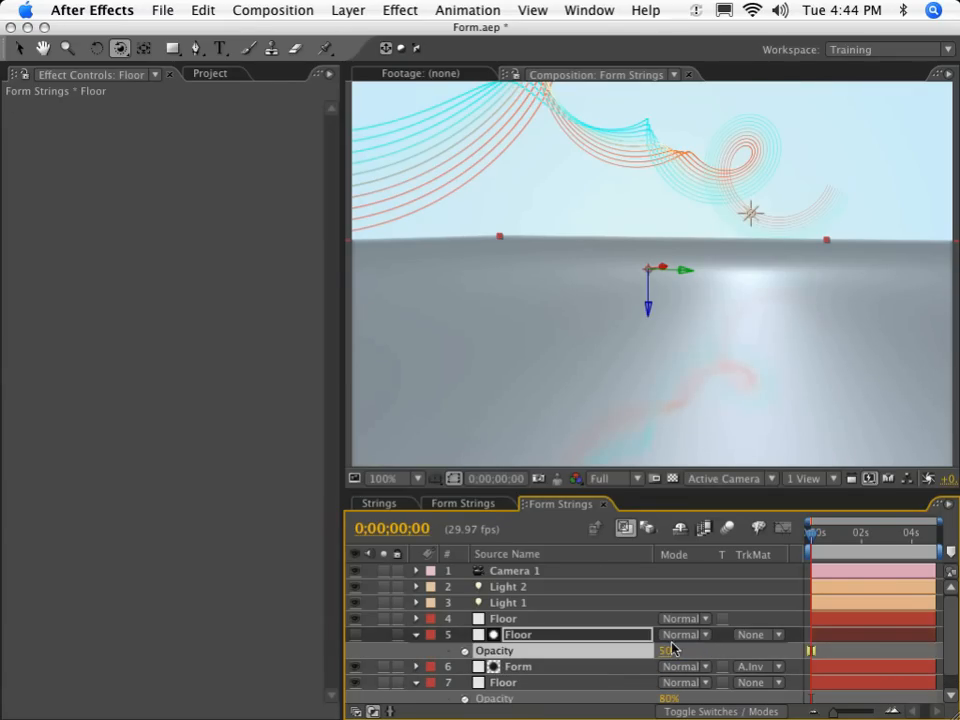
Set the Floor adjustment layer's Fast Blur Blurriness to 2 and orbit the camera slightly around the scene.
key("F4")
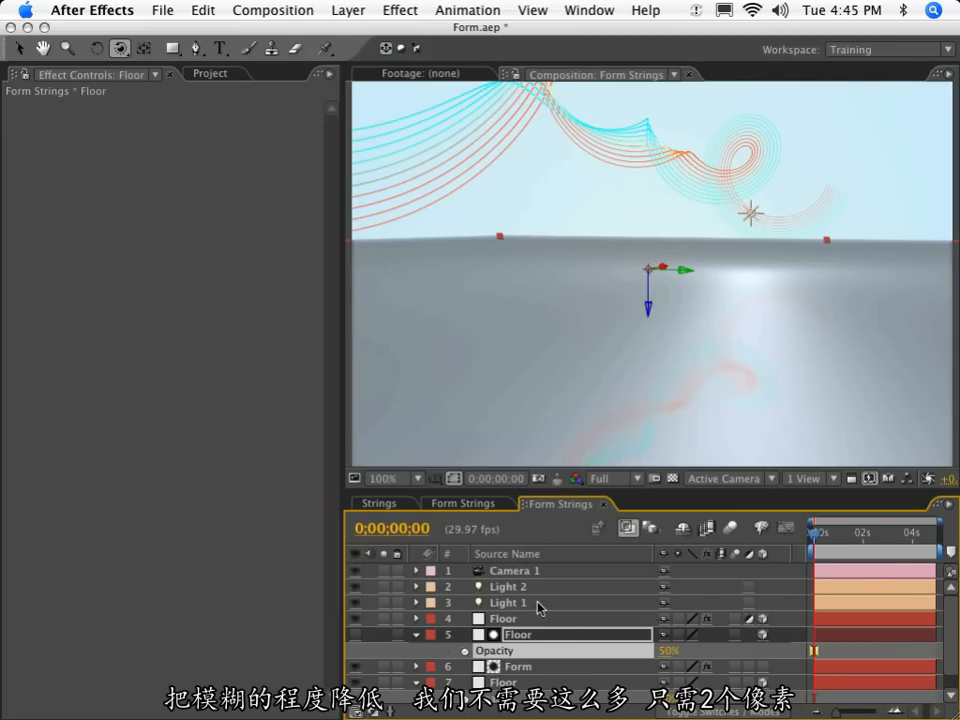
left_click(494, 626)
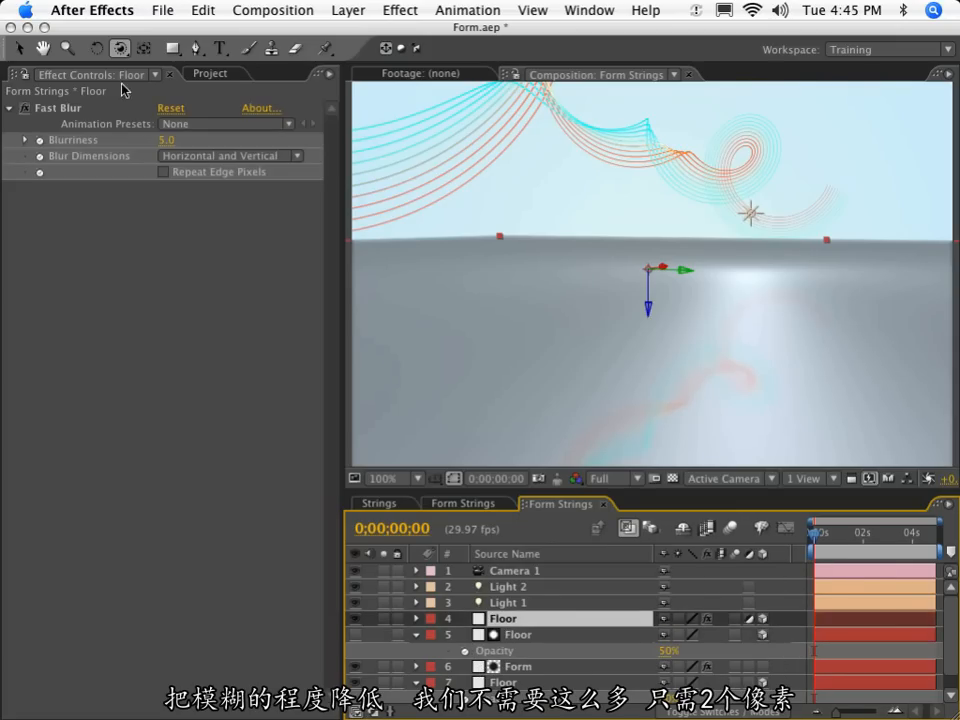
left_click(166, 140)
type("2")
key("Return")
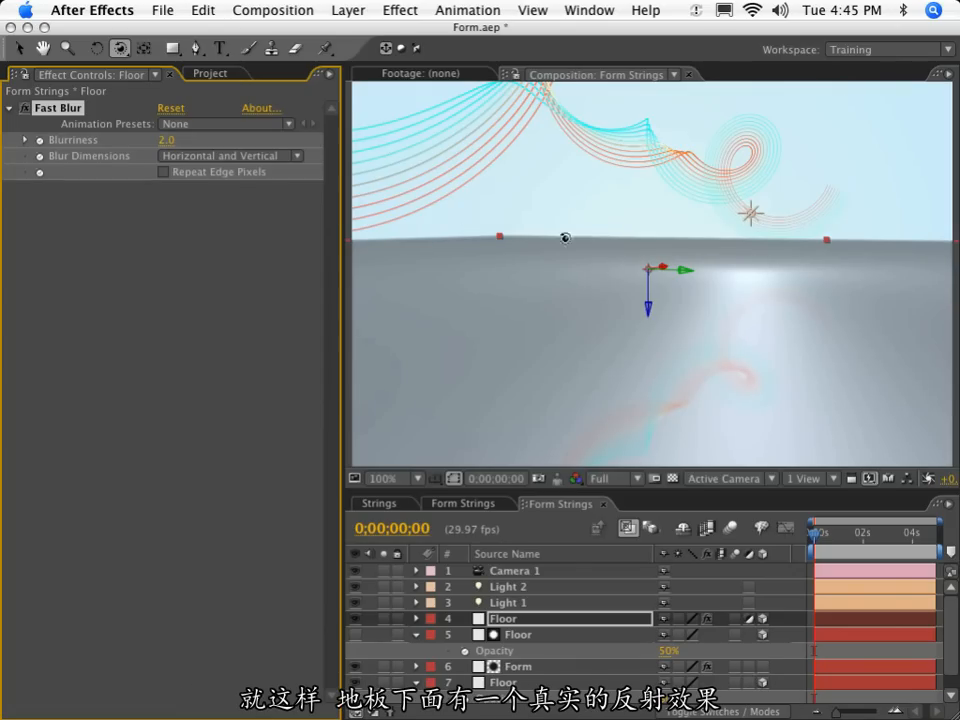
left_click(626, 246)
left_click_drag(595, 259, 574, 229)
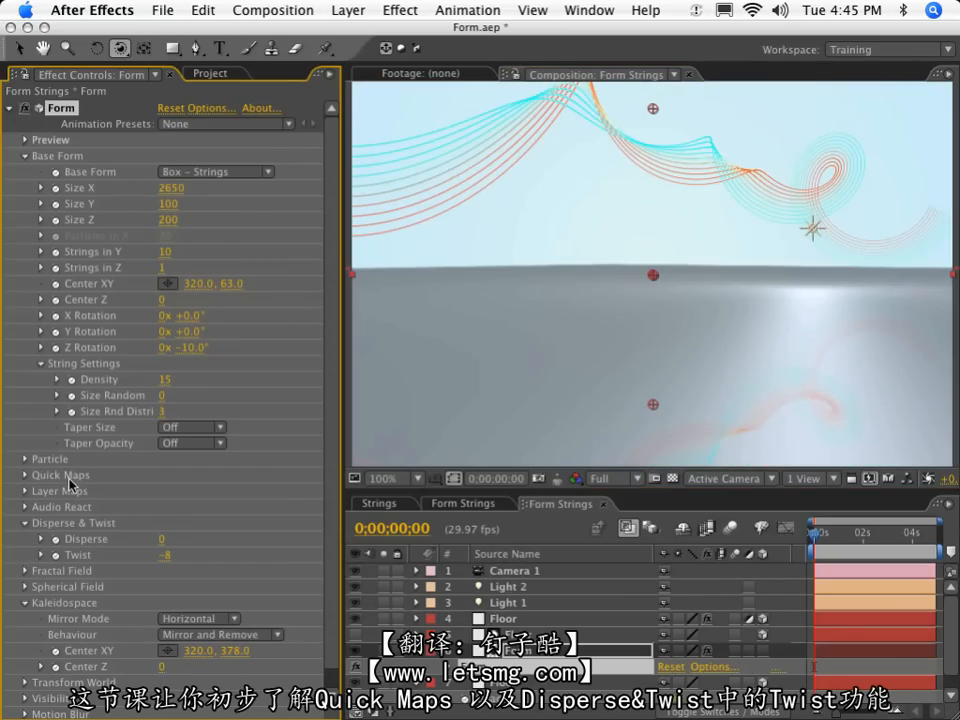